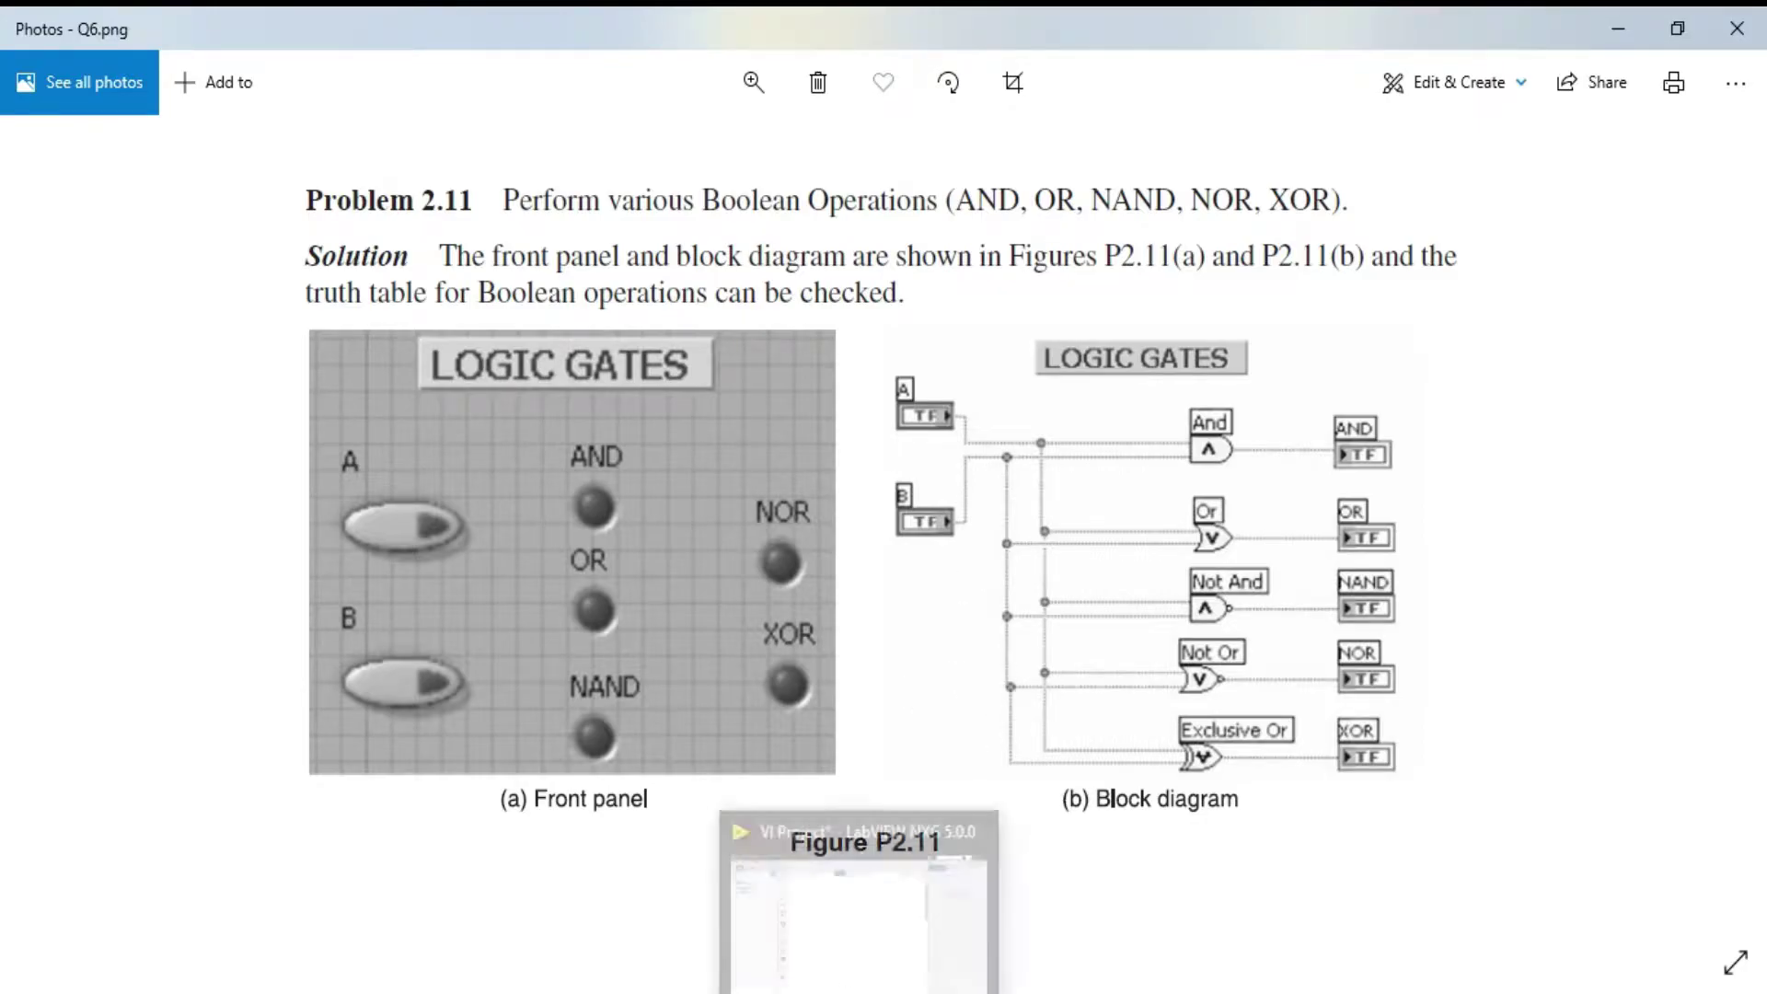
Step: Place AND and OR nodes from the Boolean palette in a column on the block diagram
left_click(845, 927)
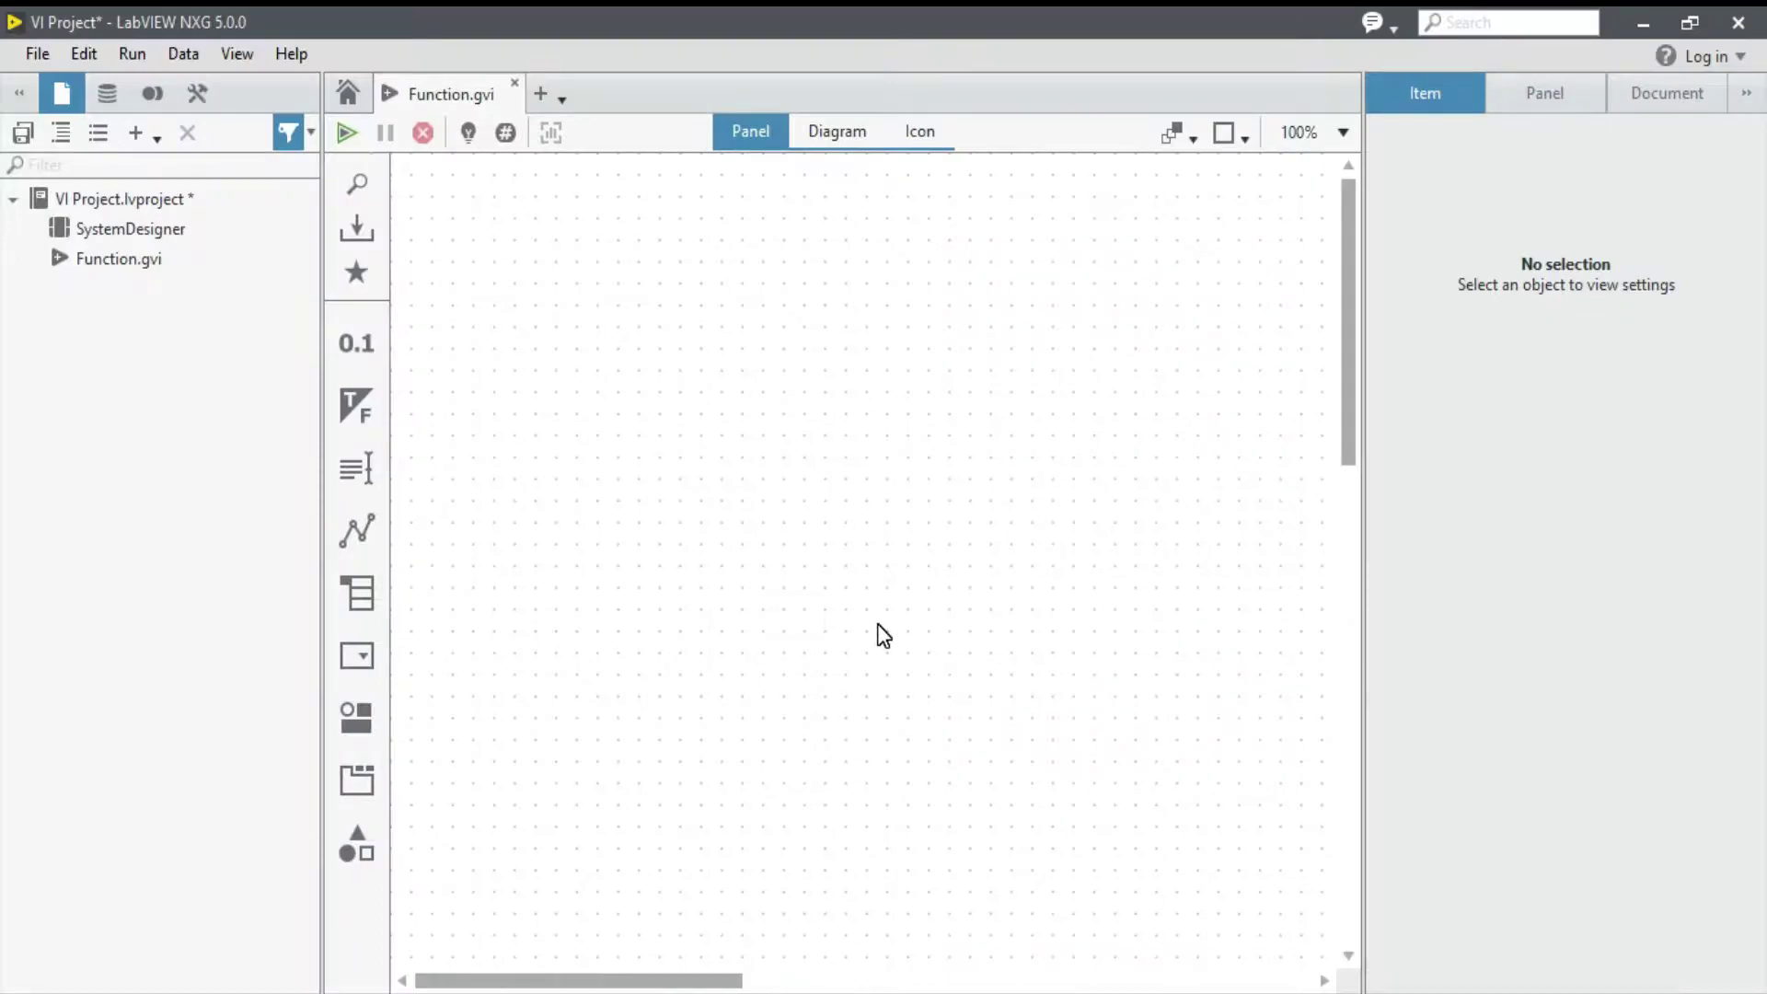
left_click(828, 132)
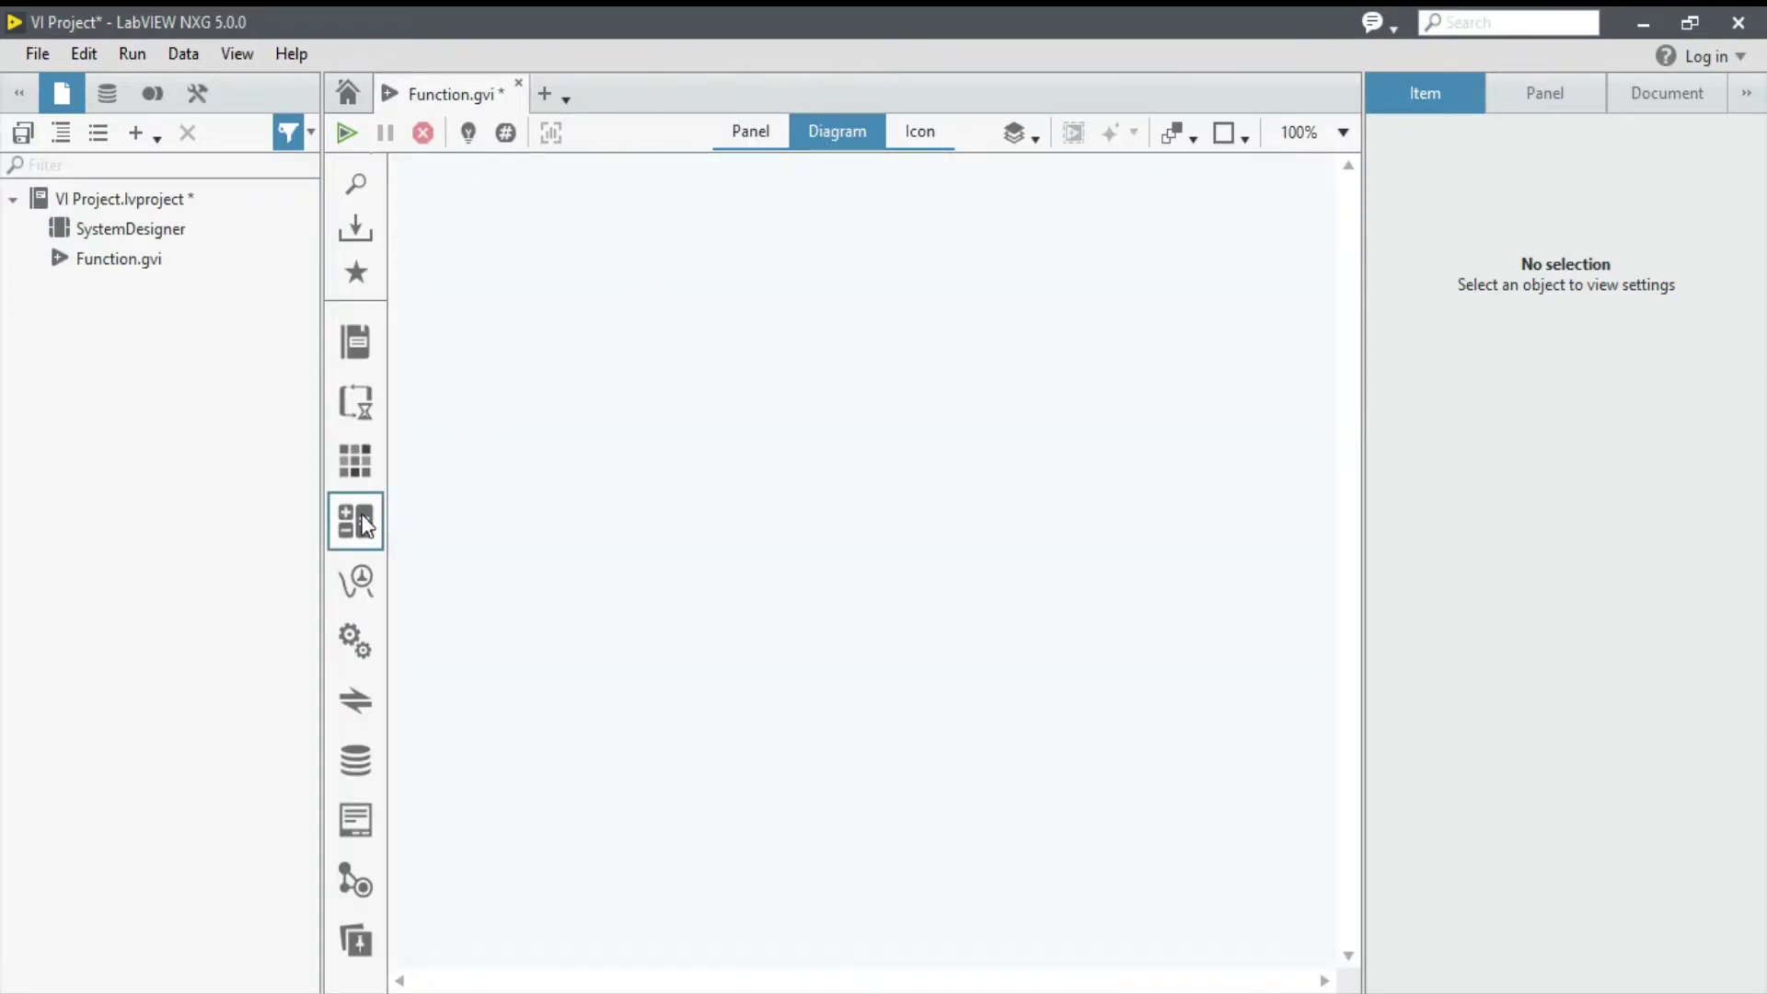
left_click(363, 474)
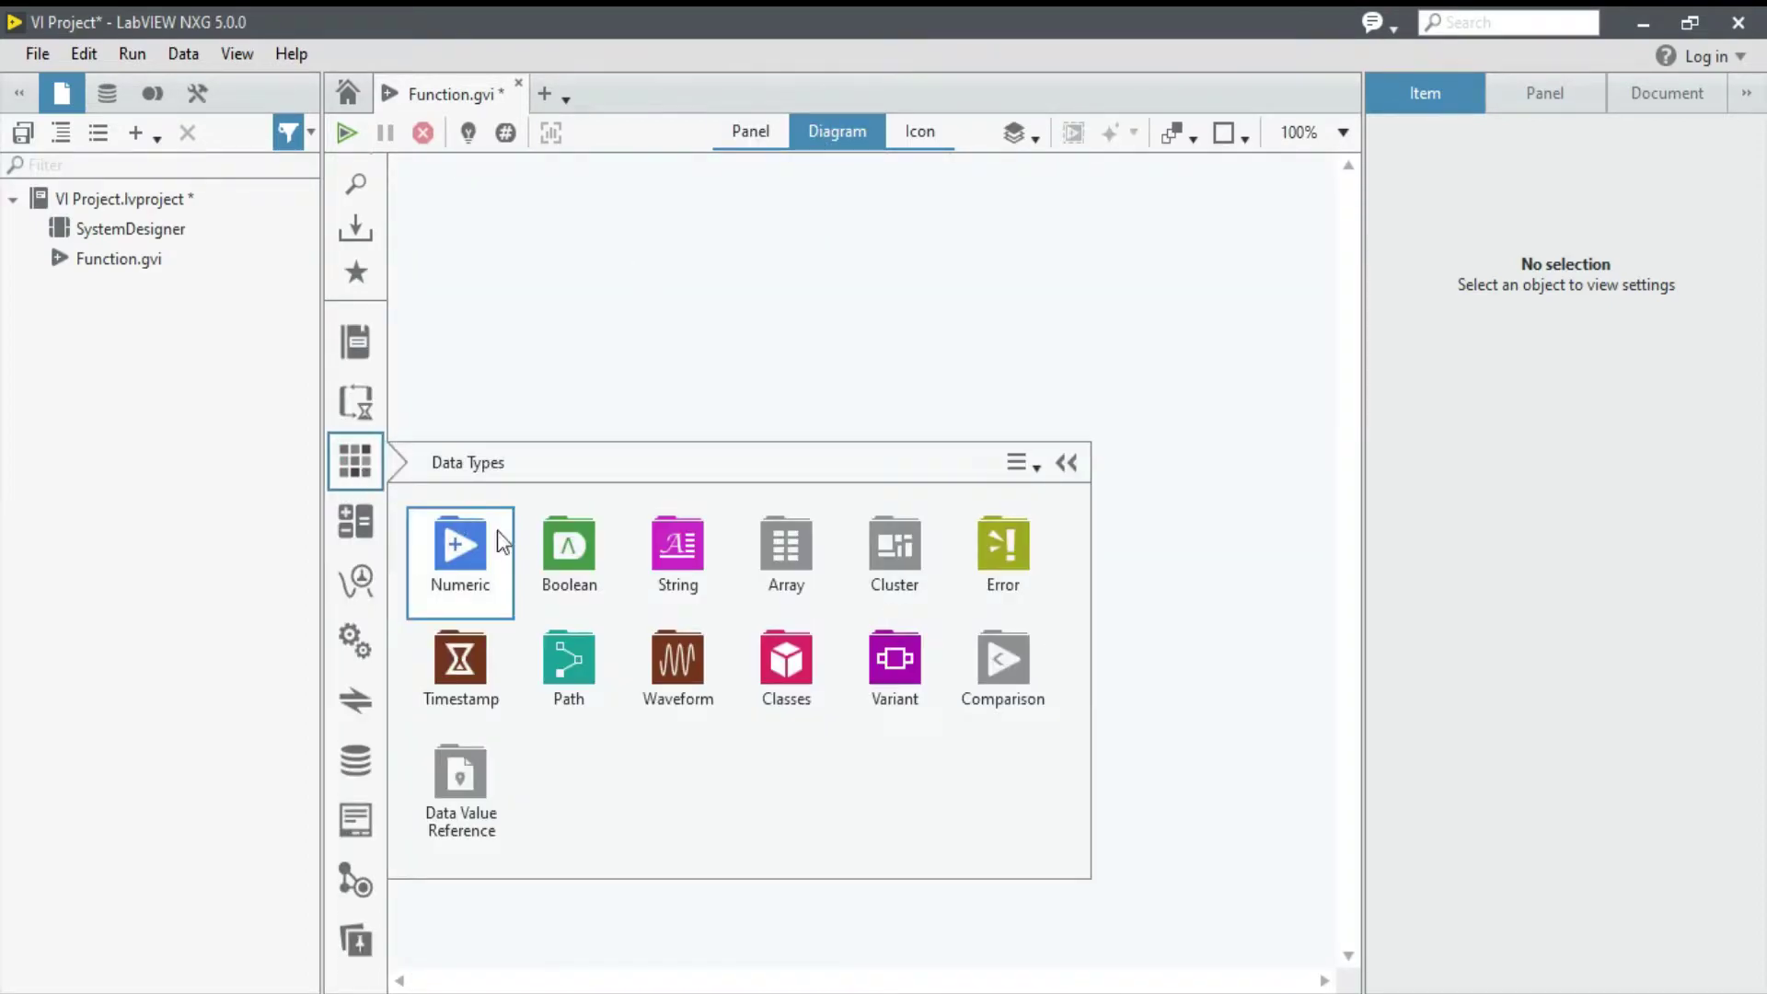
left_click(558, 553)
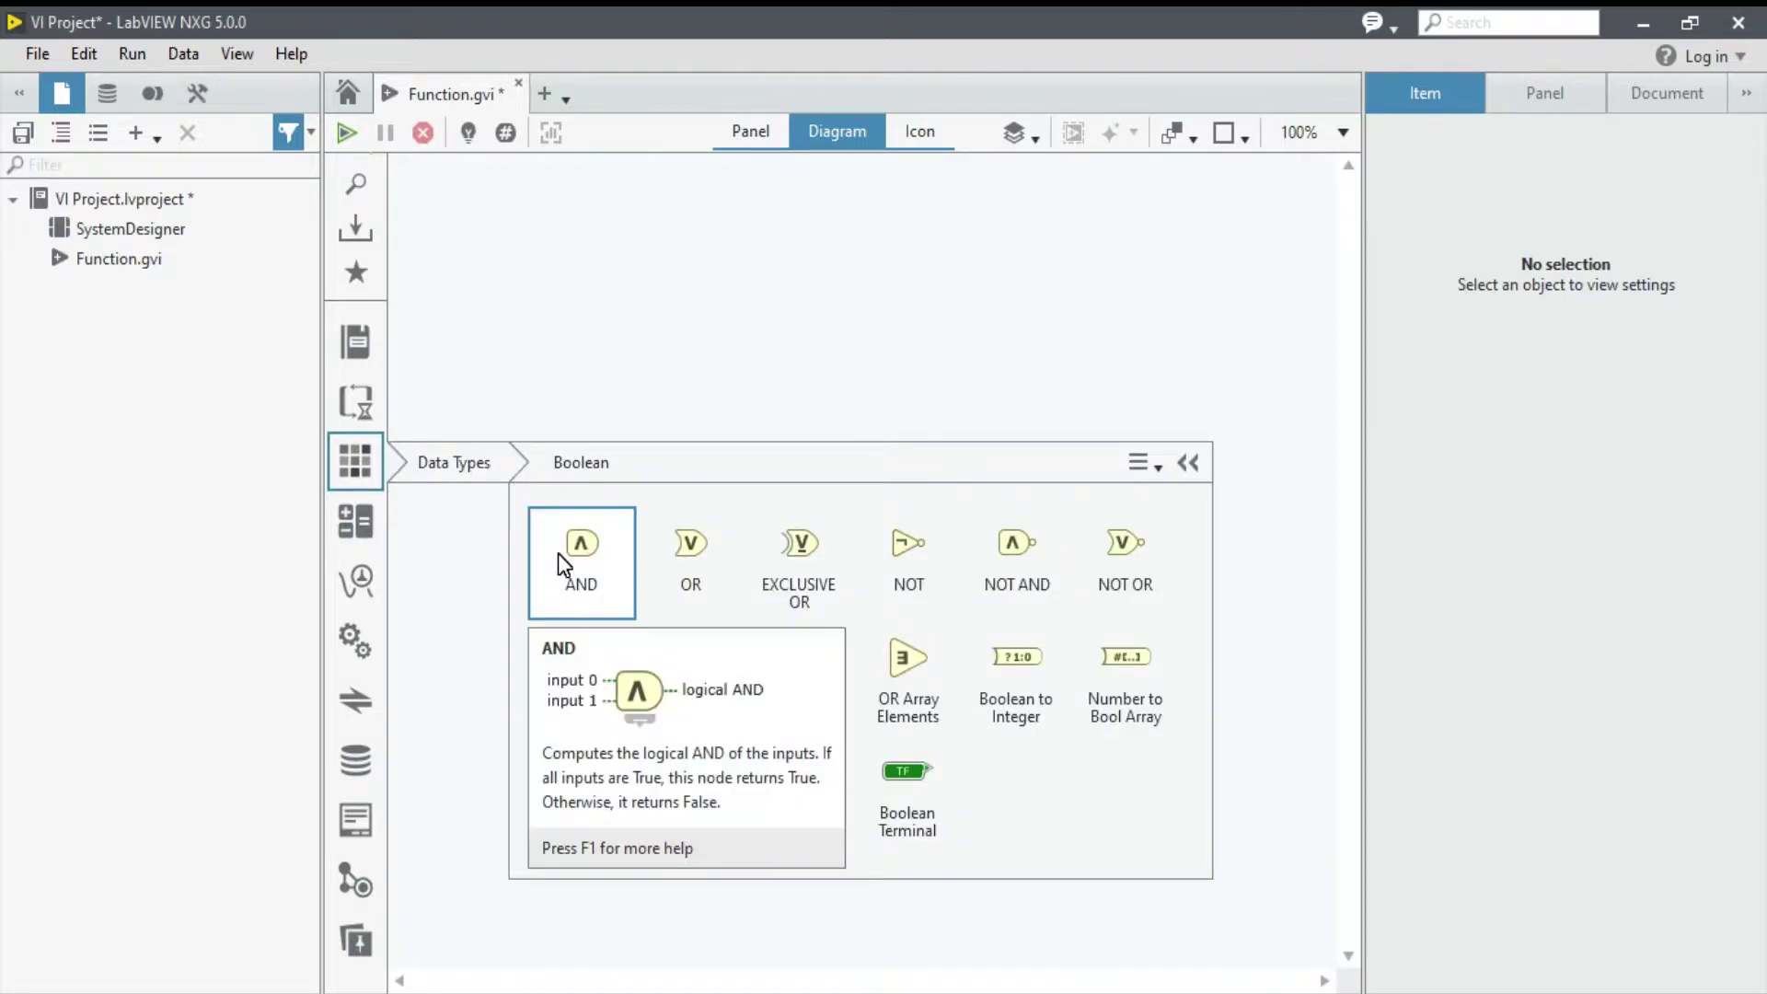
left_click(583, 544)
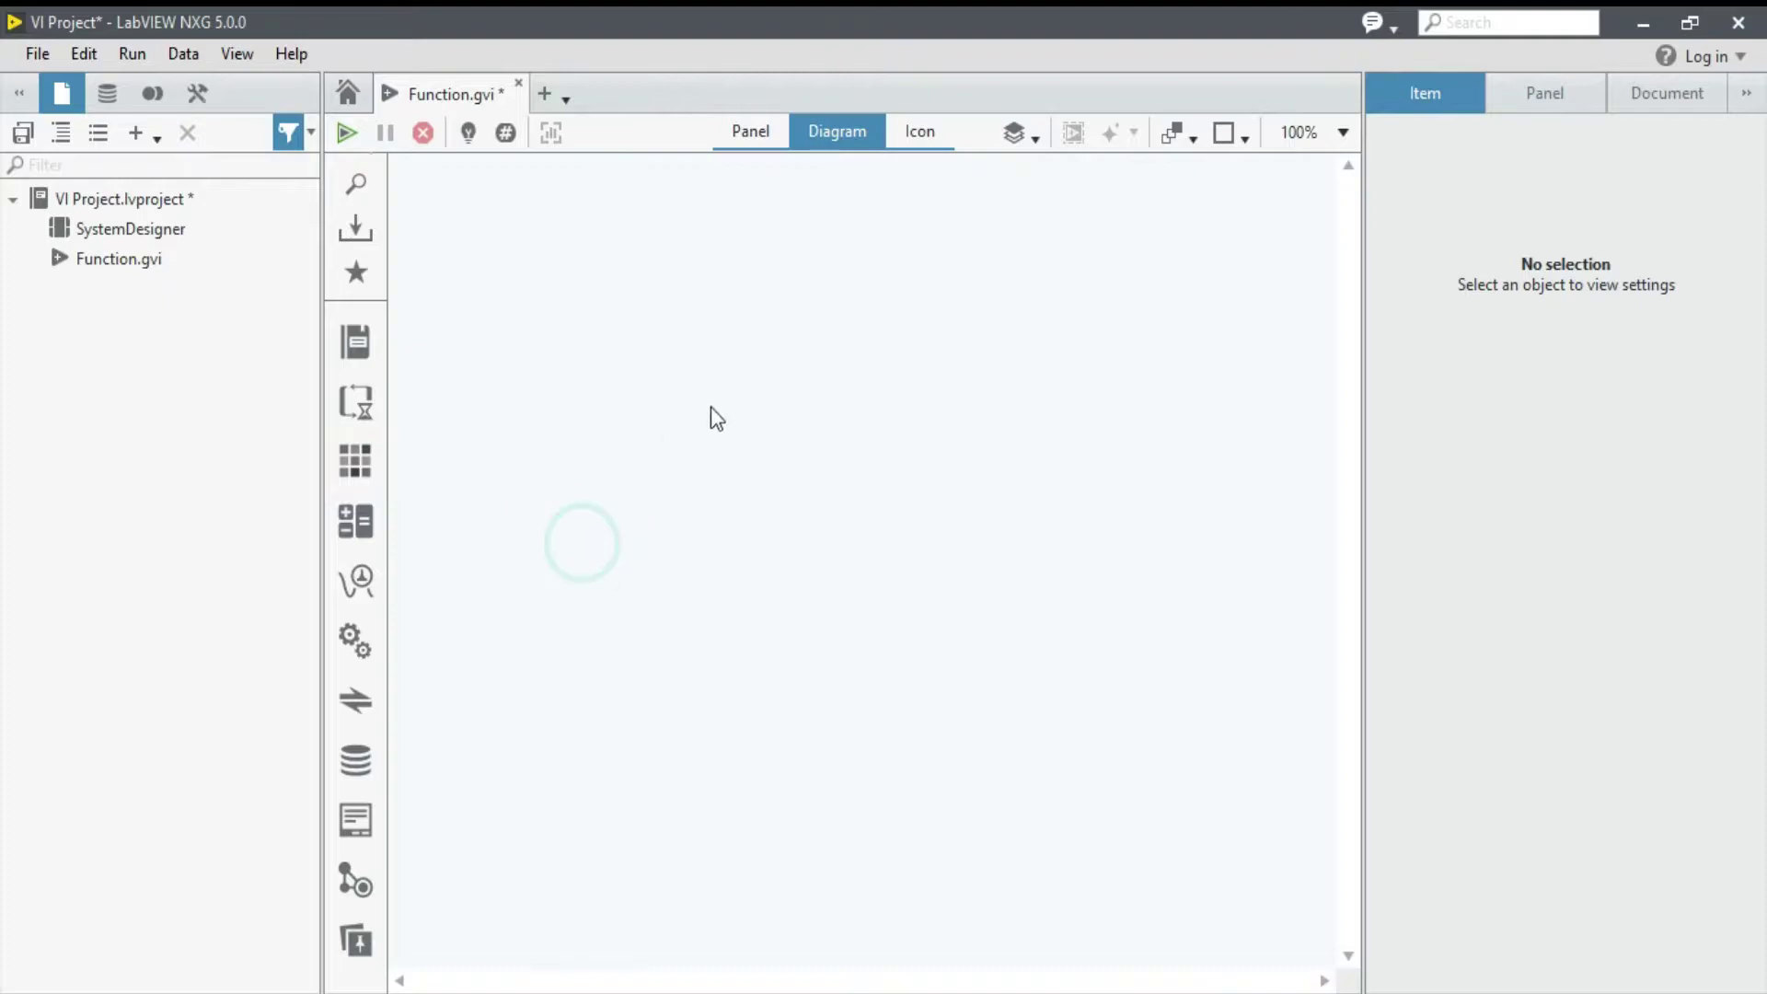
left_click(771, 337)
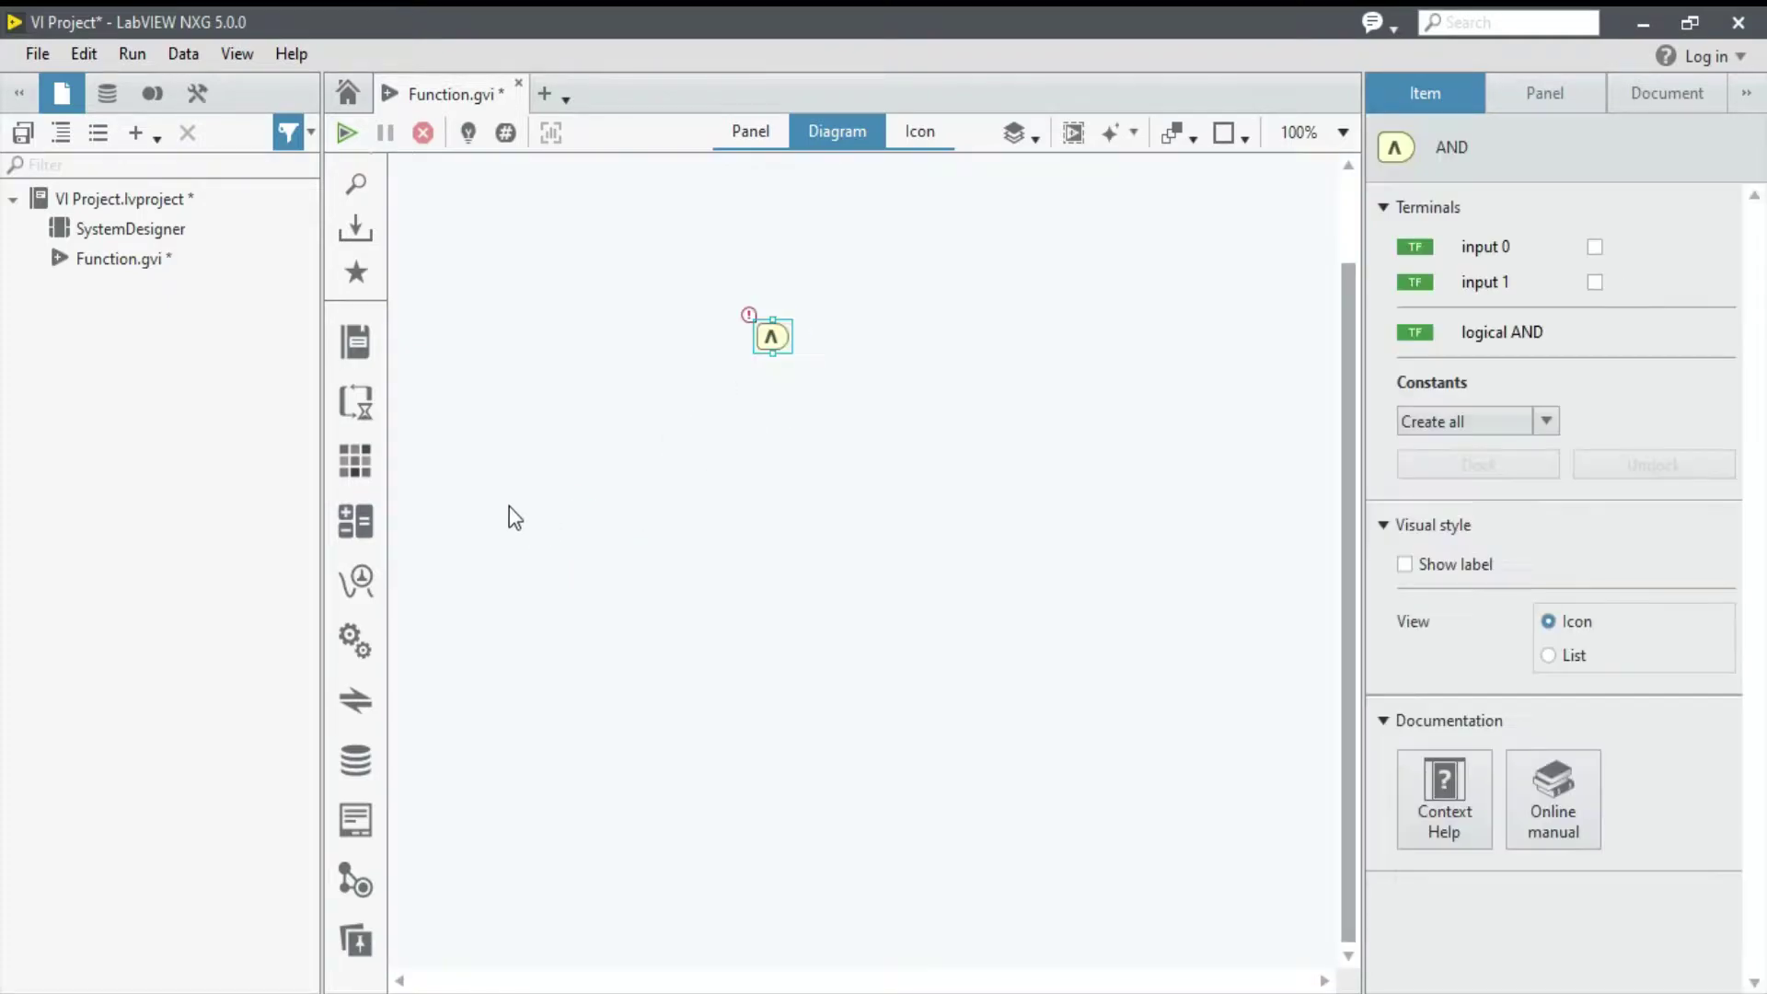
left_click(362, 476)
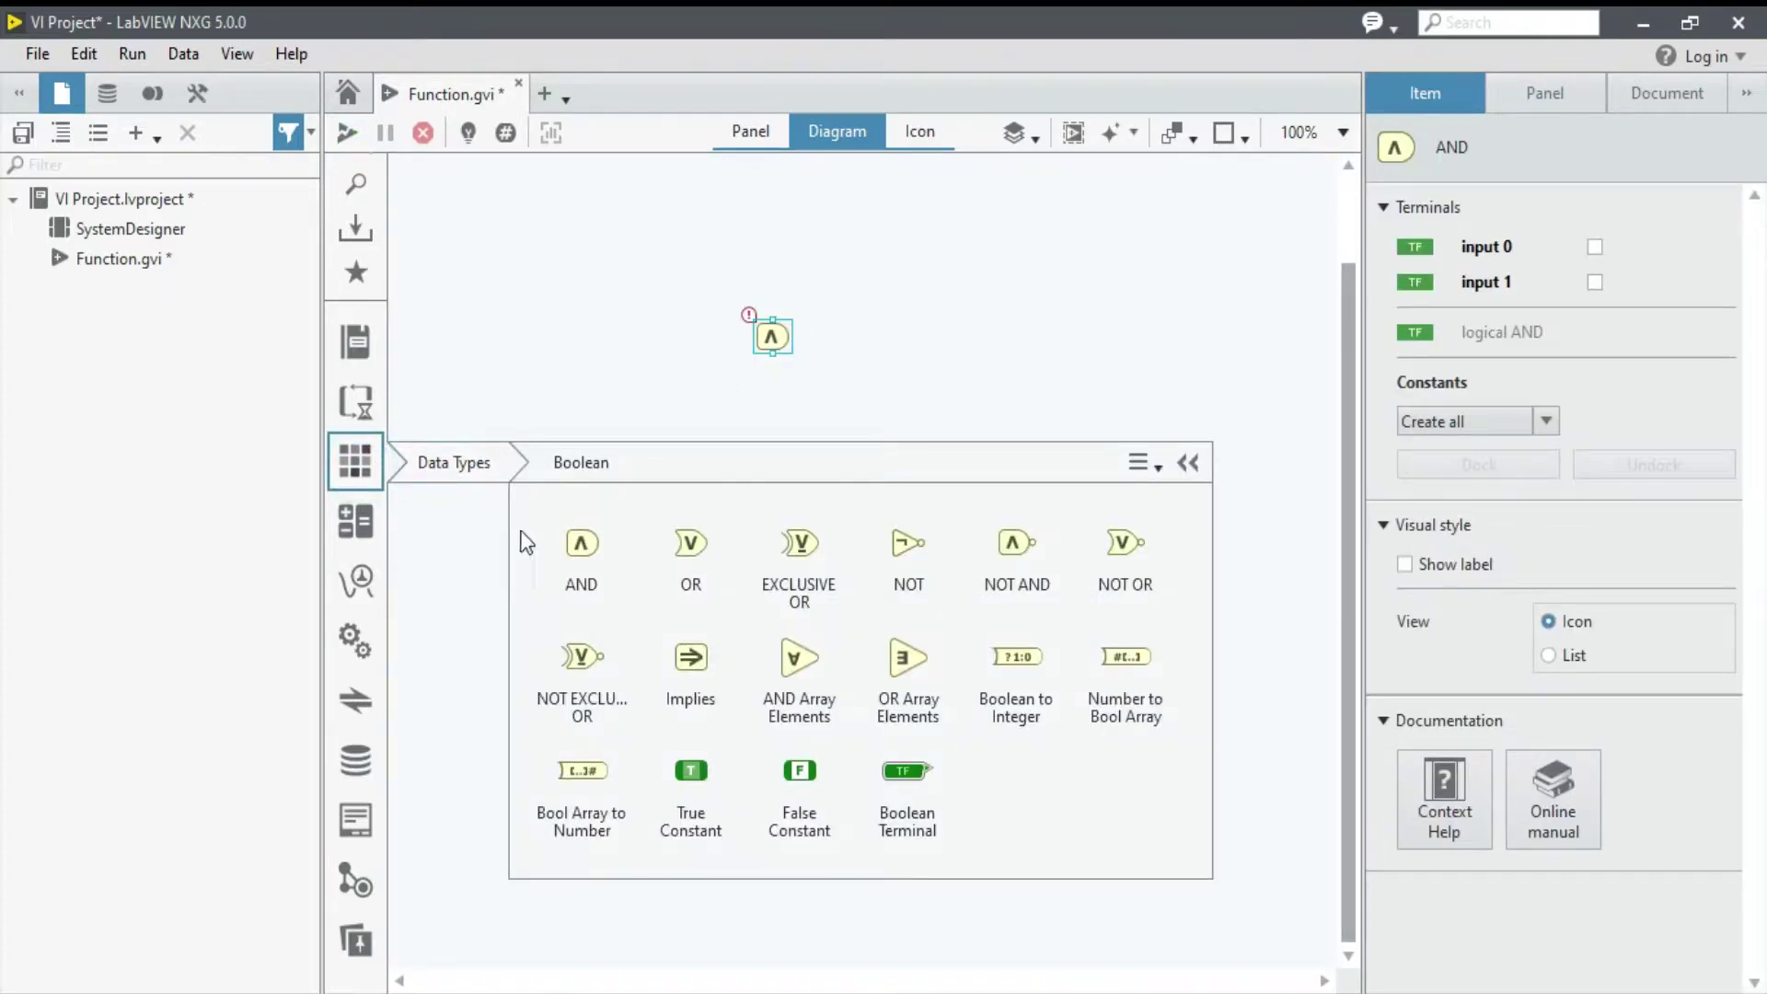
left_click(683, 551)
left_click(771, 439)
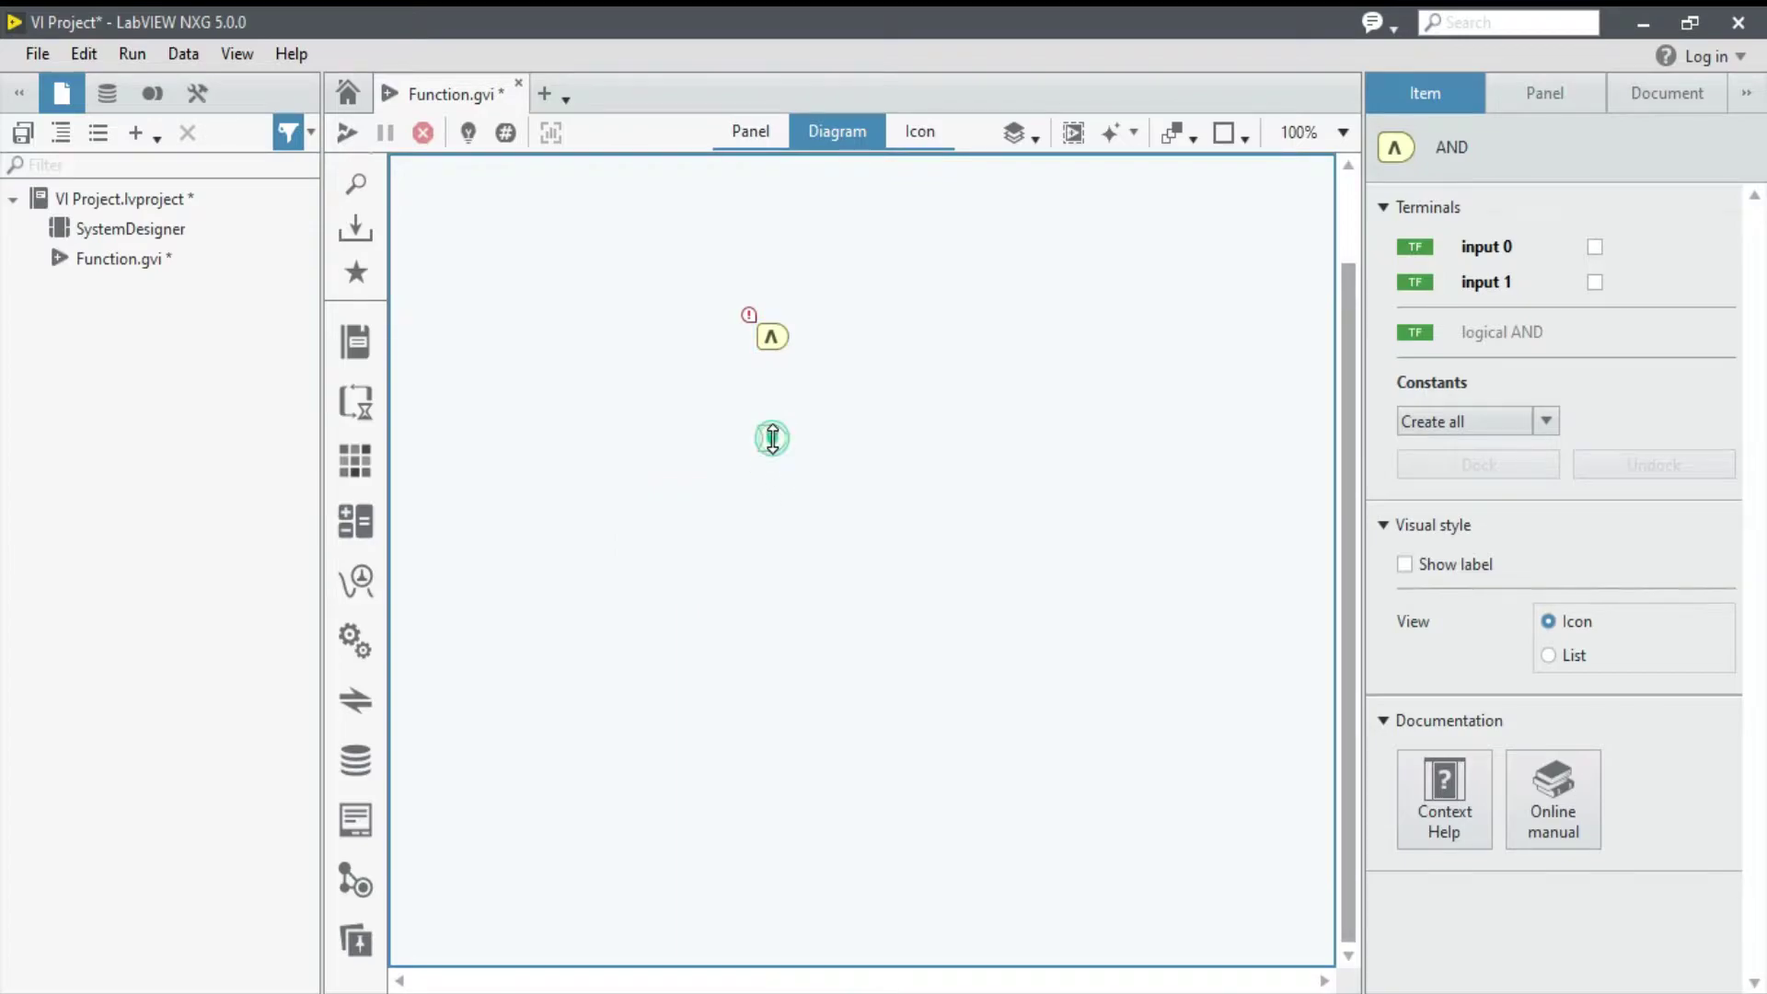
Step: Add EXCLUSIVE OR and NOT AND nodes below the OR node
left_click(359, 468)
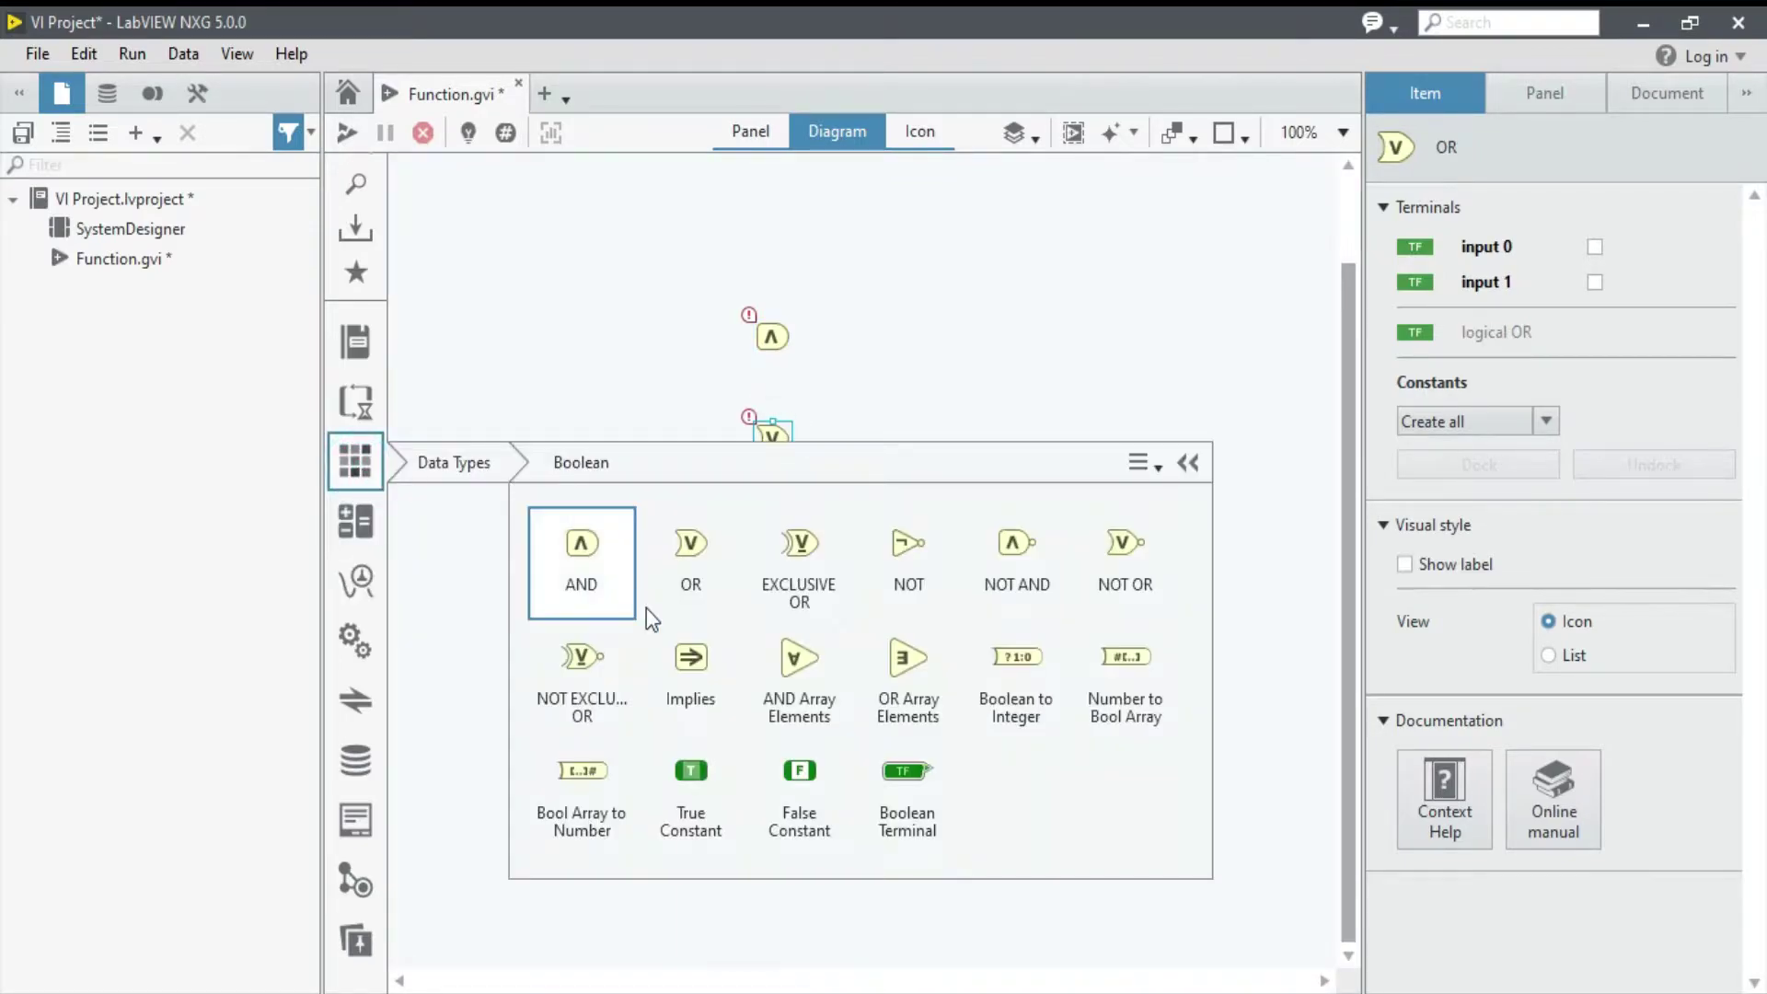
left_click(789, 587)
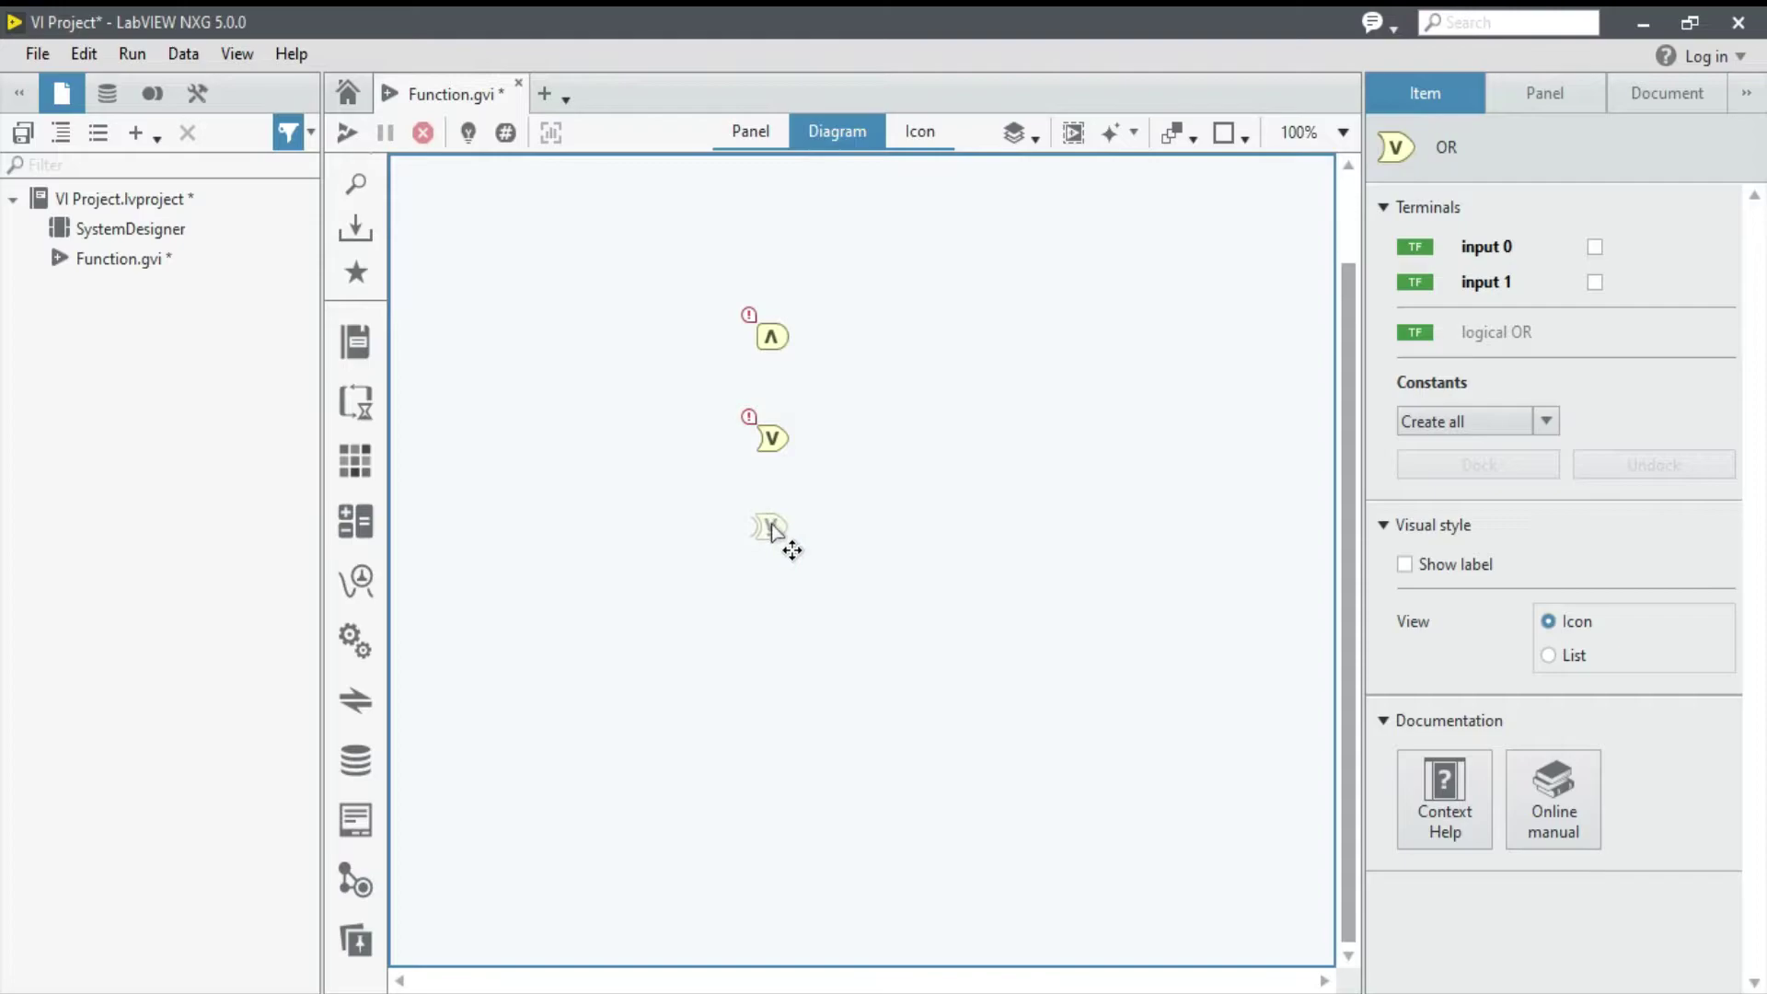
left_click(774, 525)
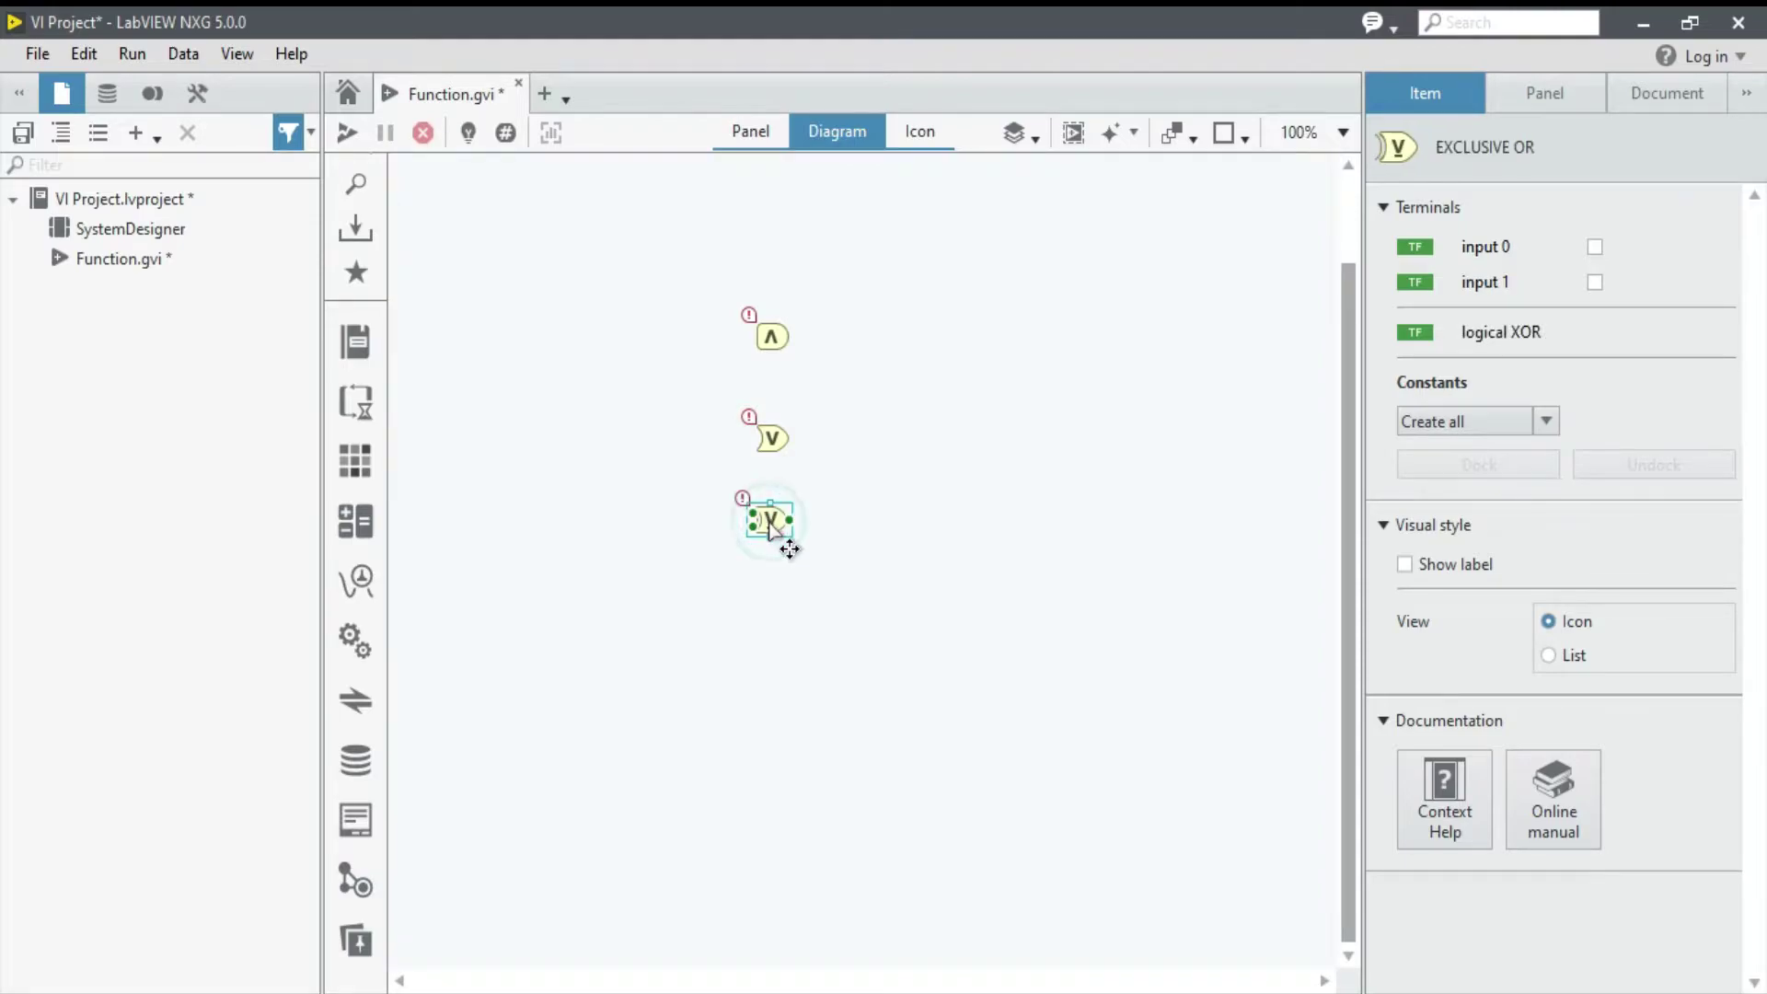
left_click(360, 468)
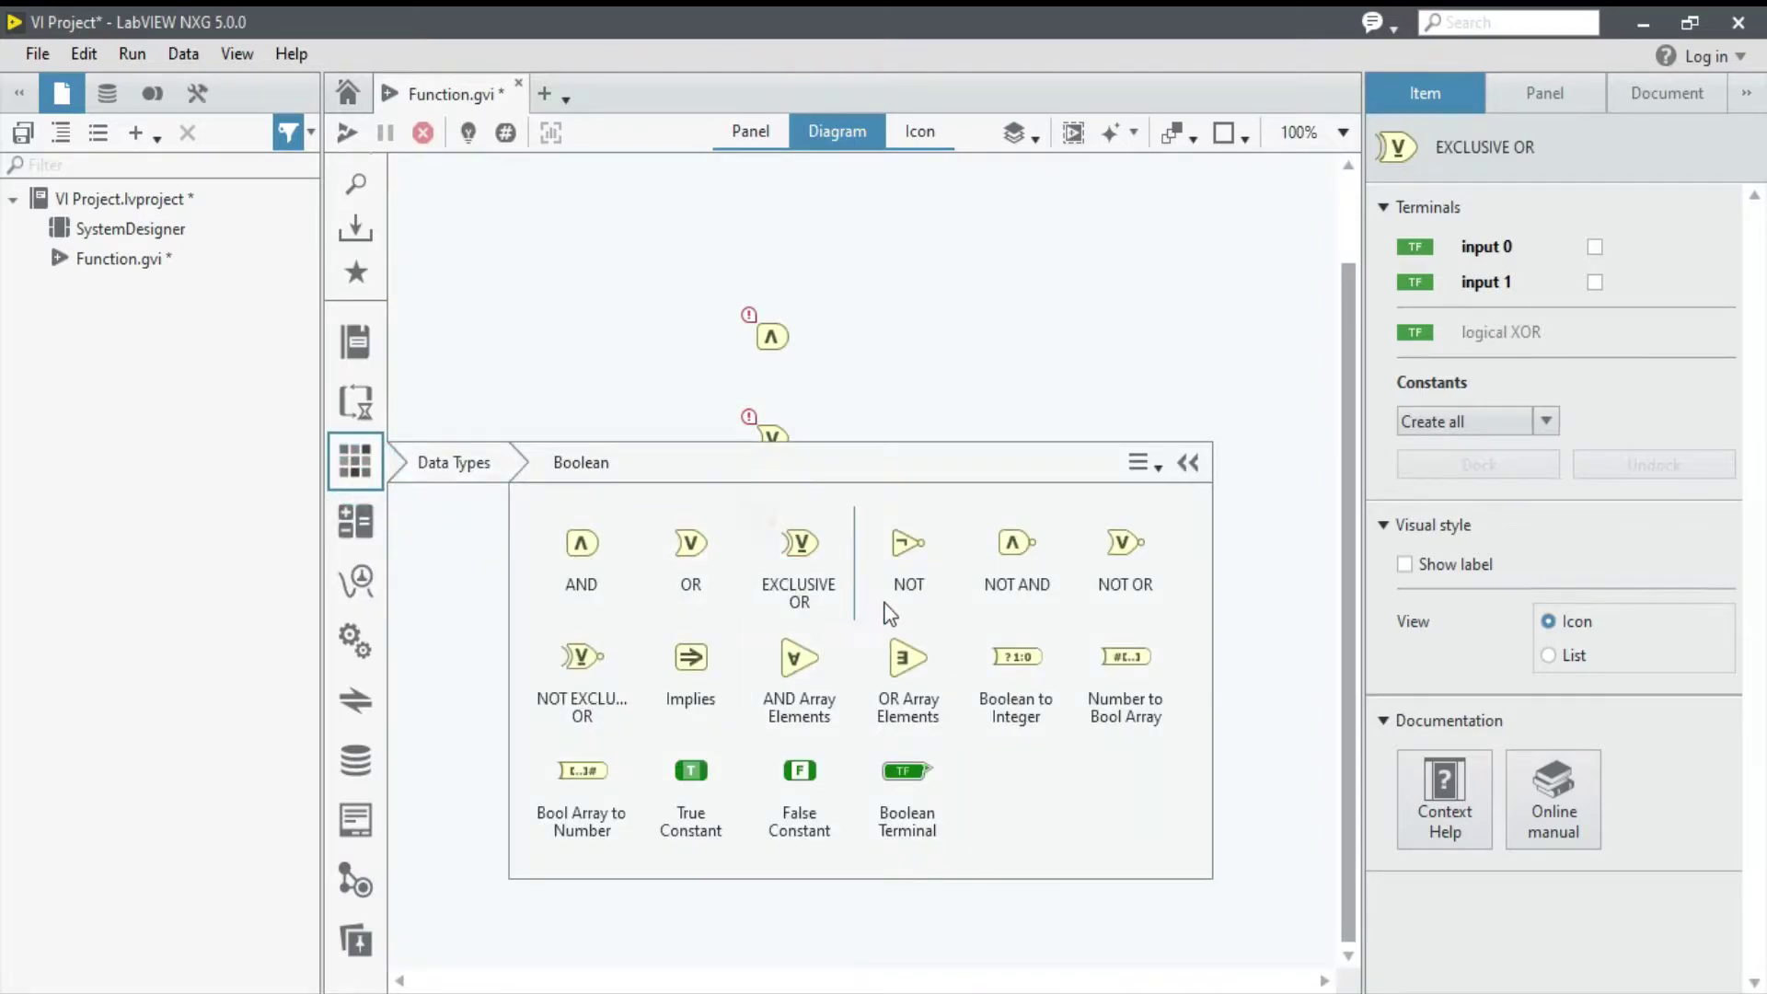
left_click(990, 573)
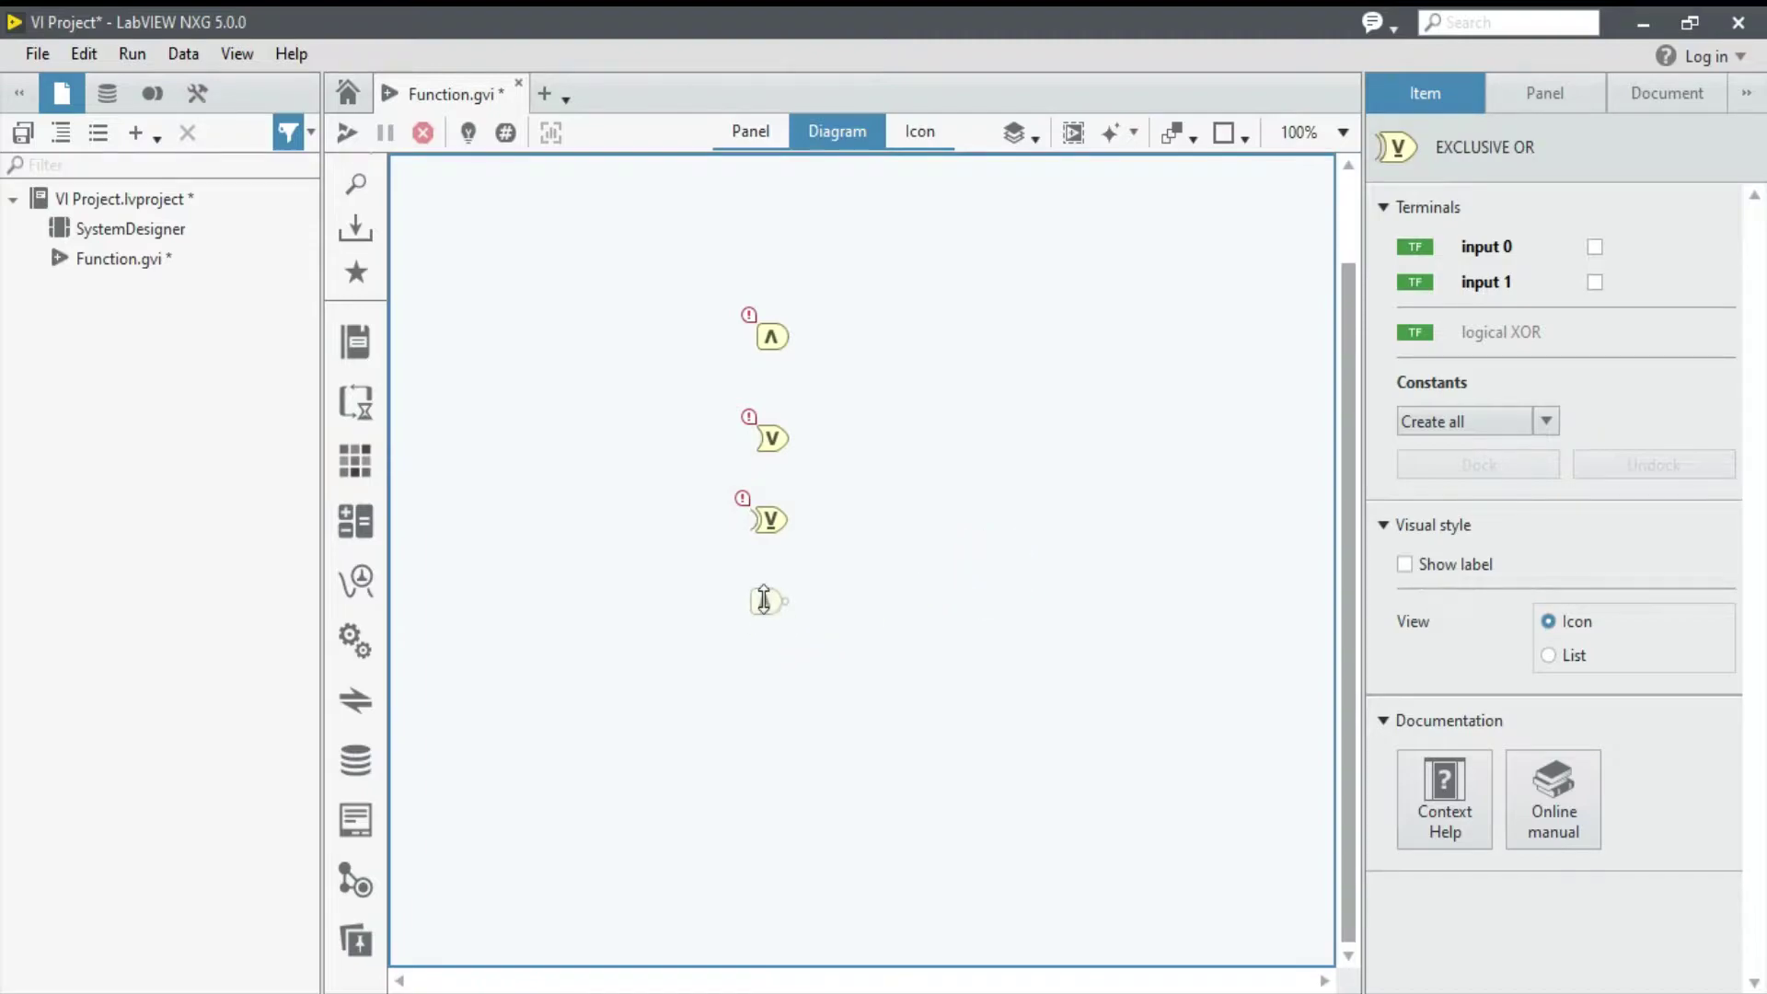
left_click(770, 608)
Step: Add NOT and NOT OR nodes at the bottom of the column, then return to the front panel
left_click(374, 468)
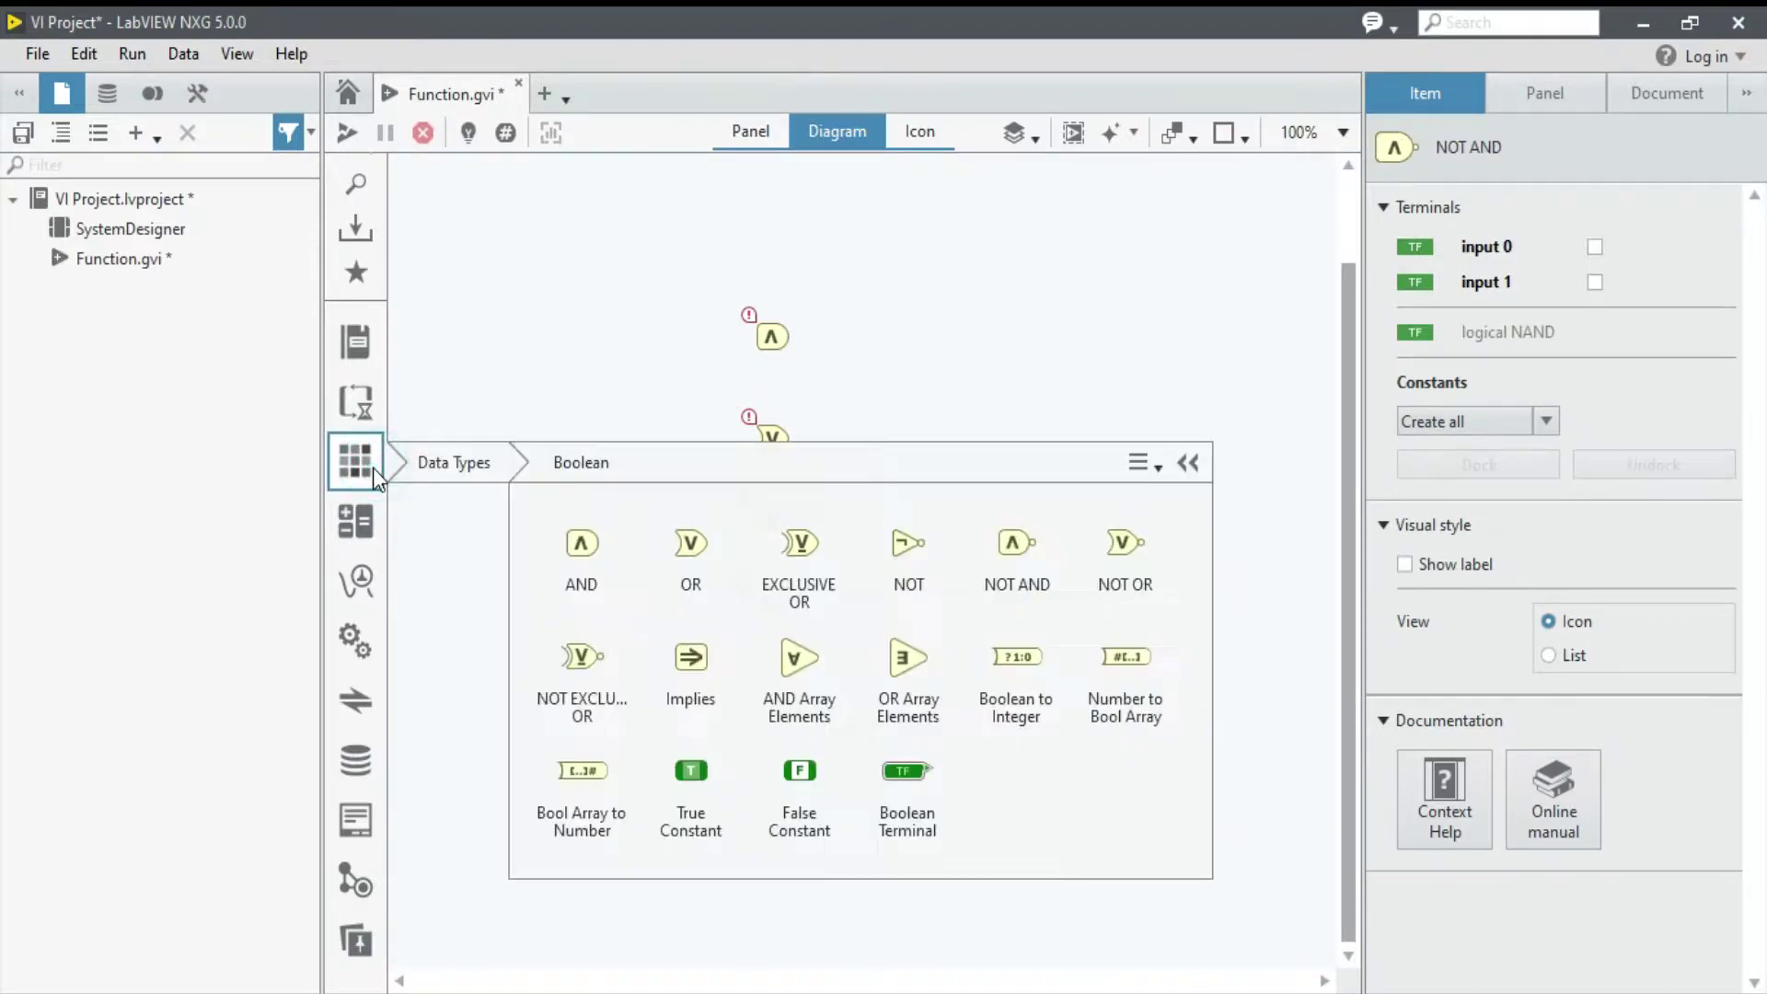
left_click(911, 581)
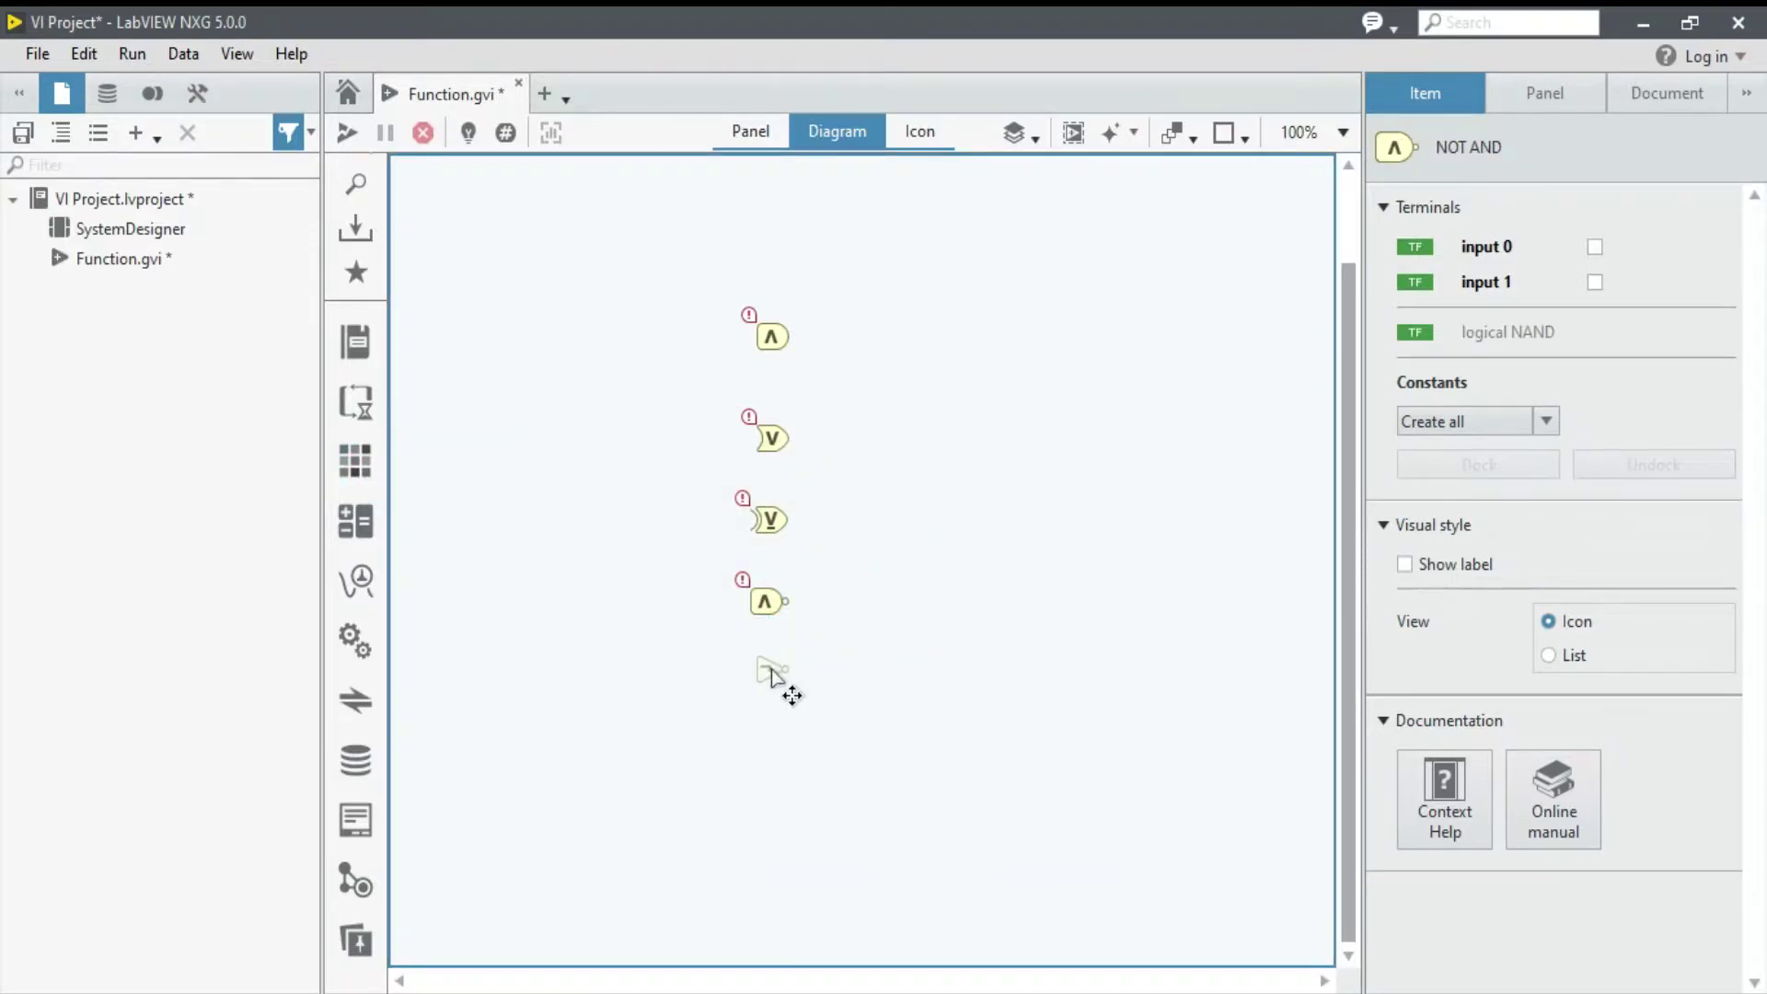
left_click(784, 687)
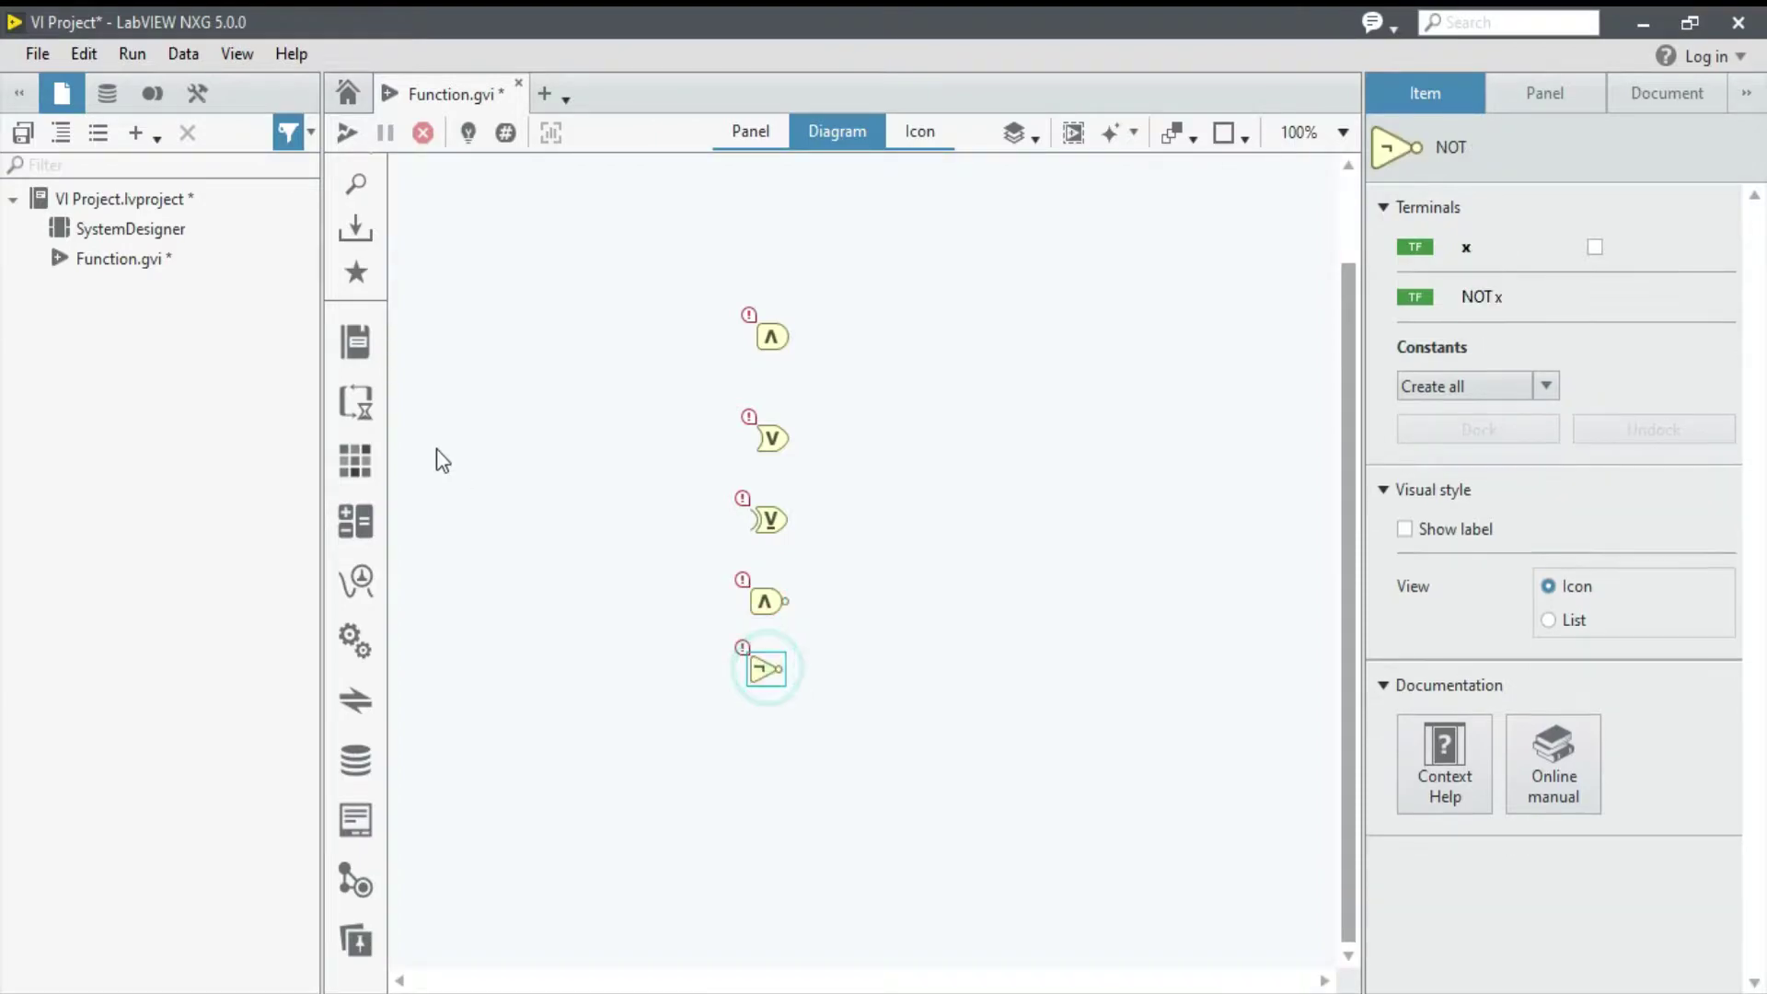
left_click(356, 462)
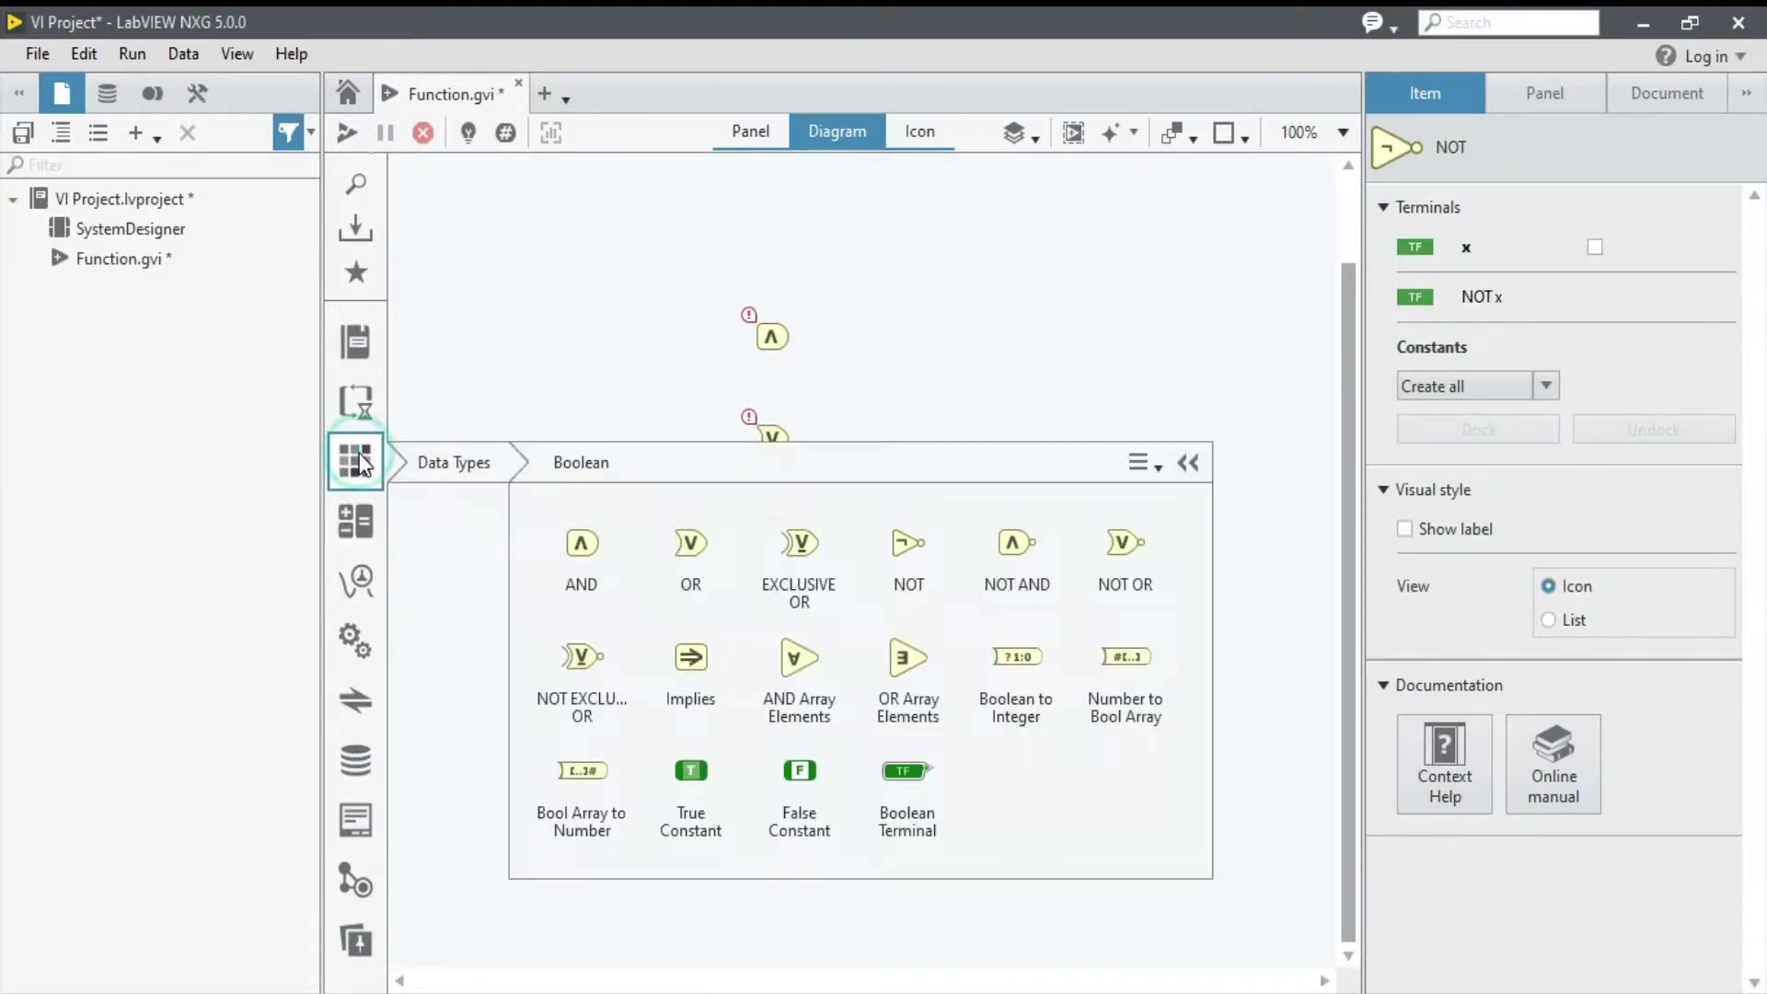
left_click(1126, 559)
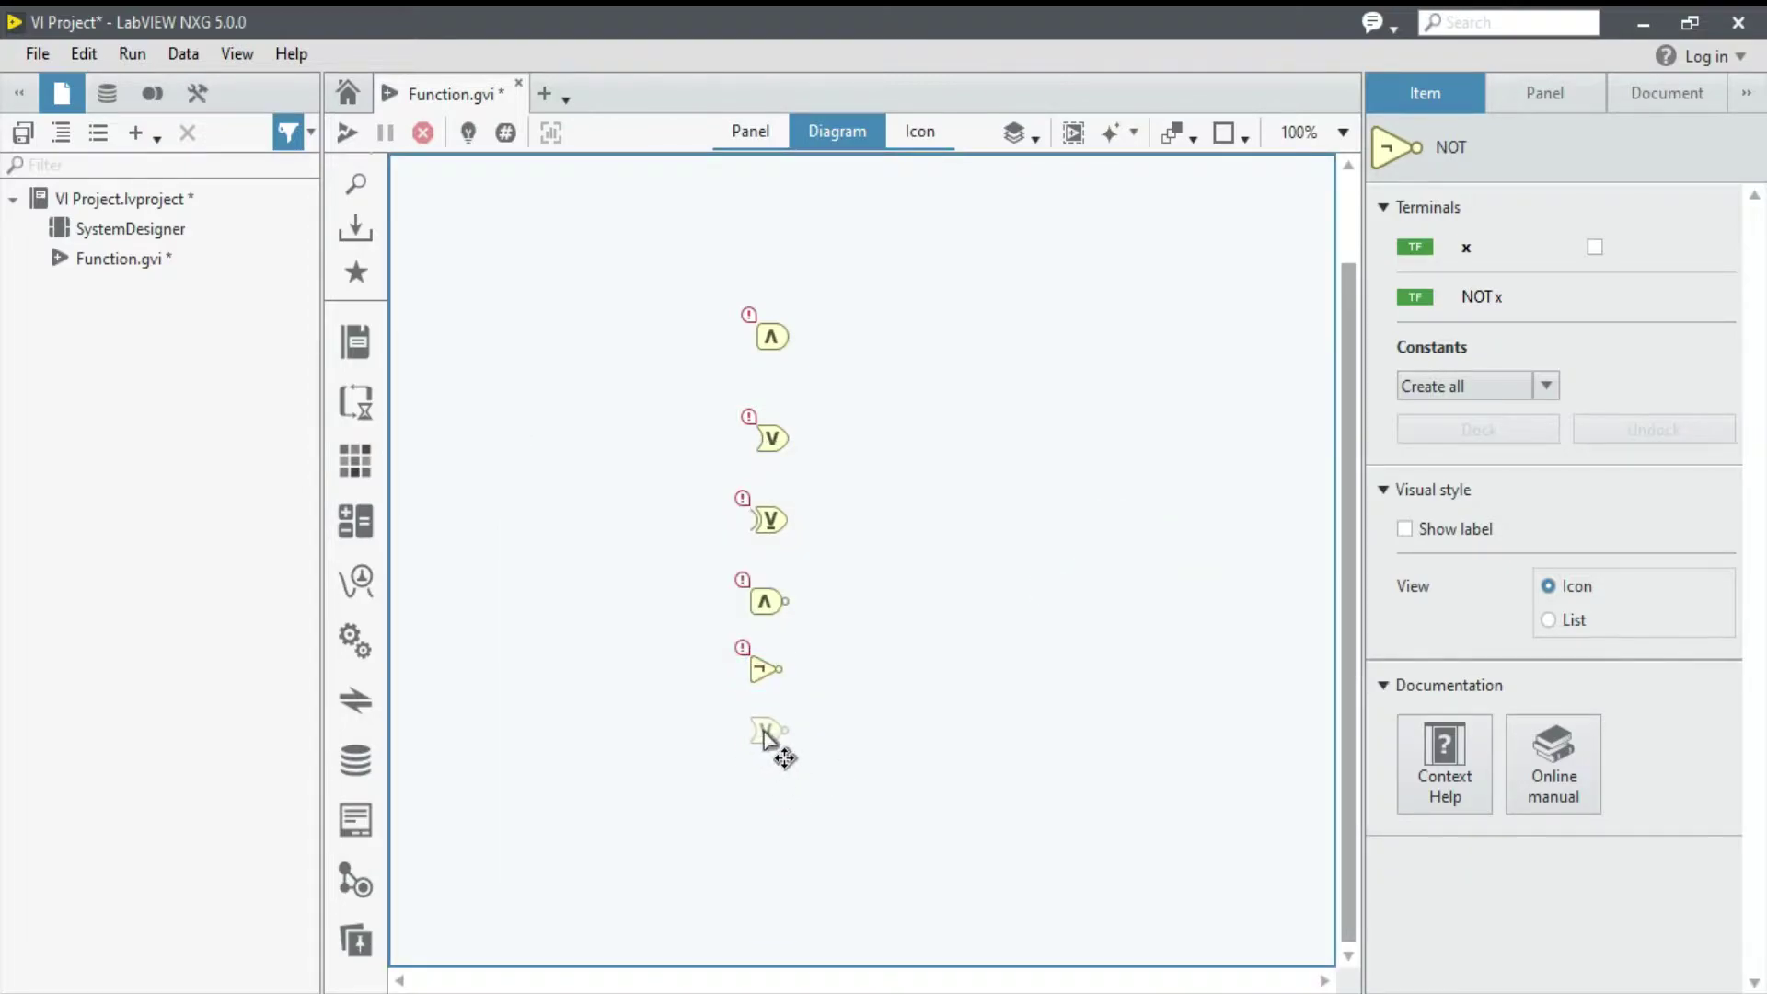
left_click(764, 732)
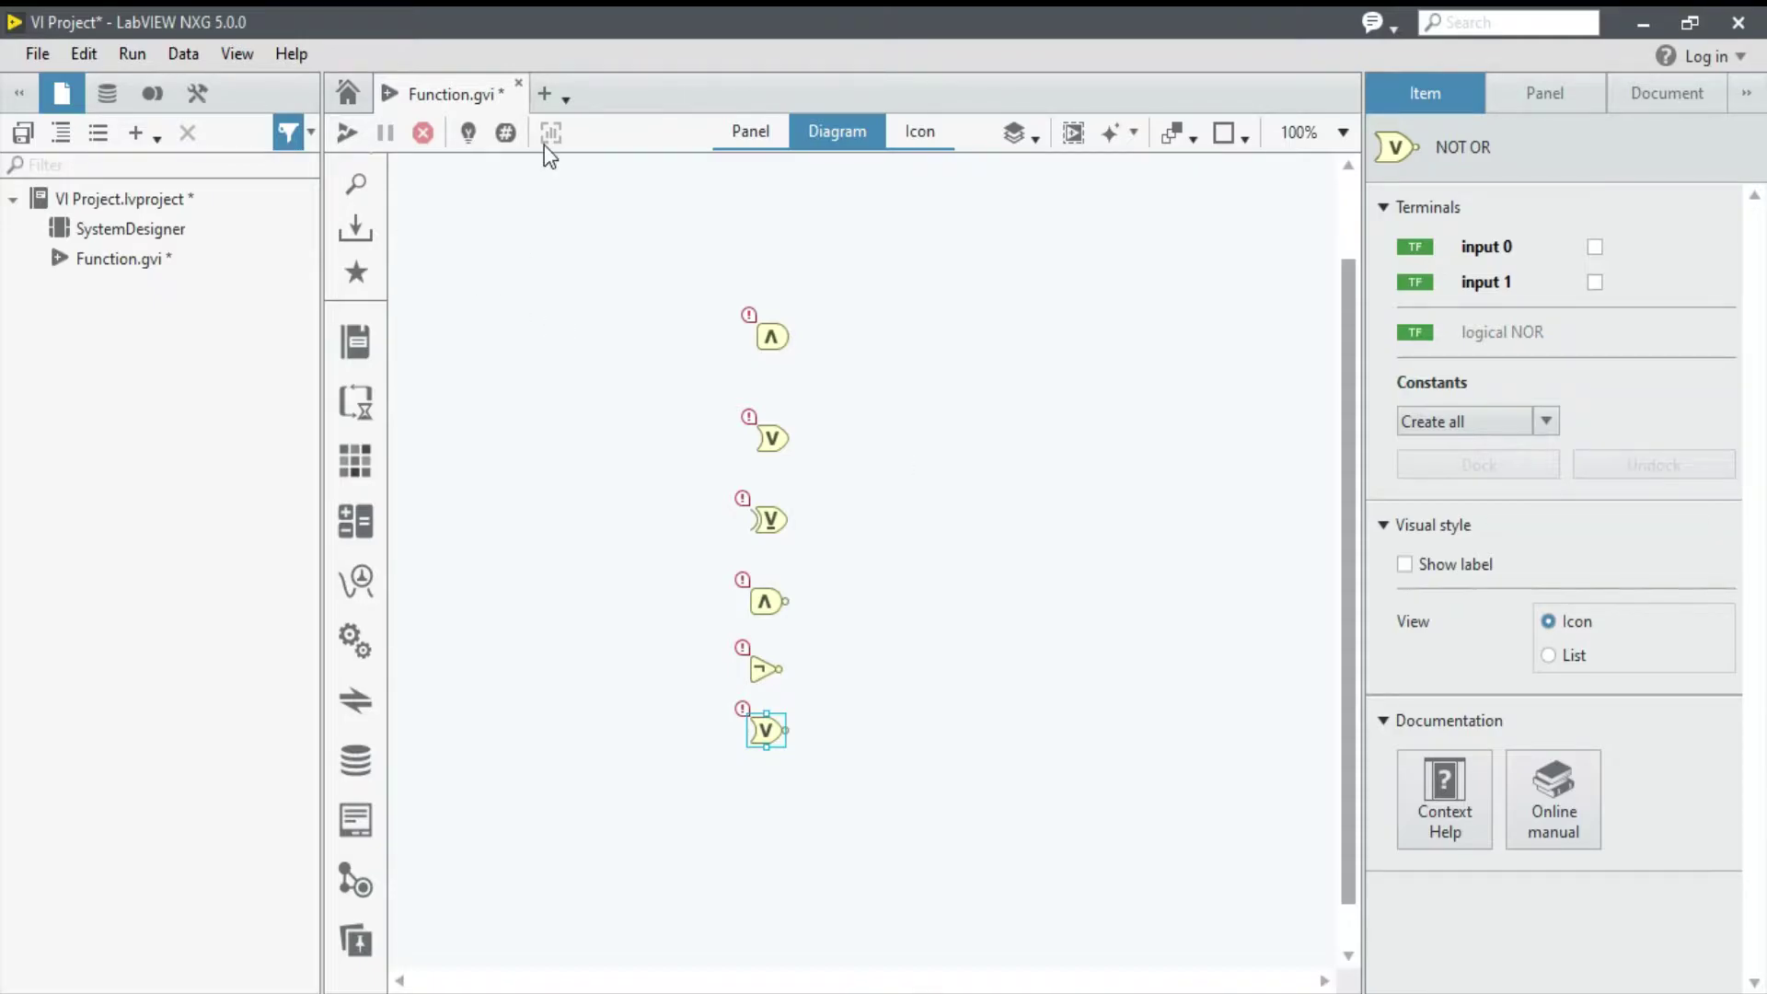
left_click(752, 131)
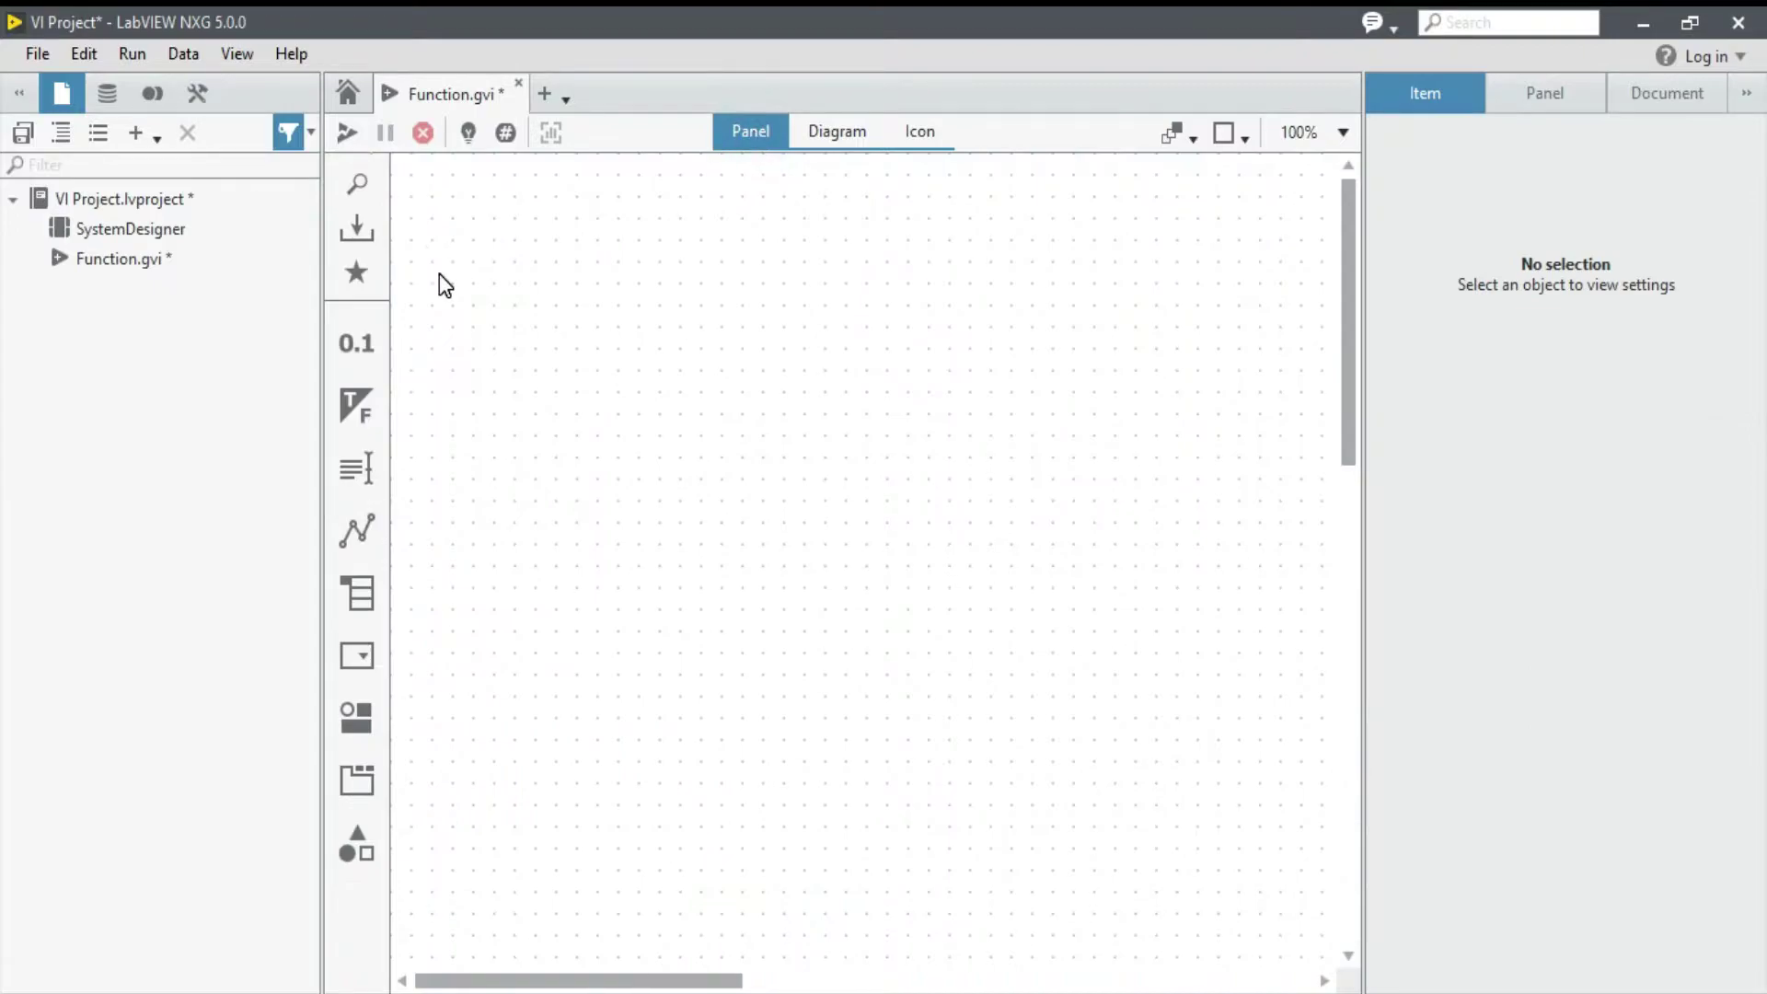
Step: Place a horizontal slide switch labelled A near the panel's top-left
left_click(358, 405)
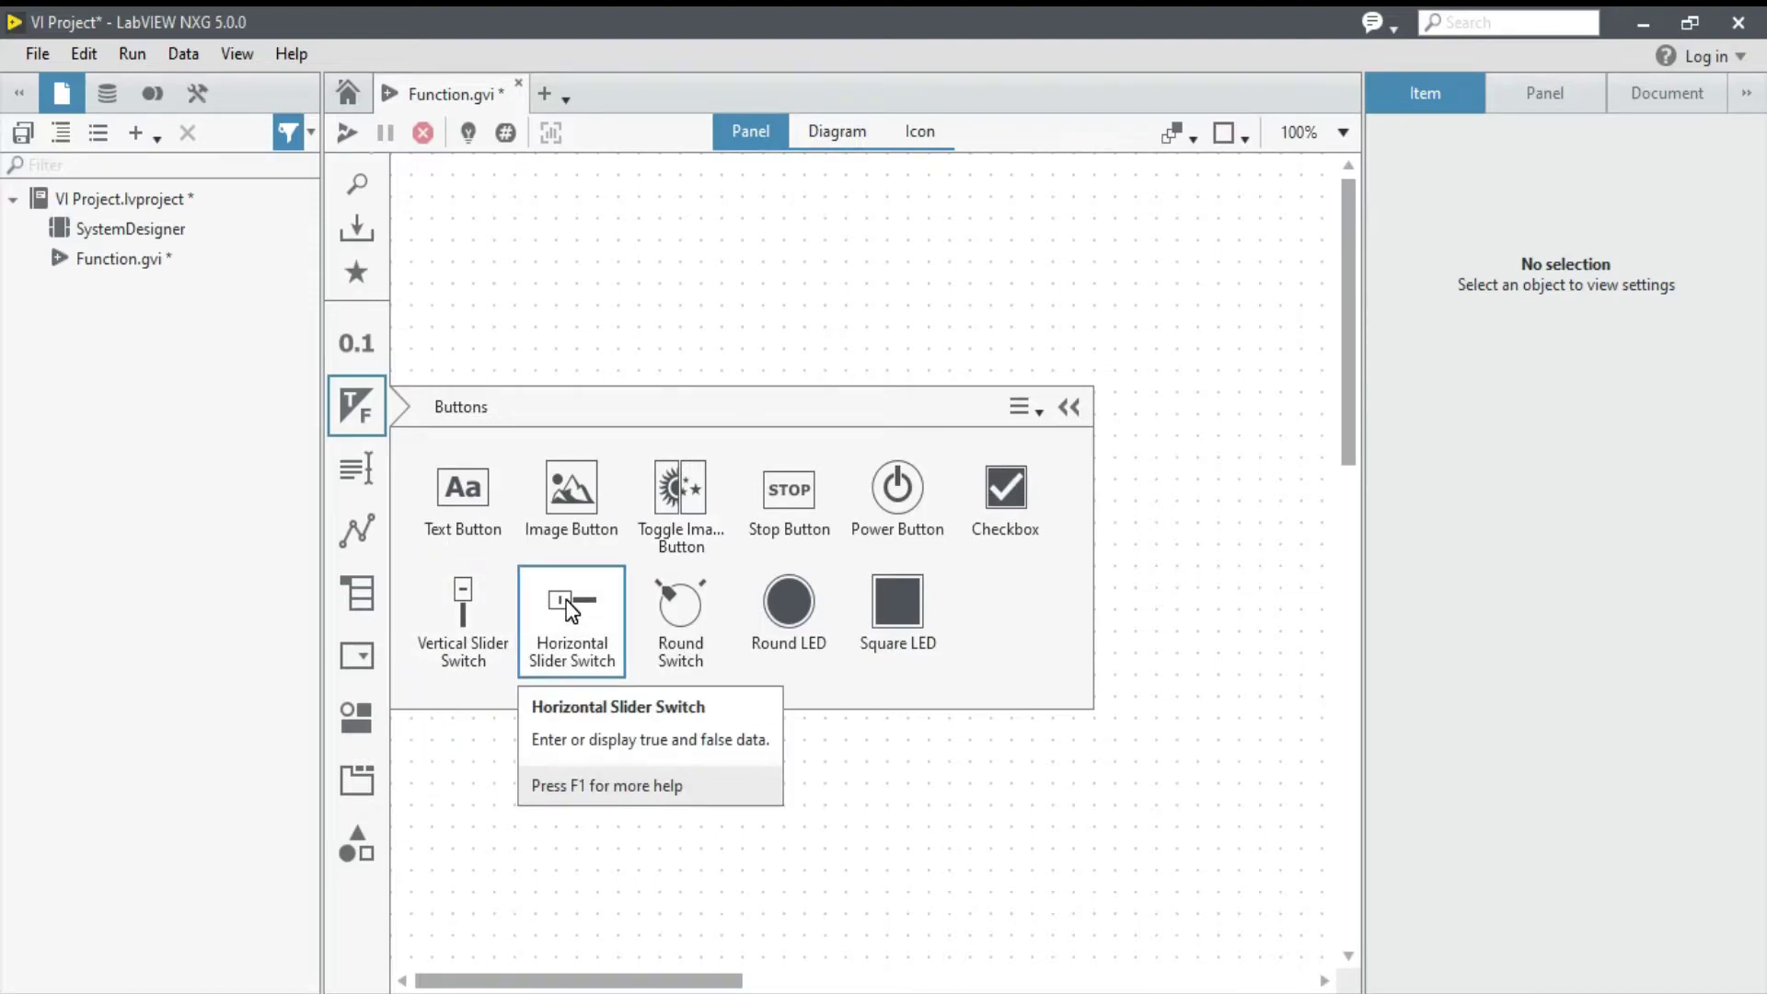
left_click_drag(567, 610, 552, 362)
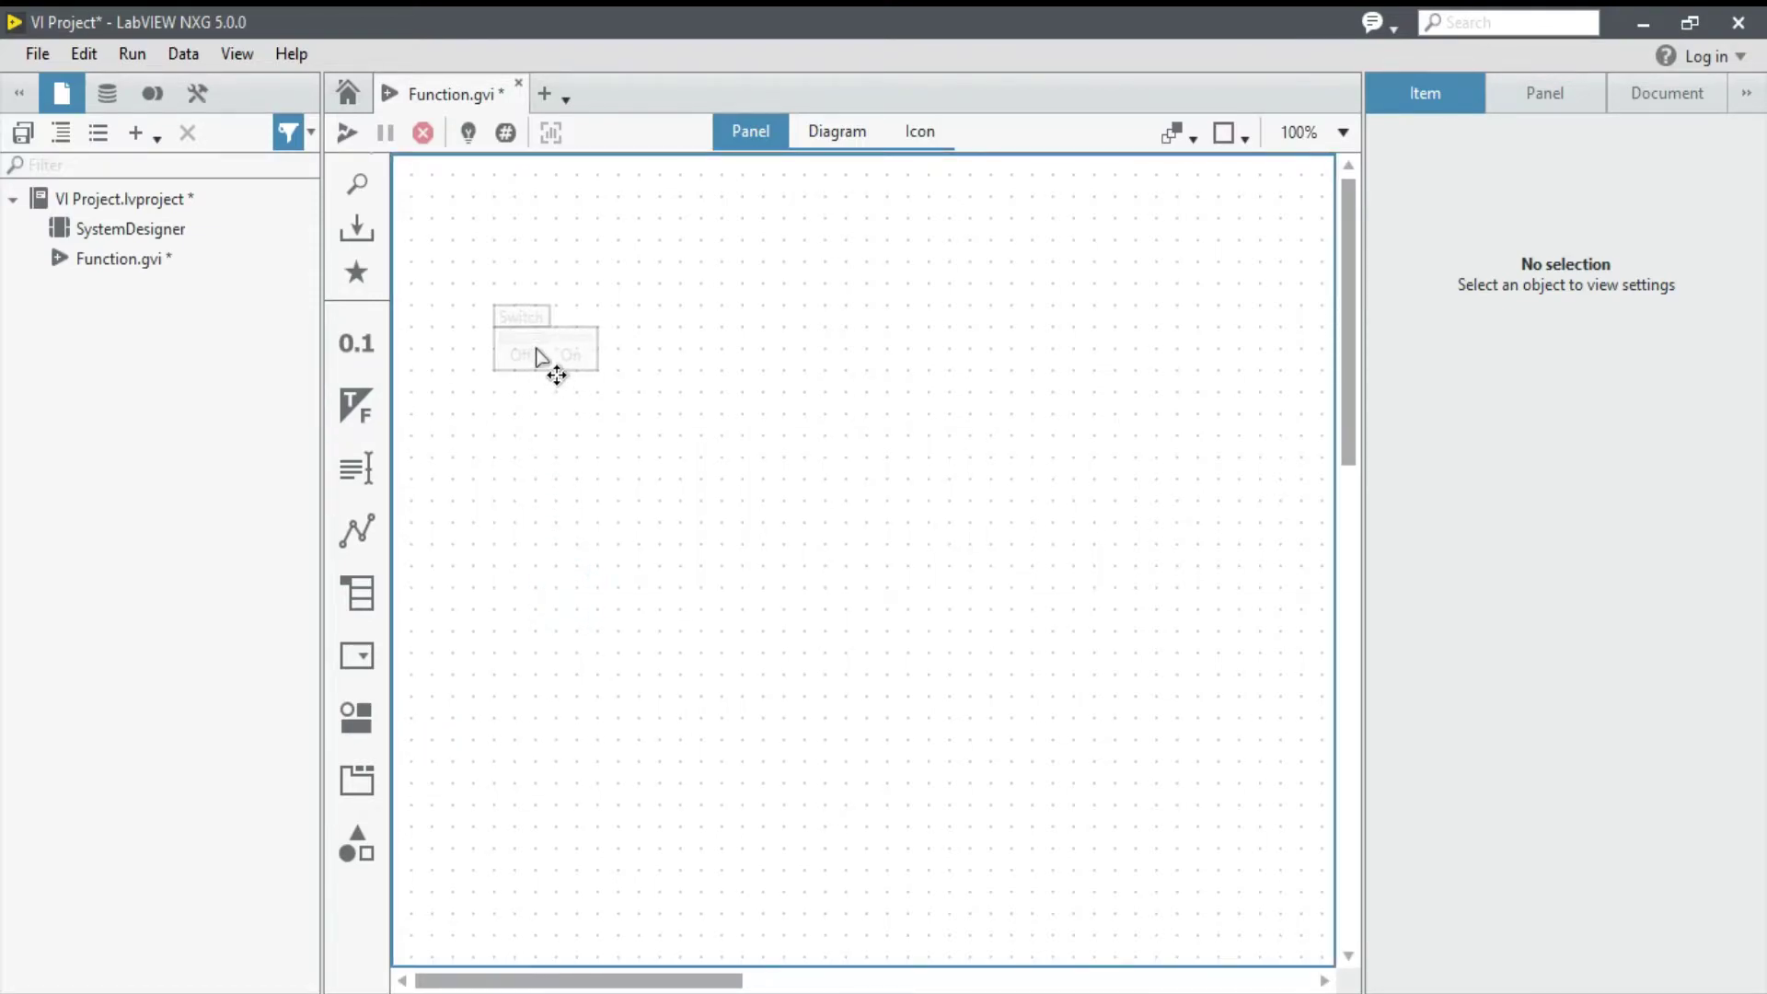
left_click(539, 354)
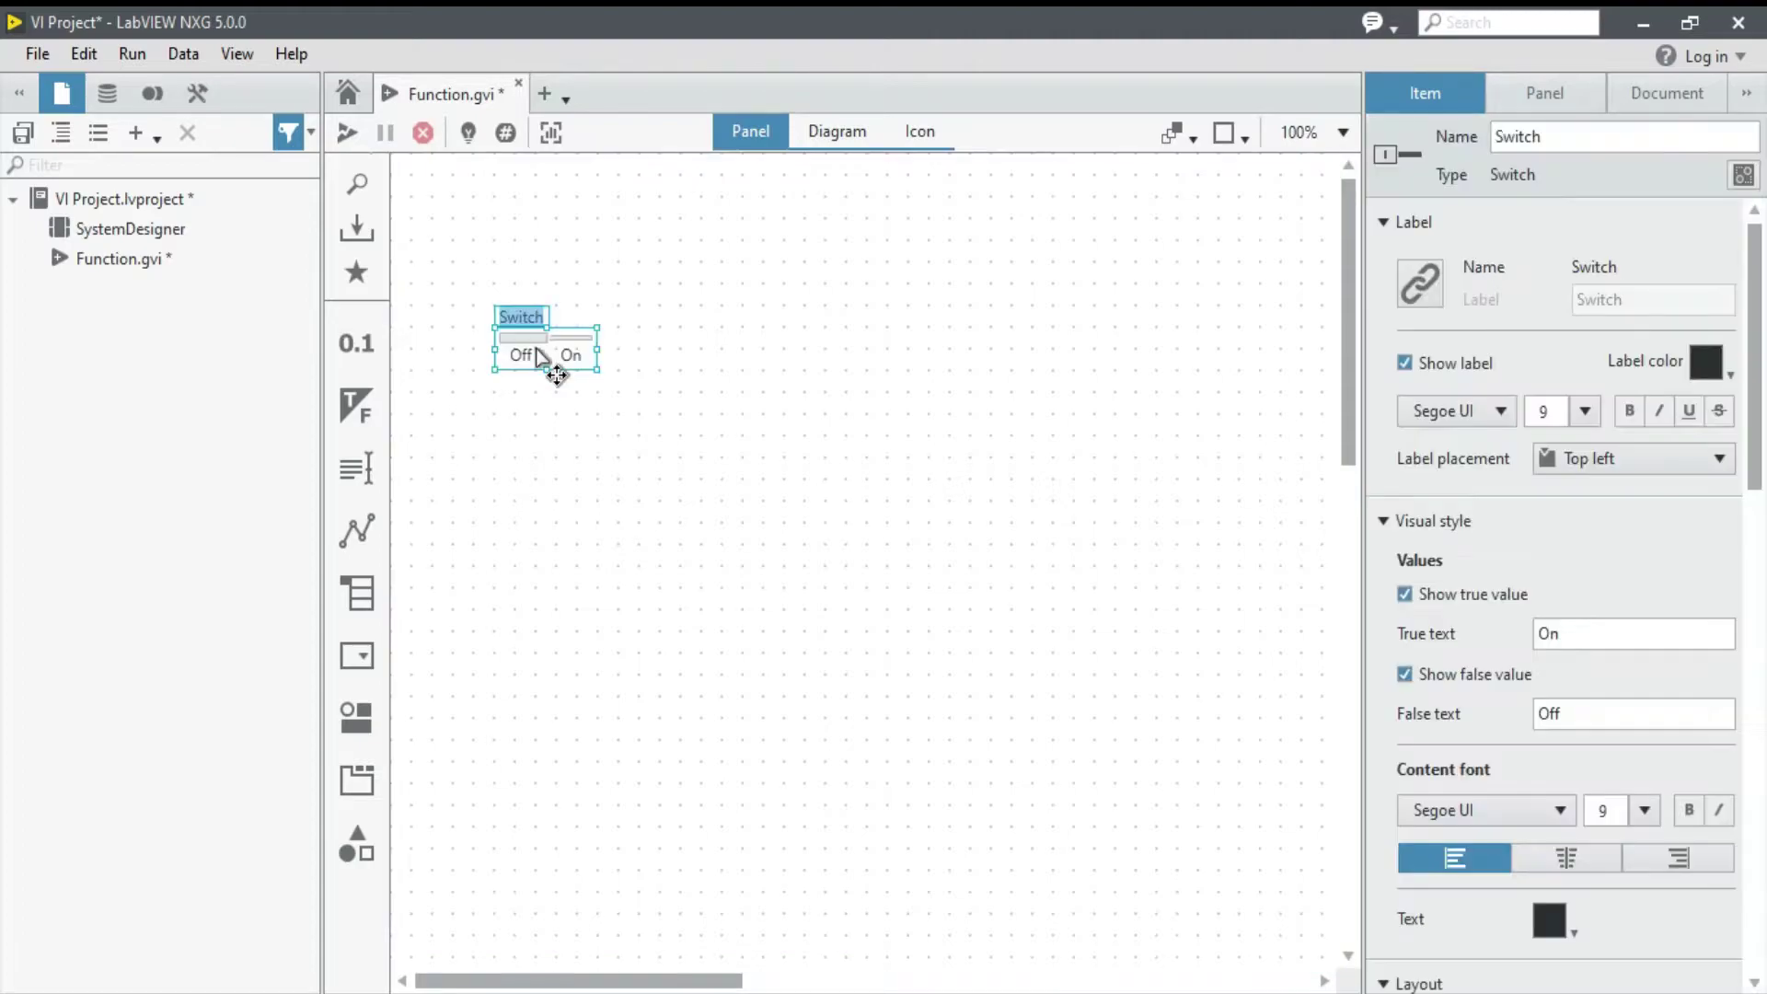
type("A")
left_click(538, 477)
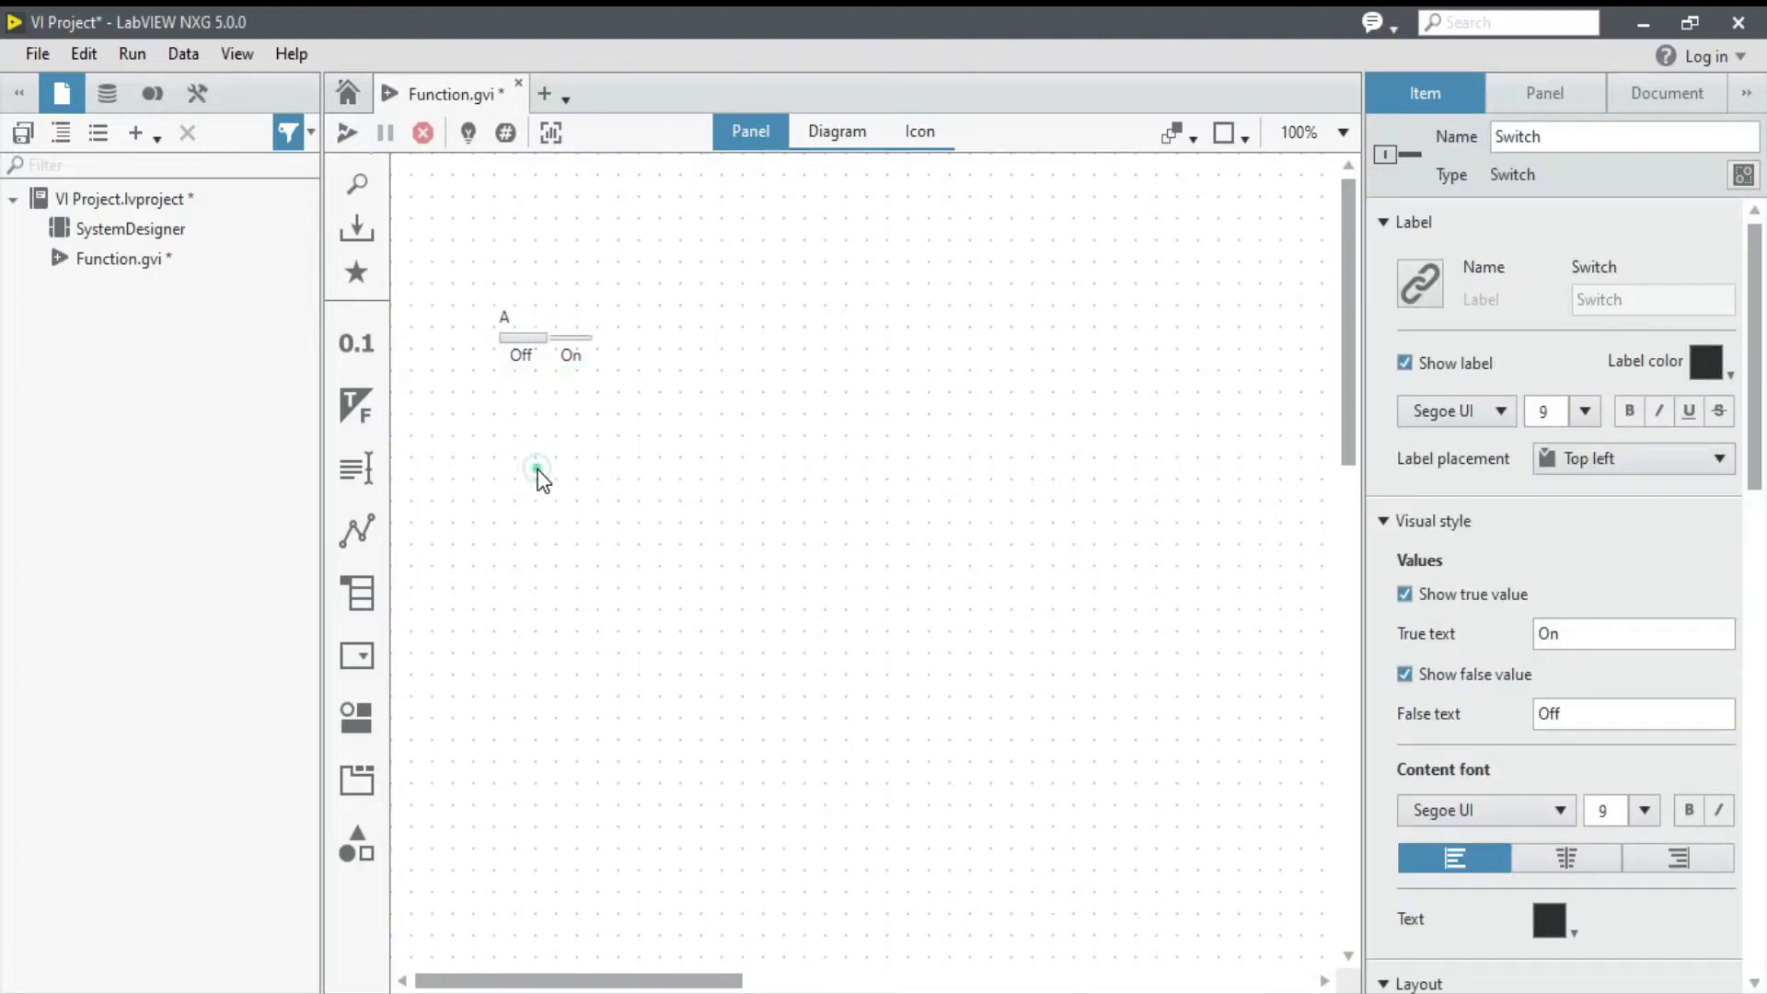
Step: Duplicate switch A directly below it and label the copy B
left_click(561, 343)
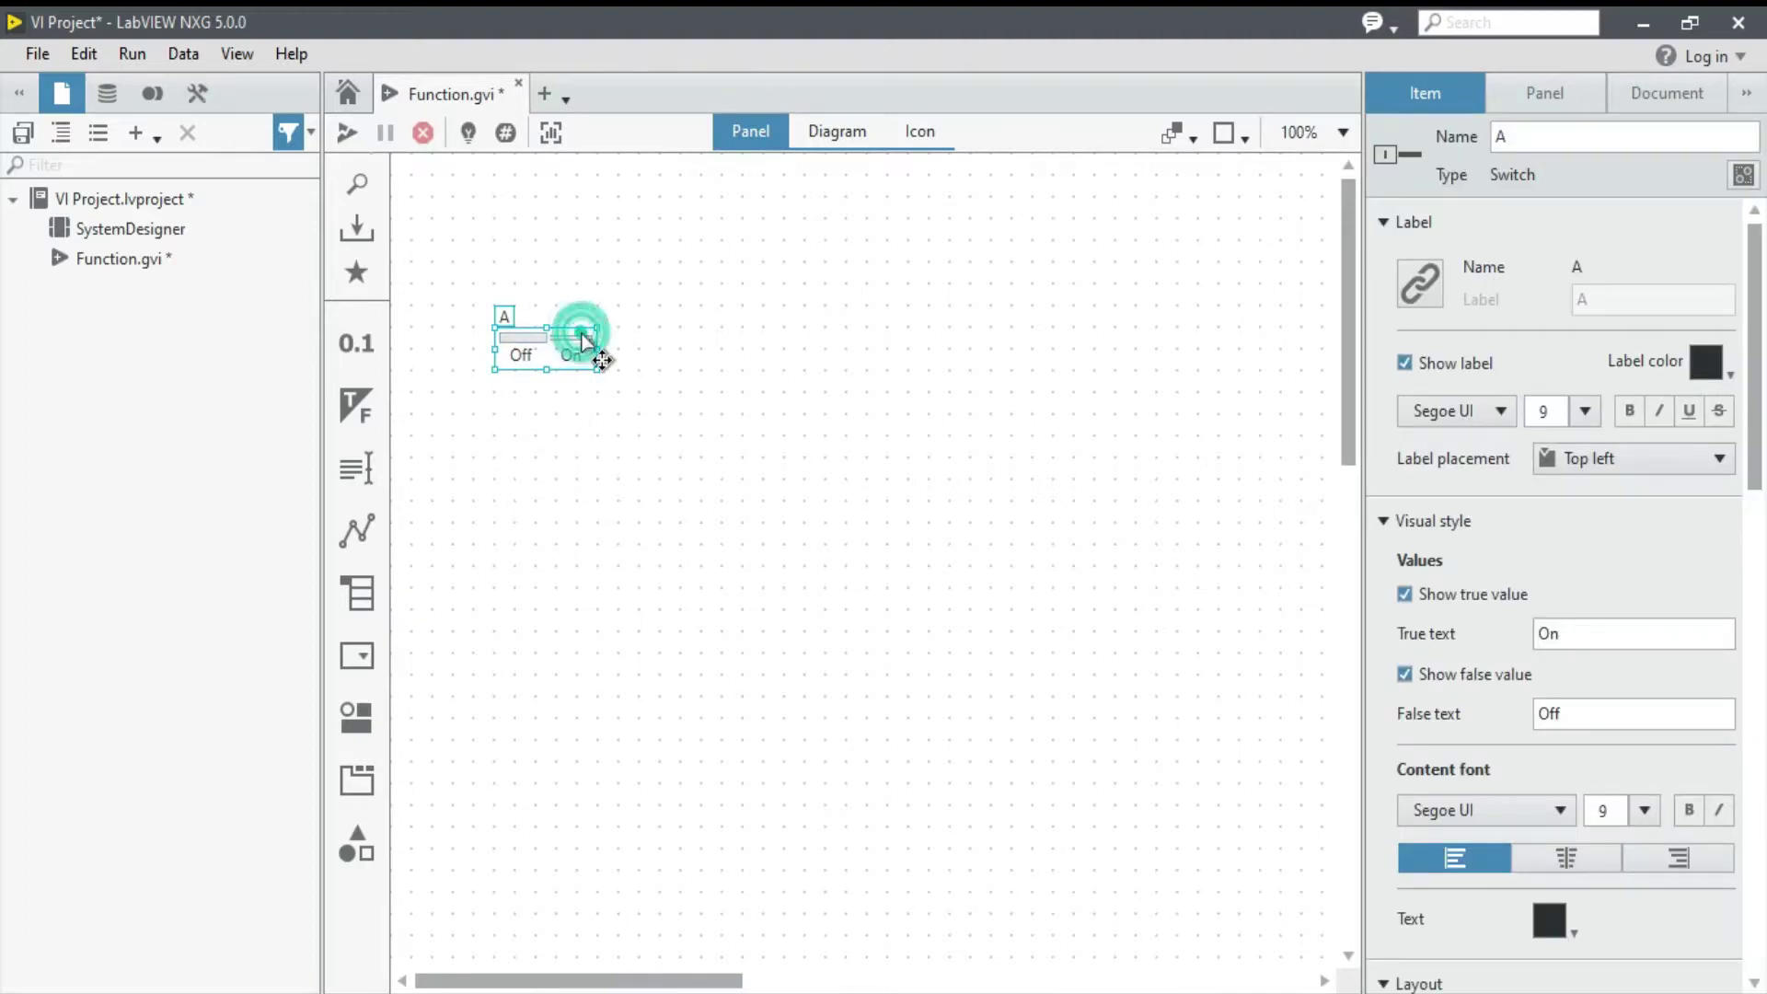
left_click_drag(582, 334, 576, 442)
type("B")
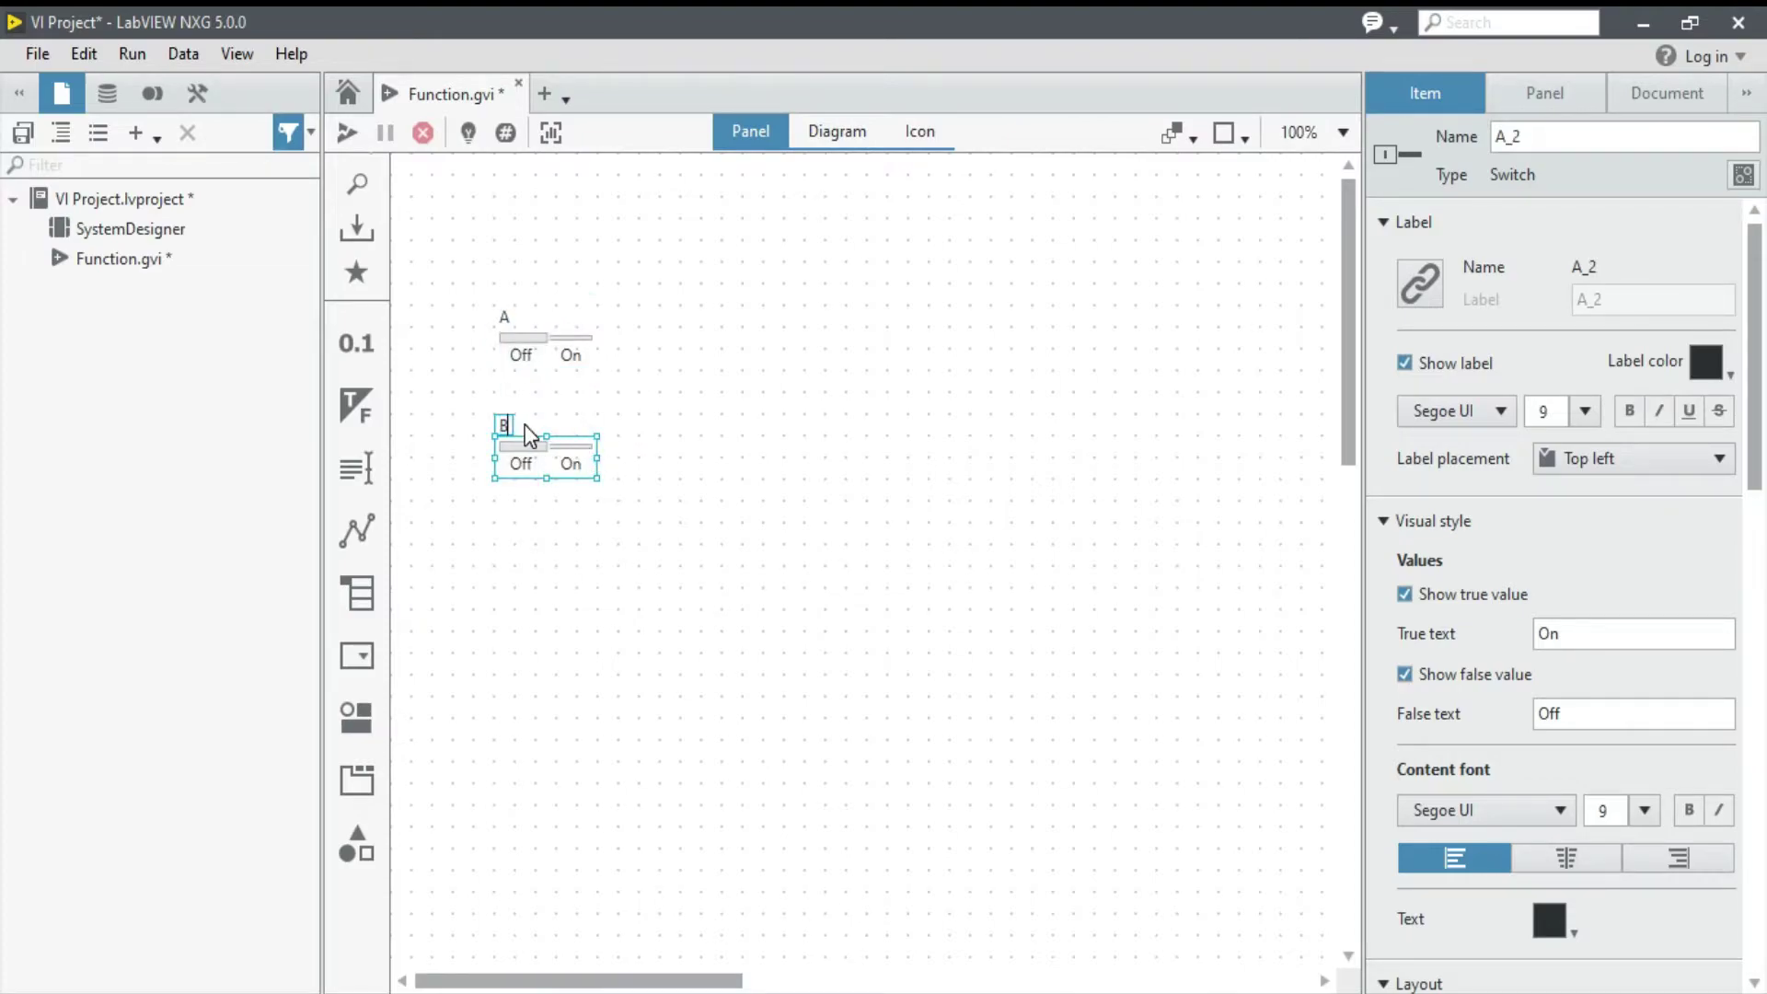
left_click(871, 375)
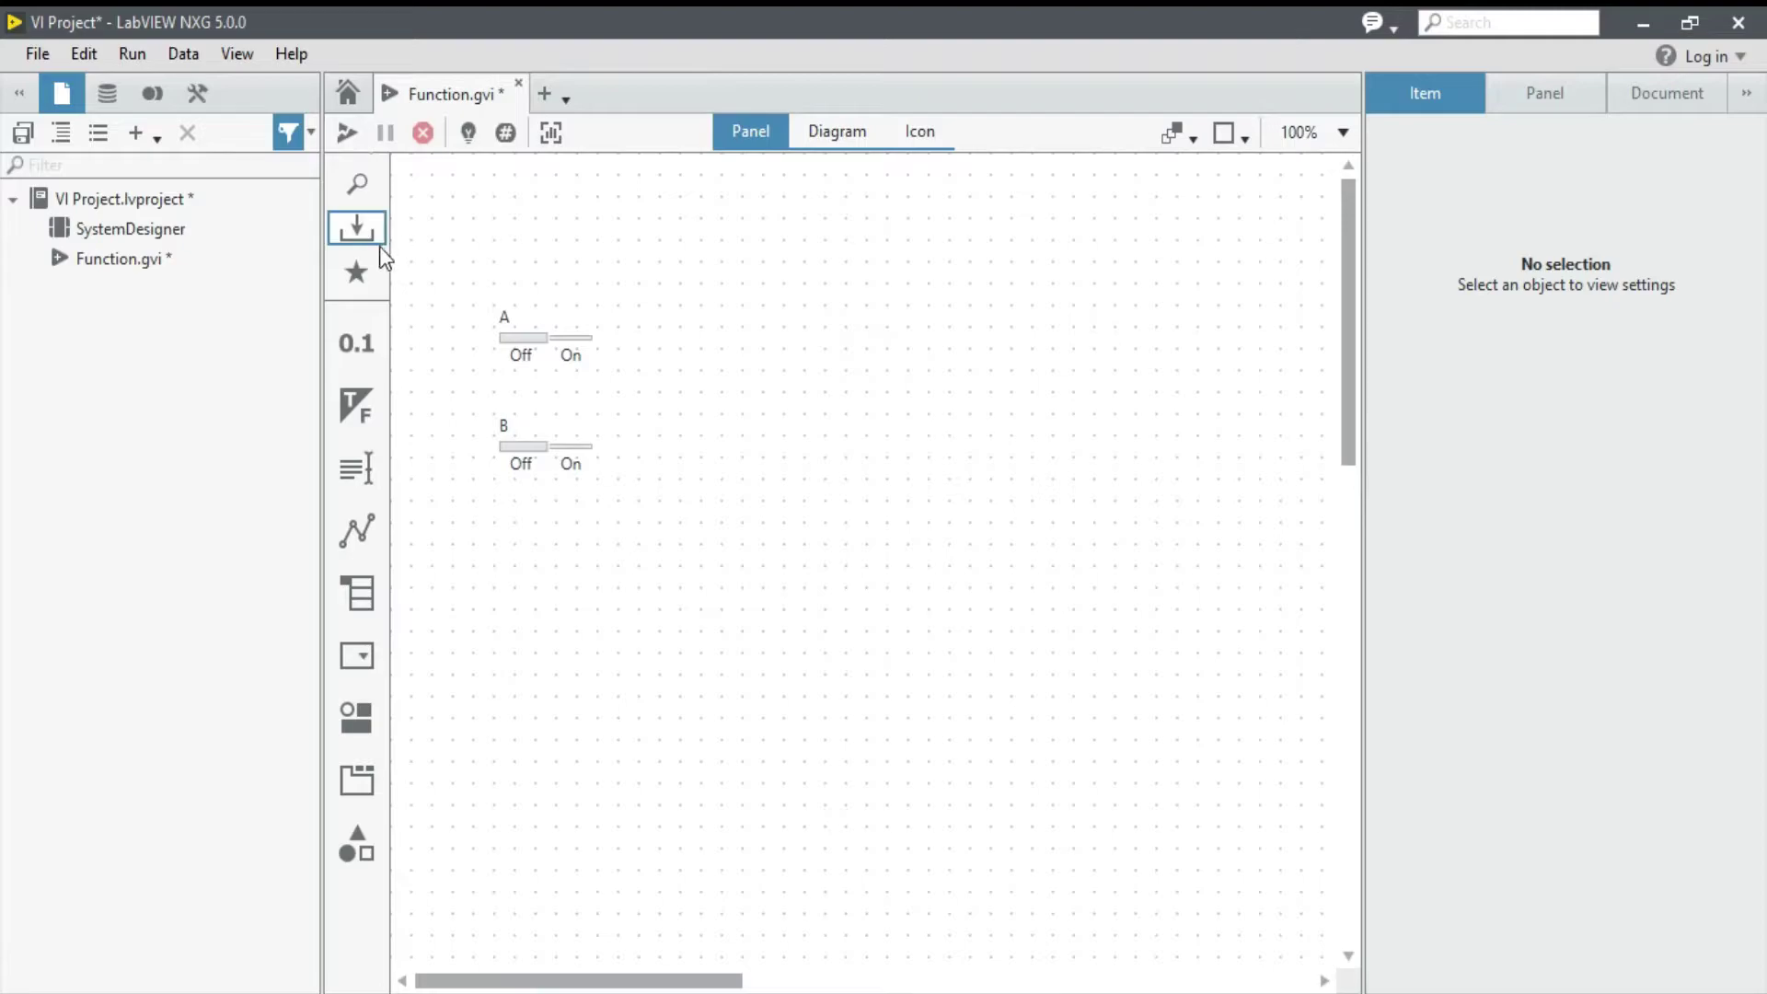
left_click(357, 402)
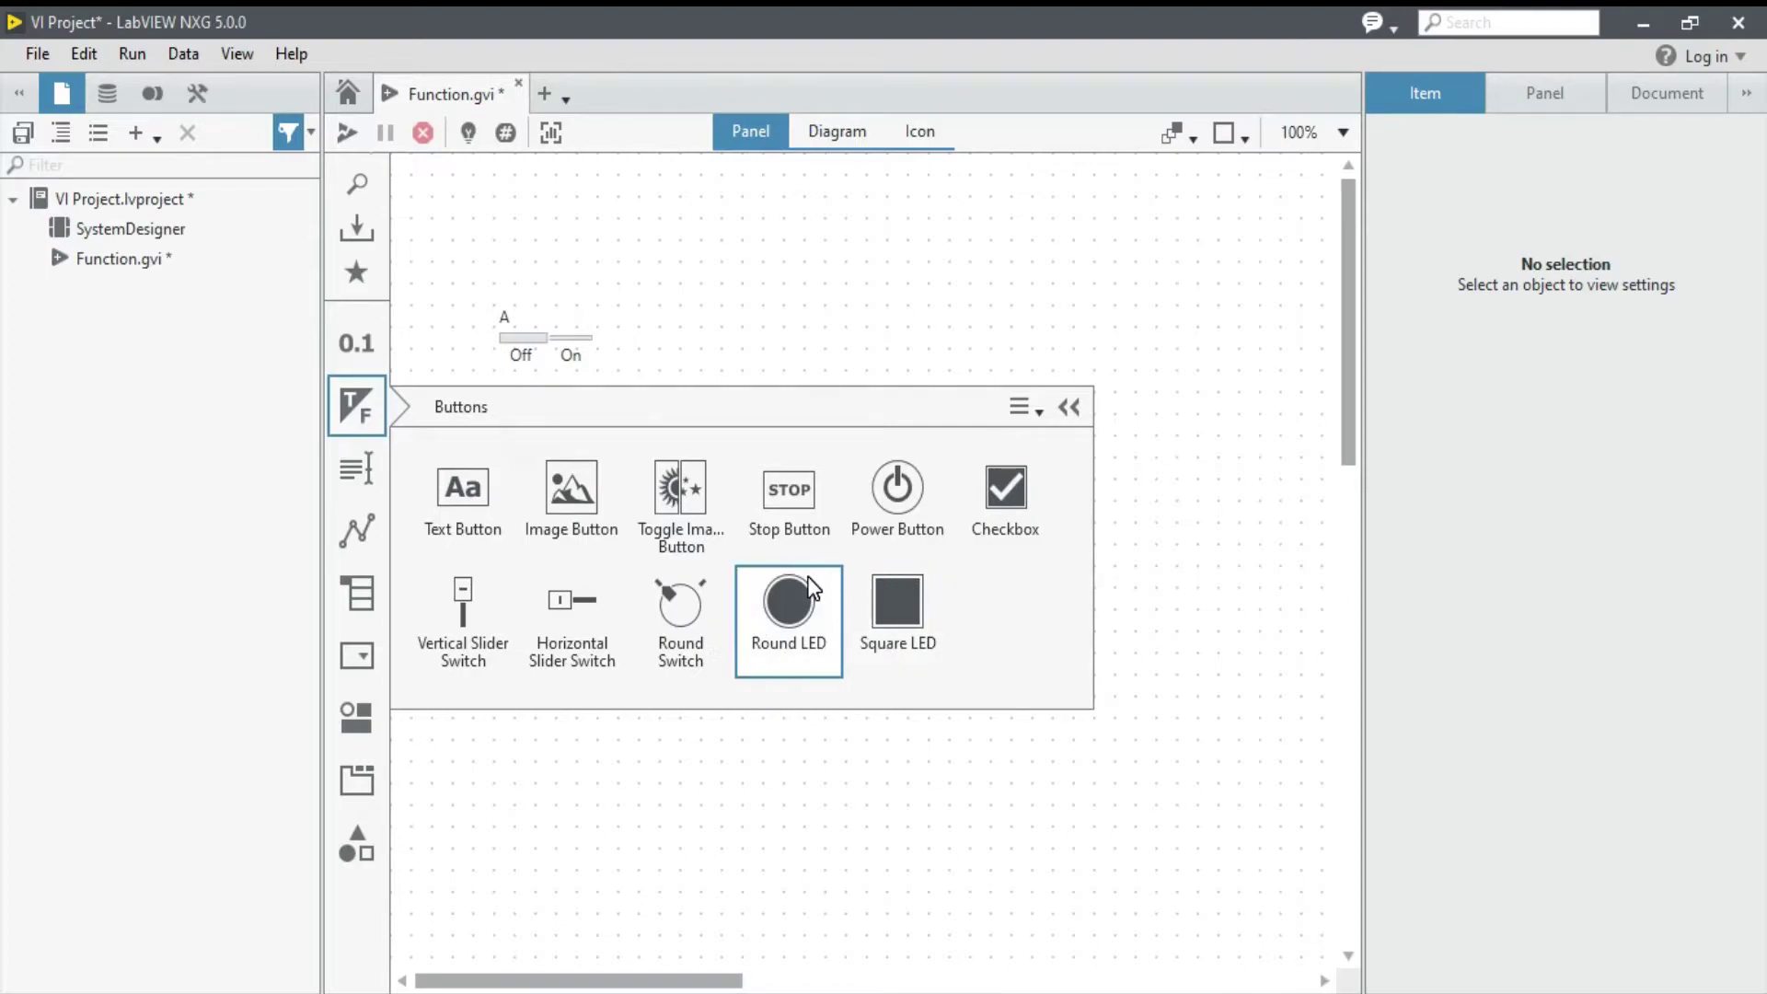
Step: Place a square LED right of the switches and label it Output
left_click(893, 591)
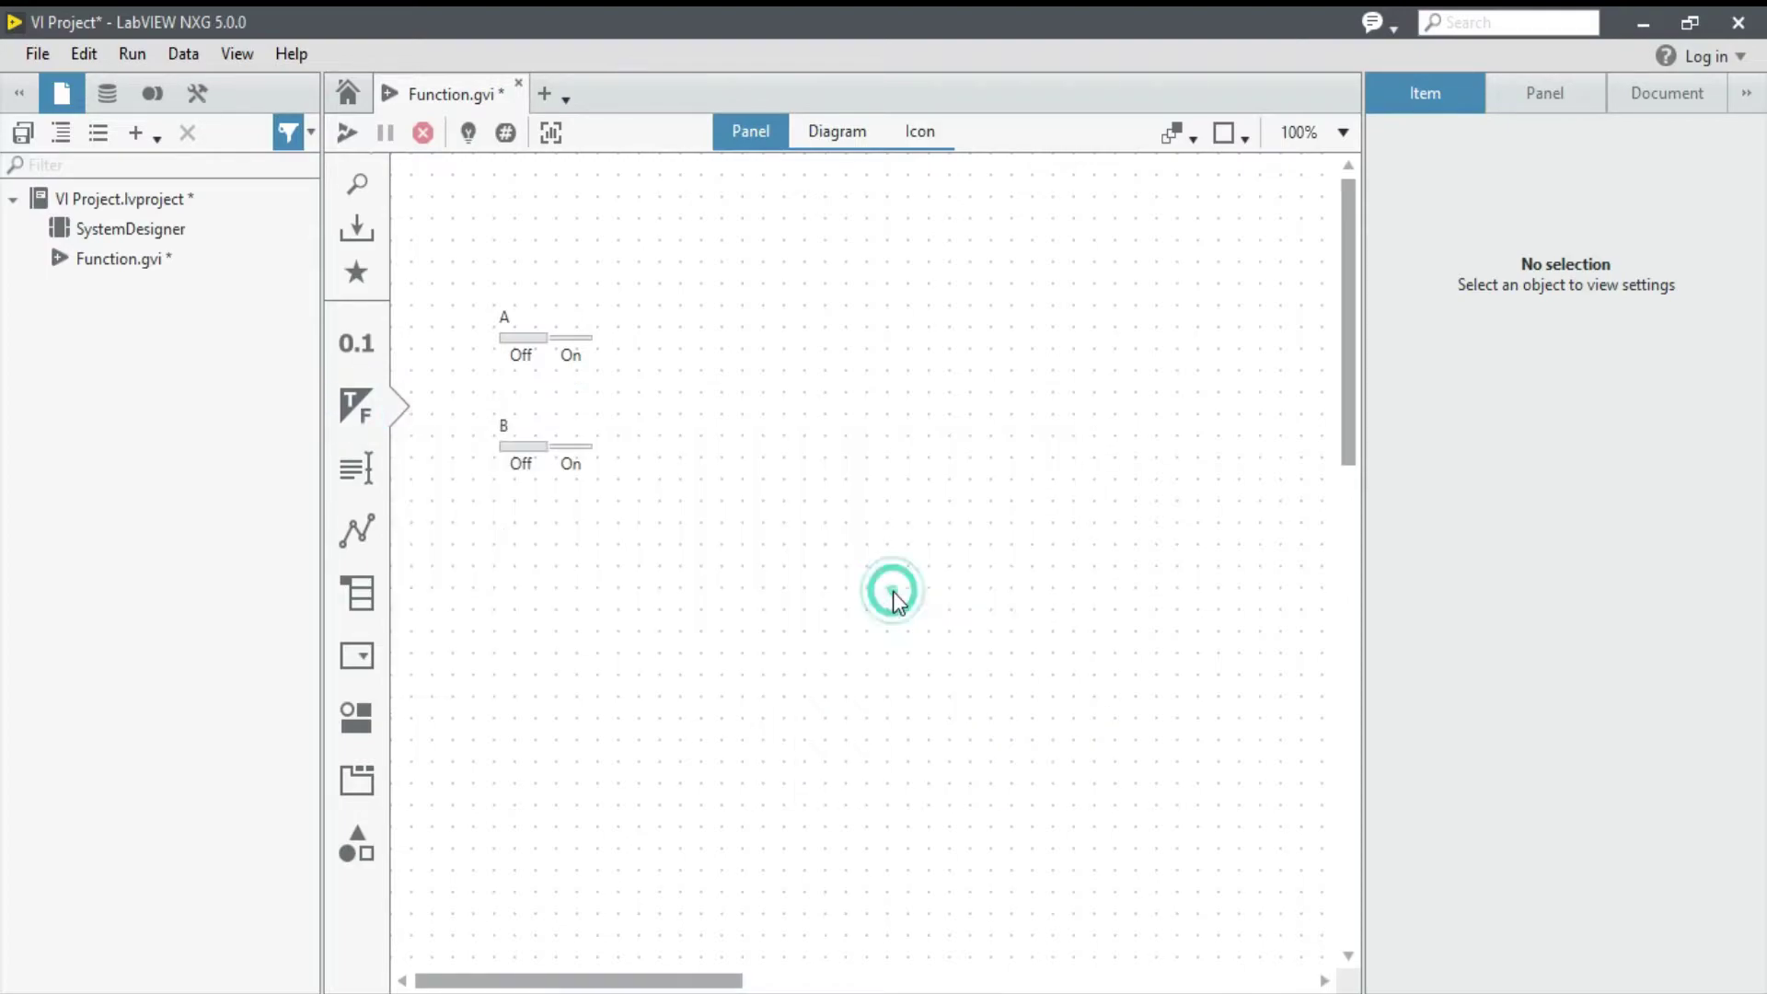
left_click(919, 396)
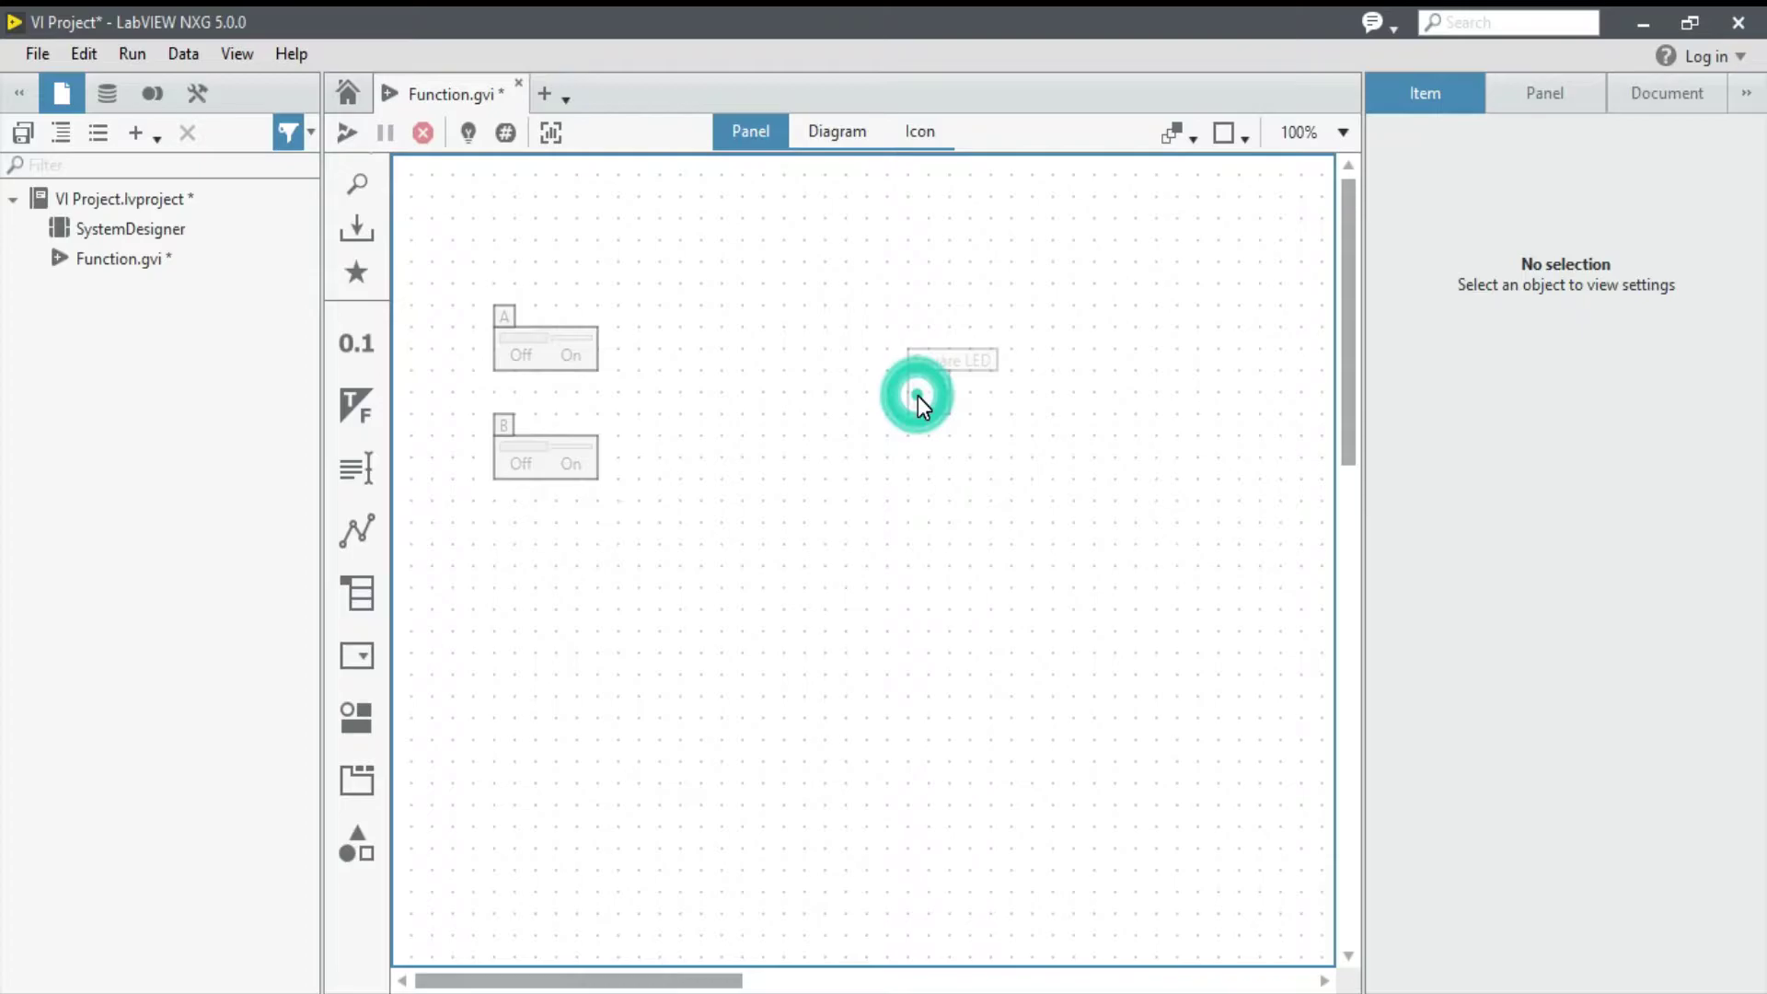
type("Output")
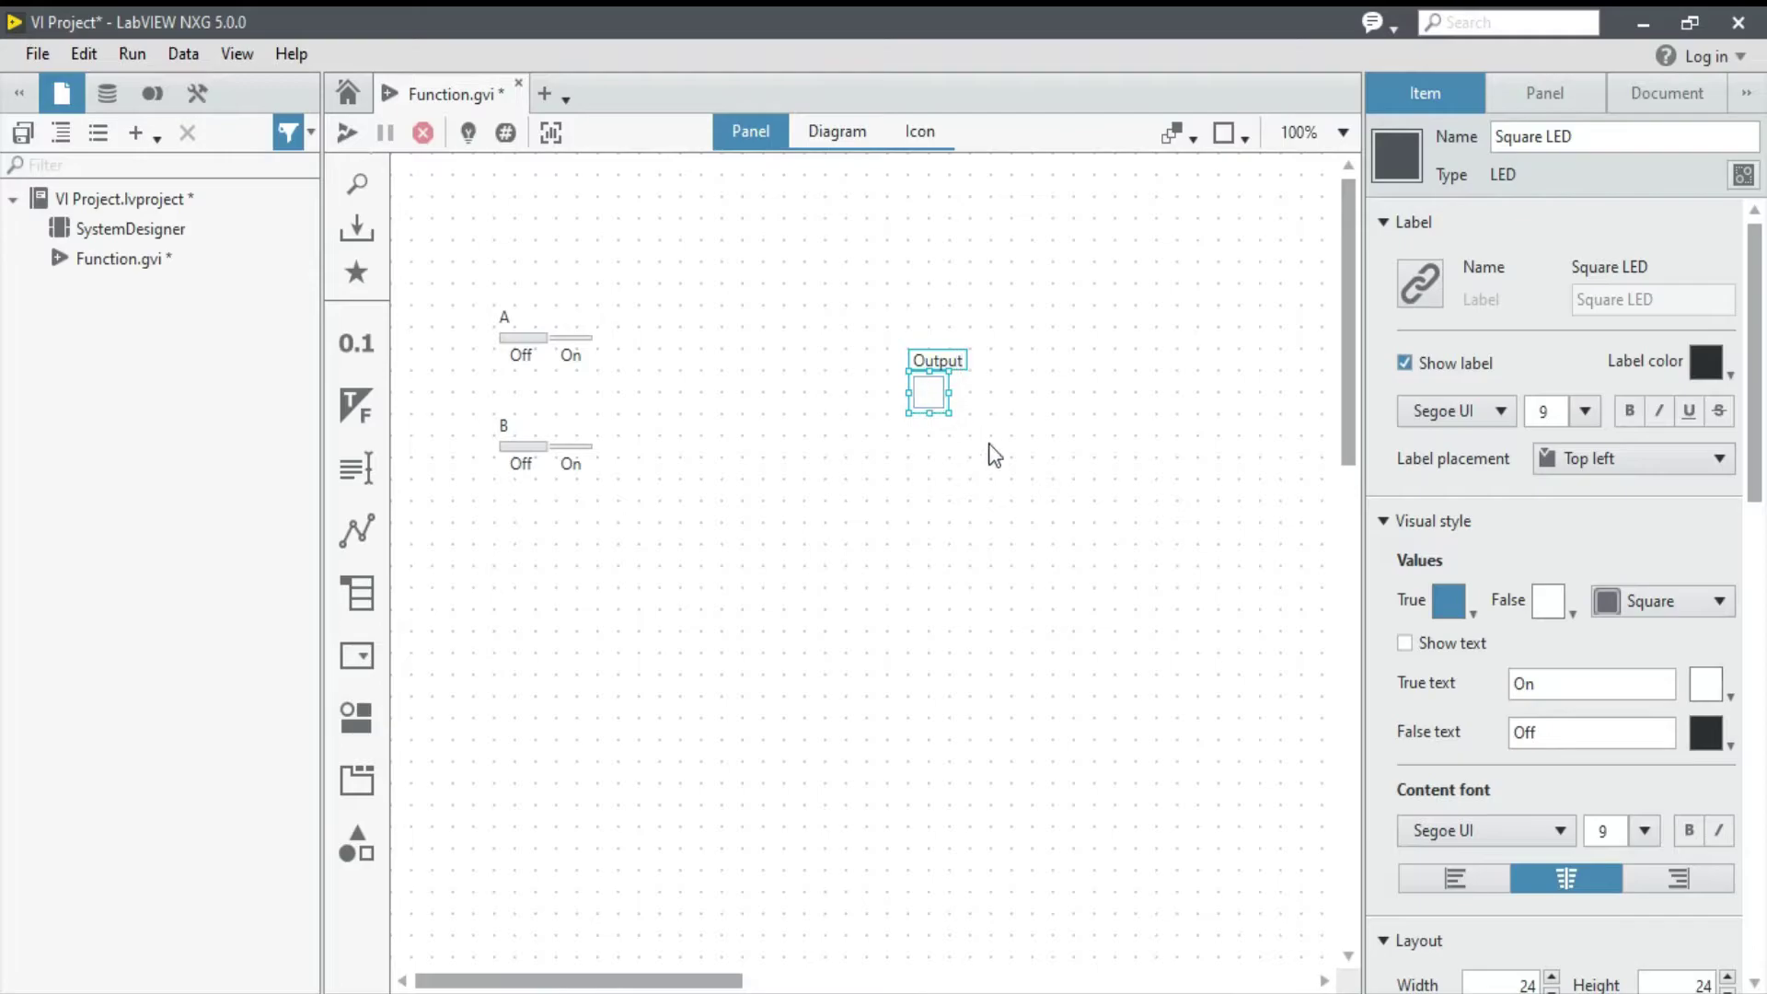
left_click(947, 415)
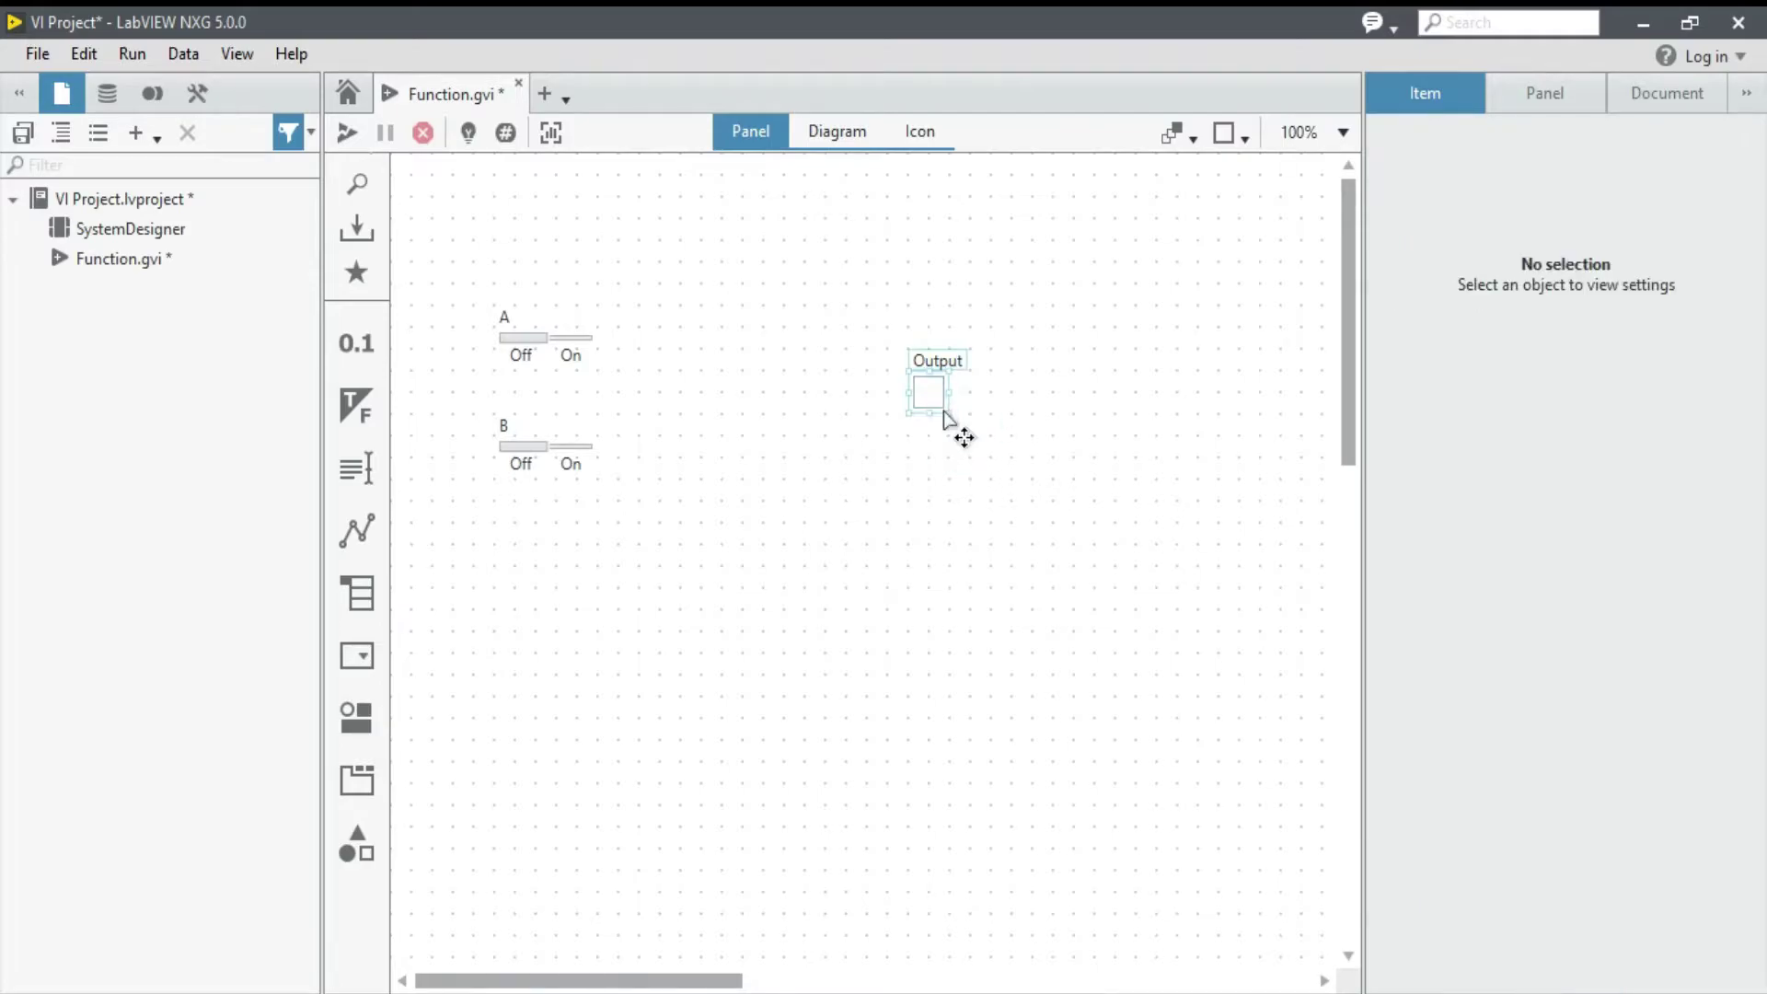
Step: Enlarge the Output LED, set it True, and nudge it up and left
left_click_drag(944, 410, 1059, 487)
left_click(1000, 433)
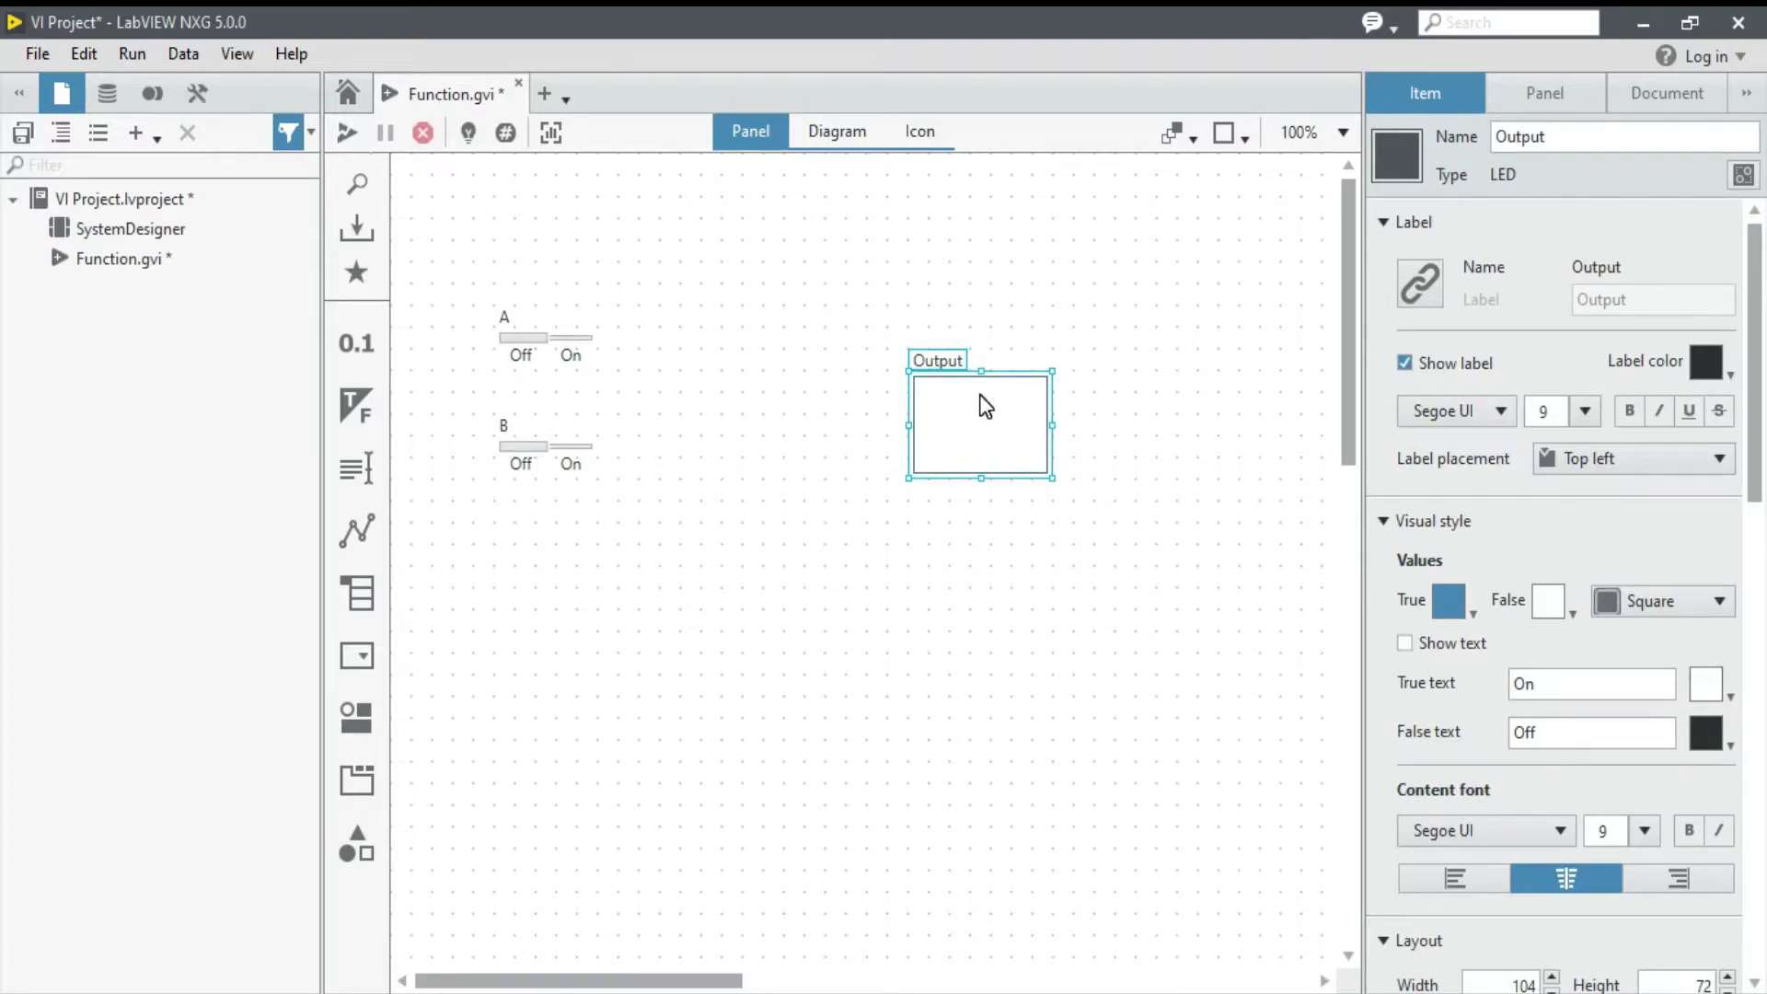
left_click(978, 397)
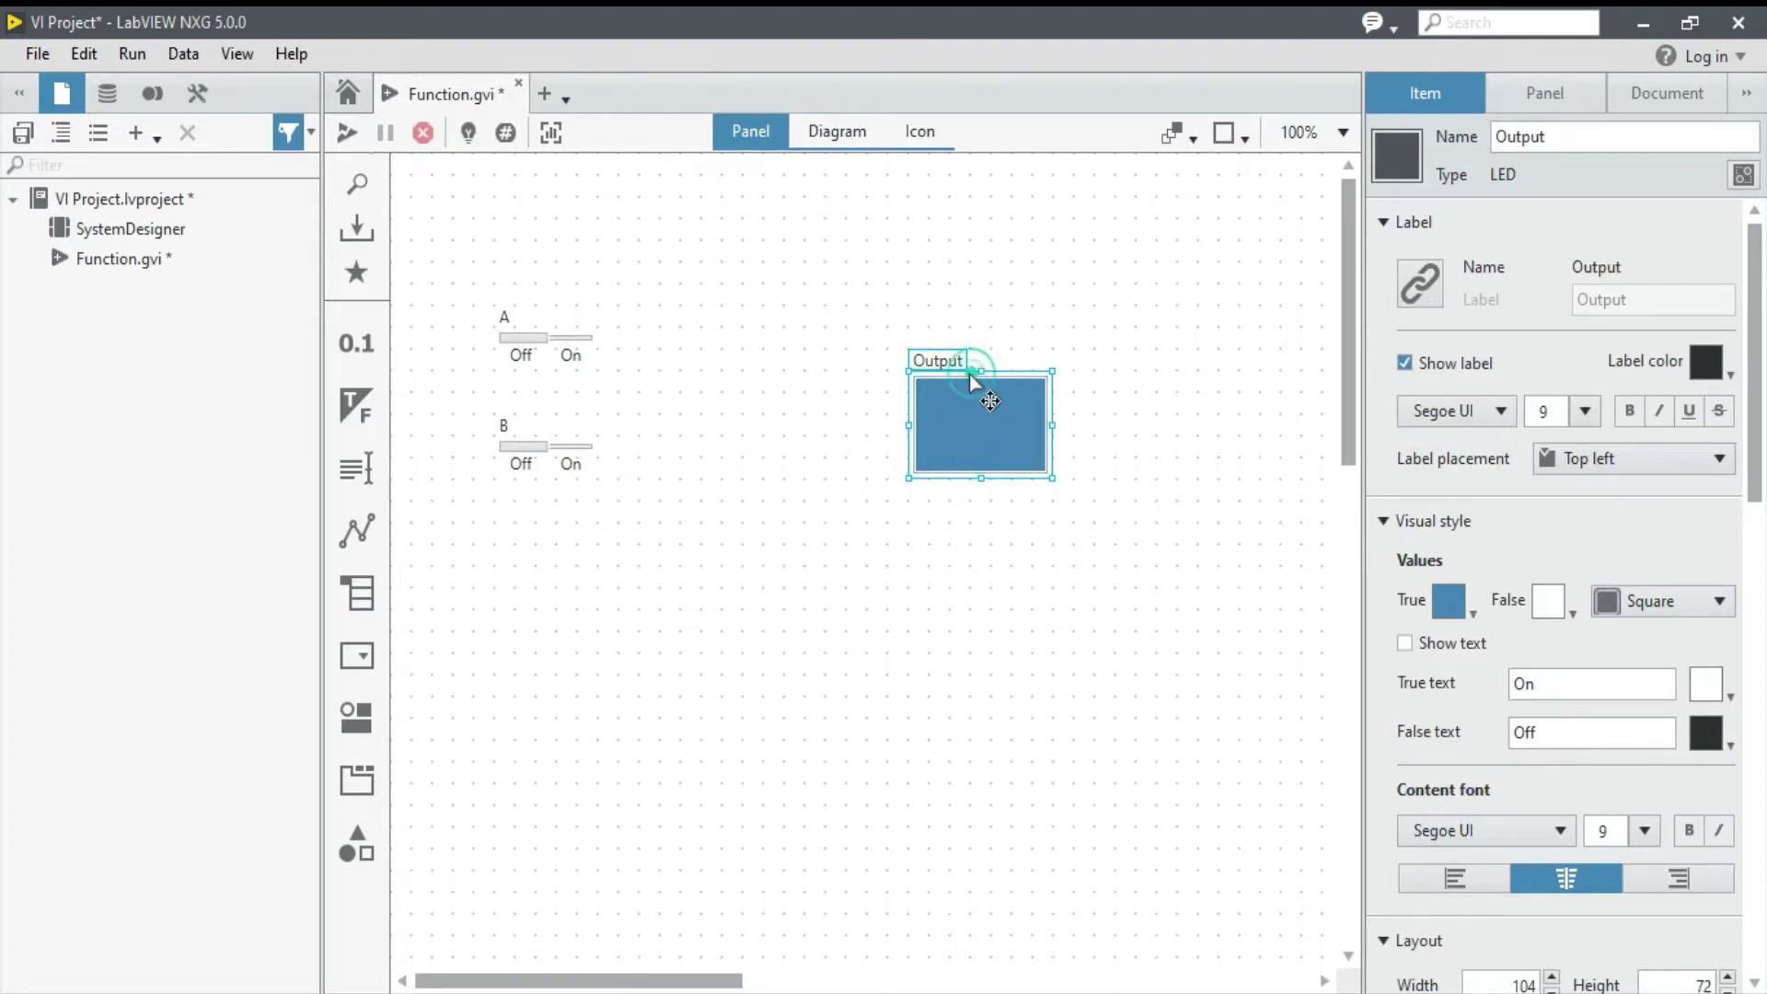
left_click_drag(972, 380, 946, 354)
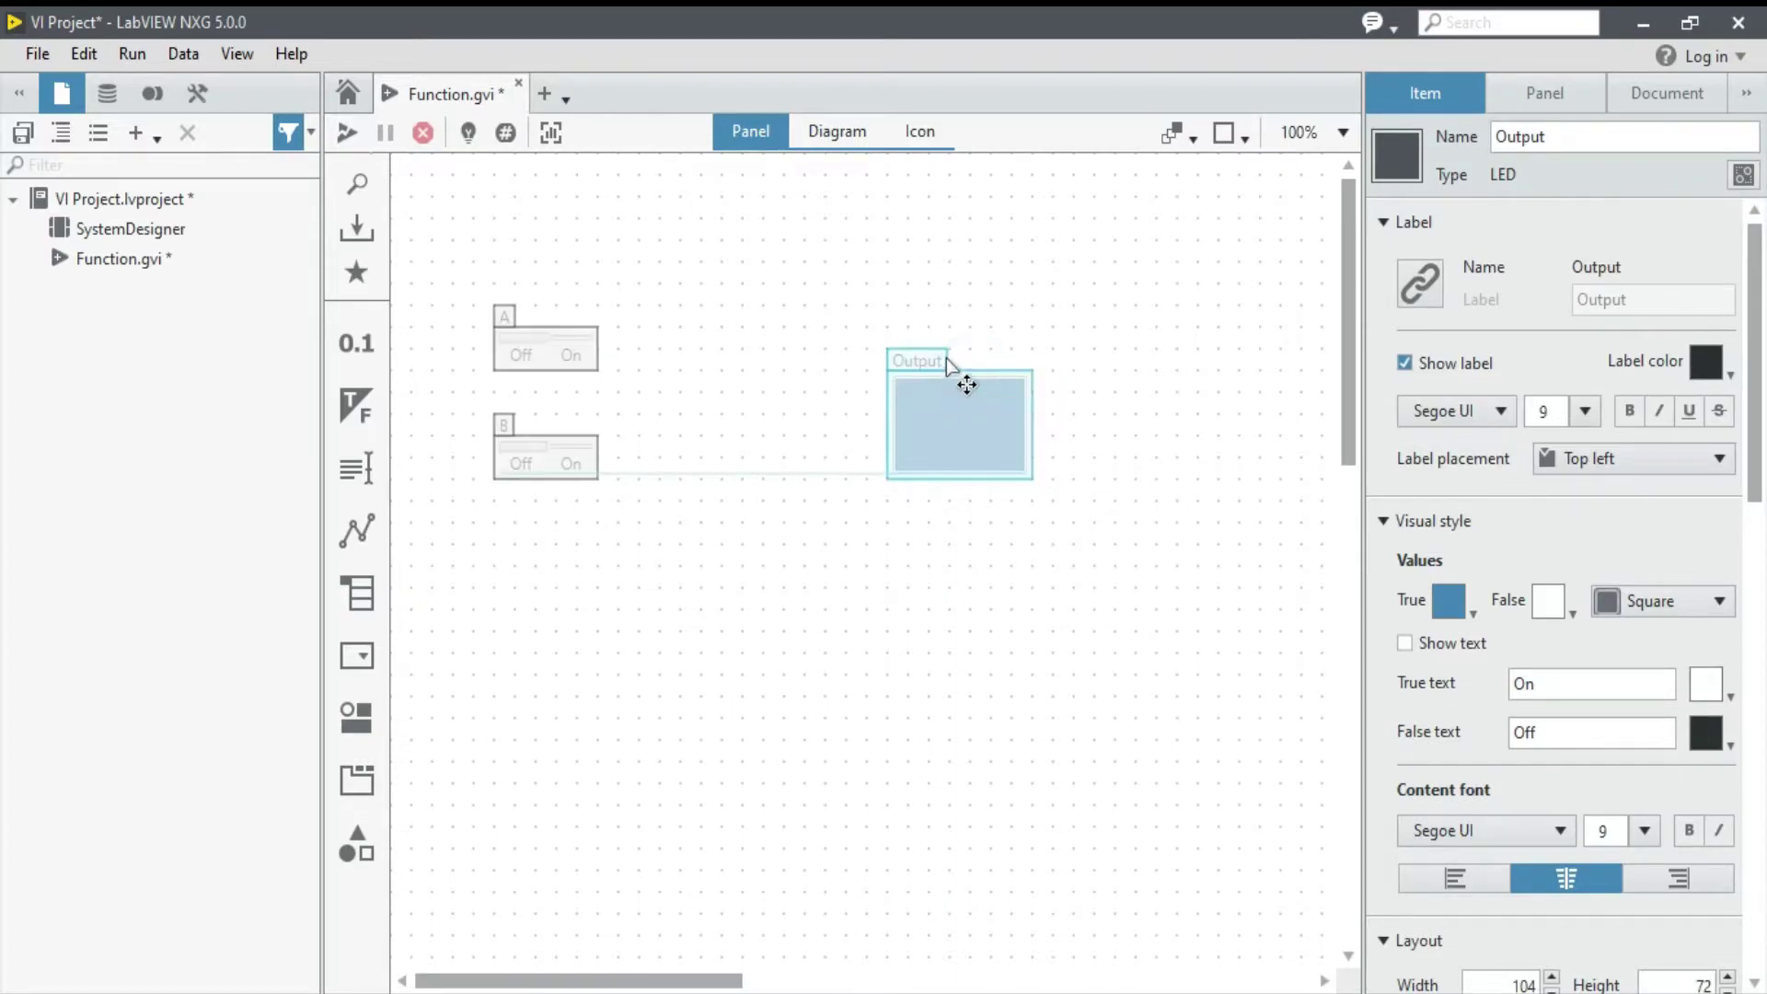
left_click(1054, 332)
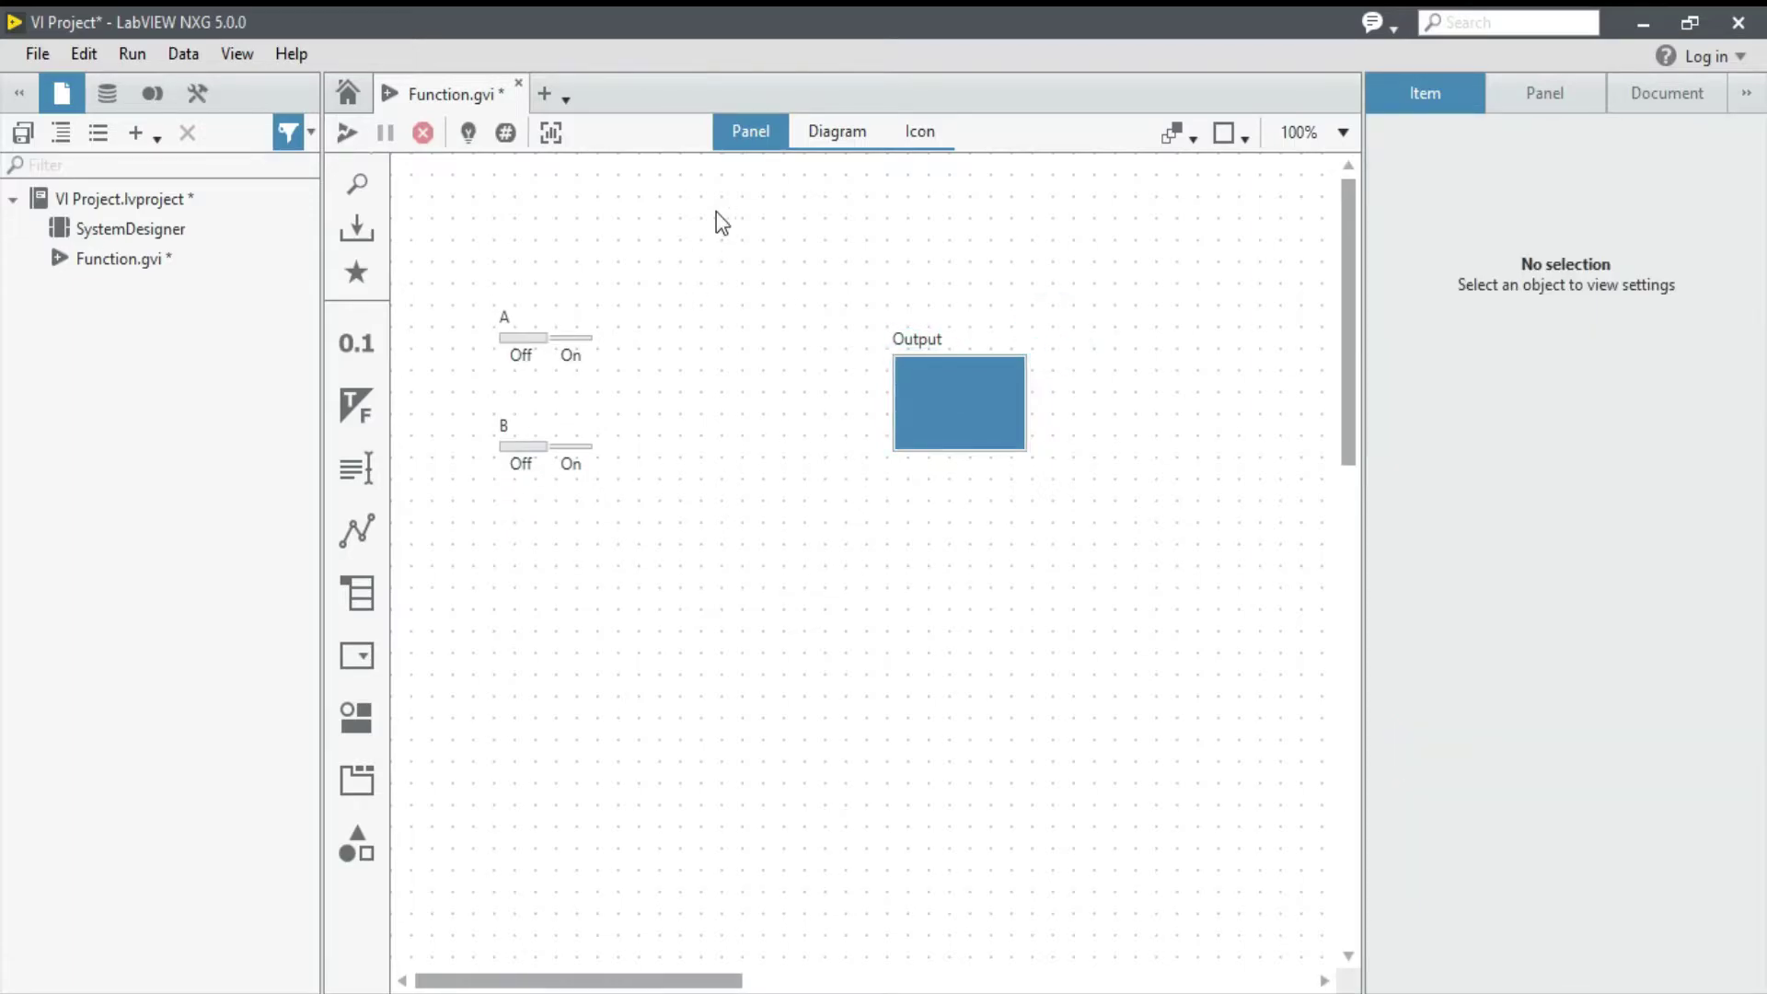
left_click(844, 135)
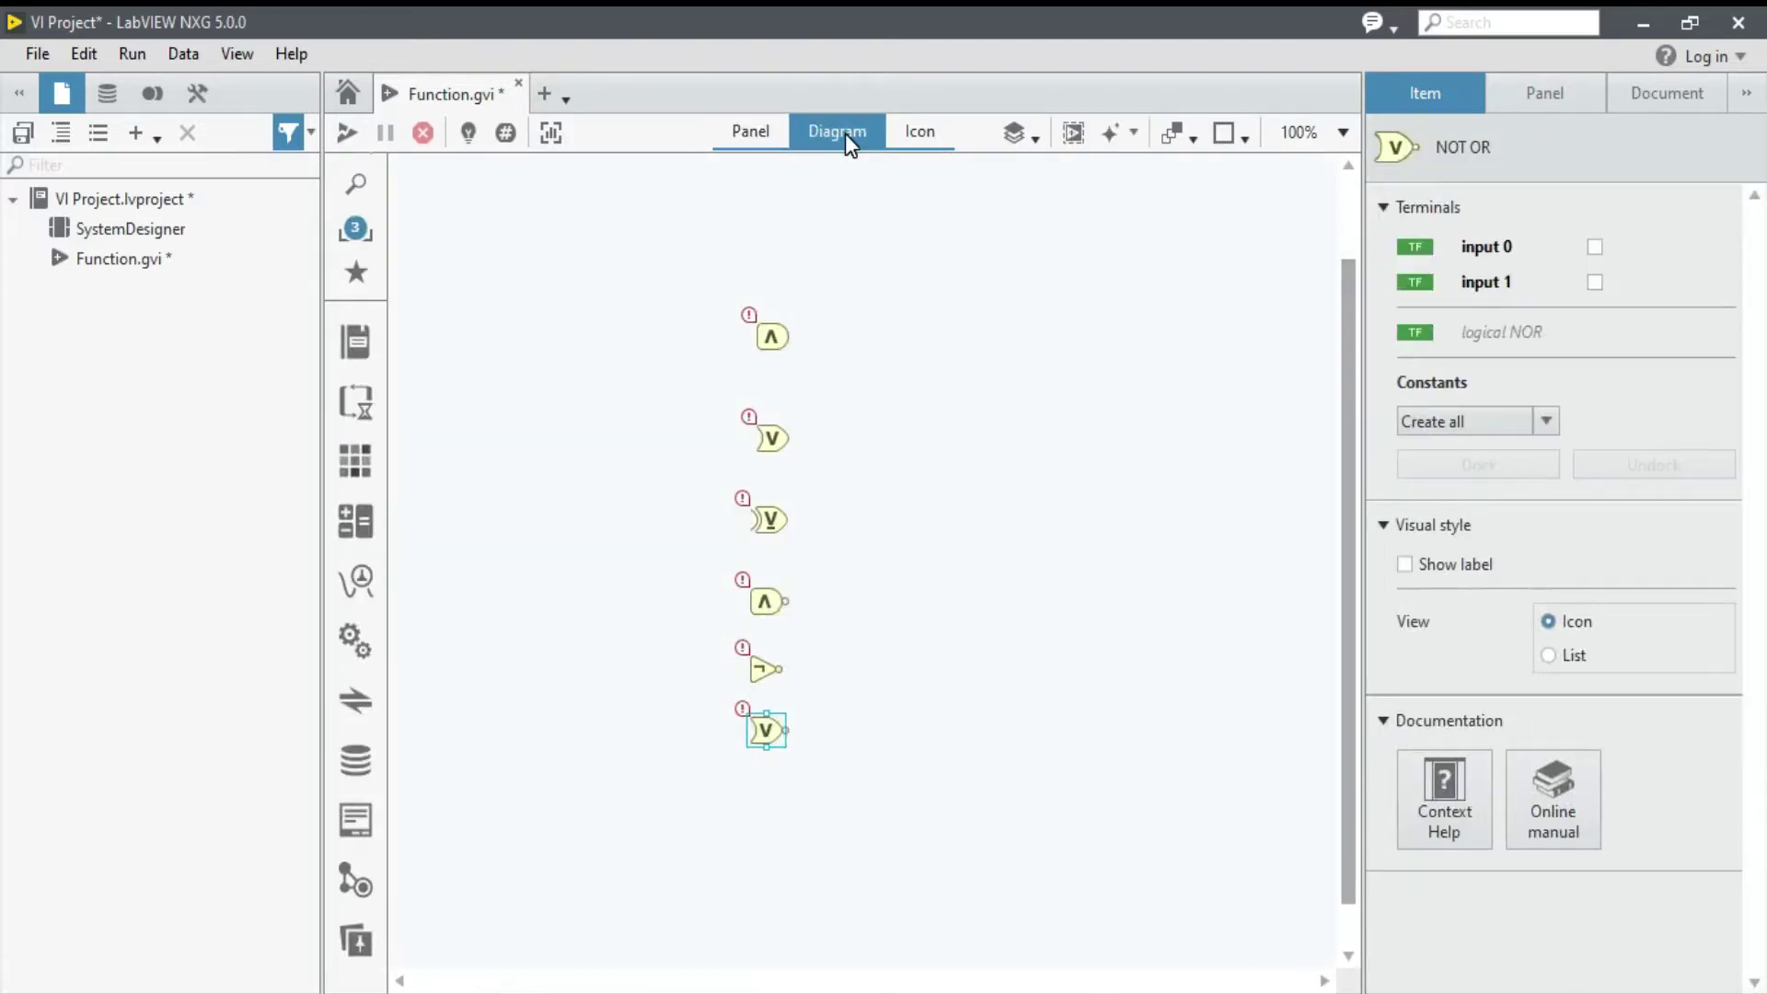
Step: Drag terminals A and B to the diagram's left and Output beside the first gate
left_click(357, 229)
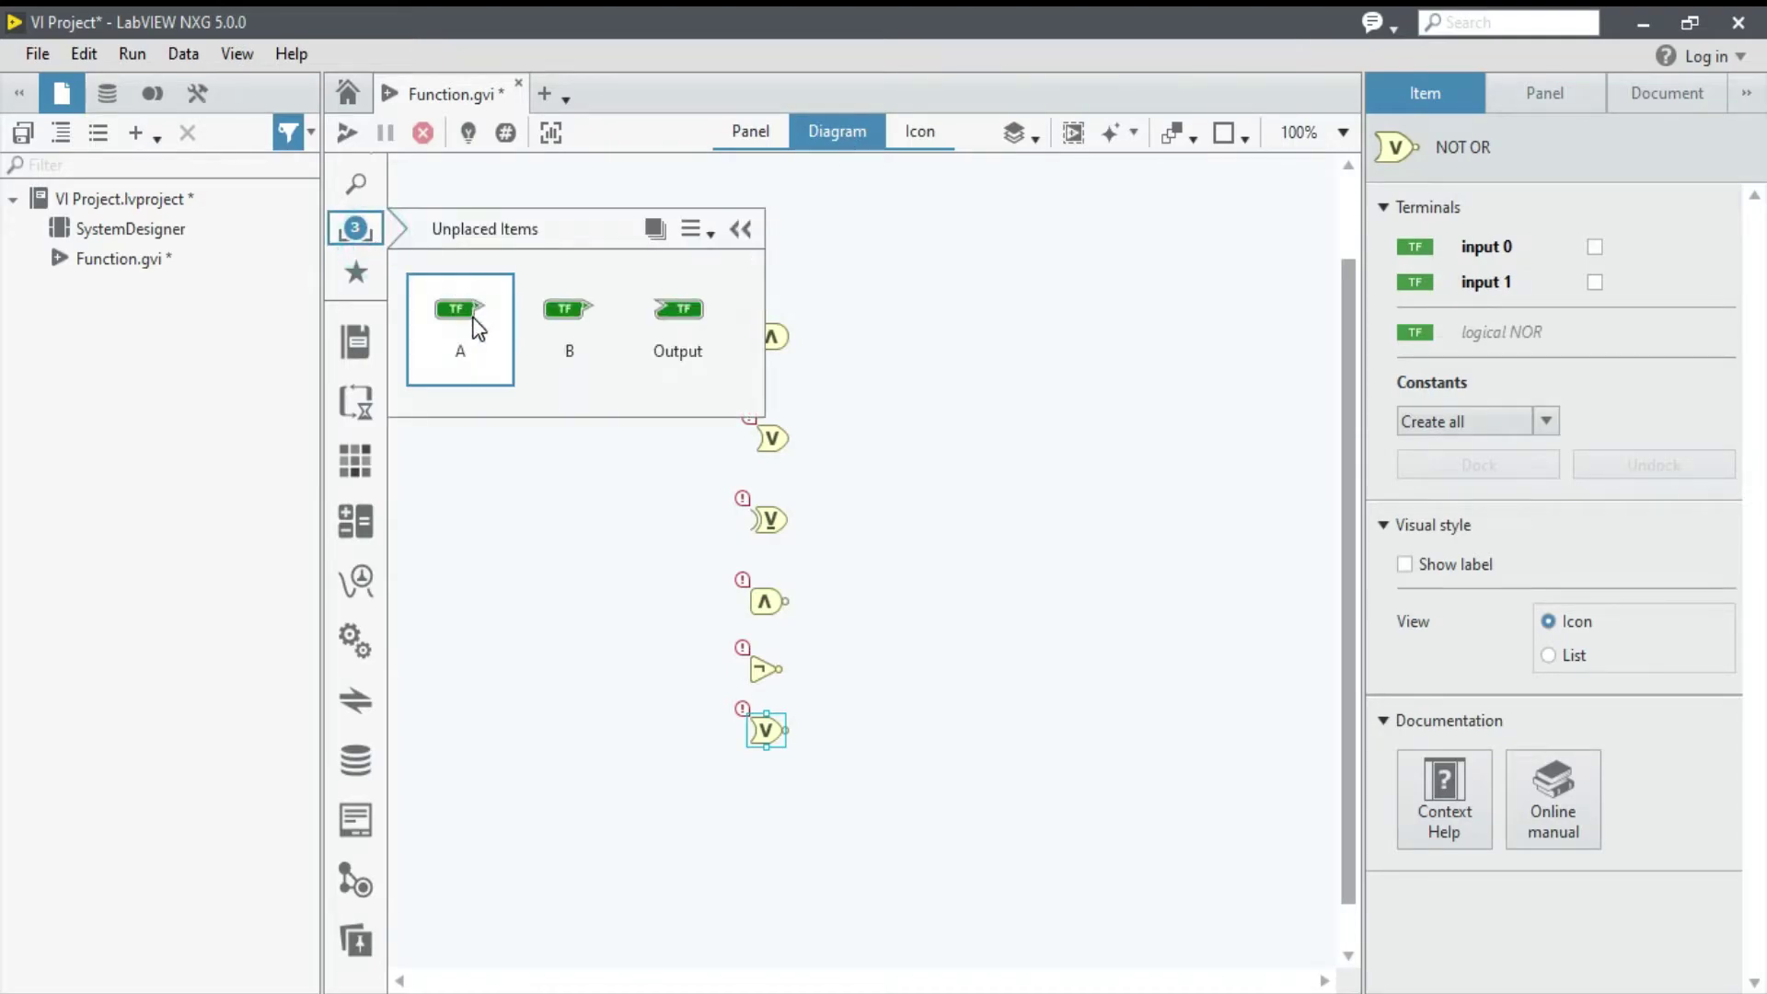
left_click_drag(469, 318, 474, 401)
left_click(366, 235)
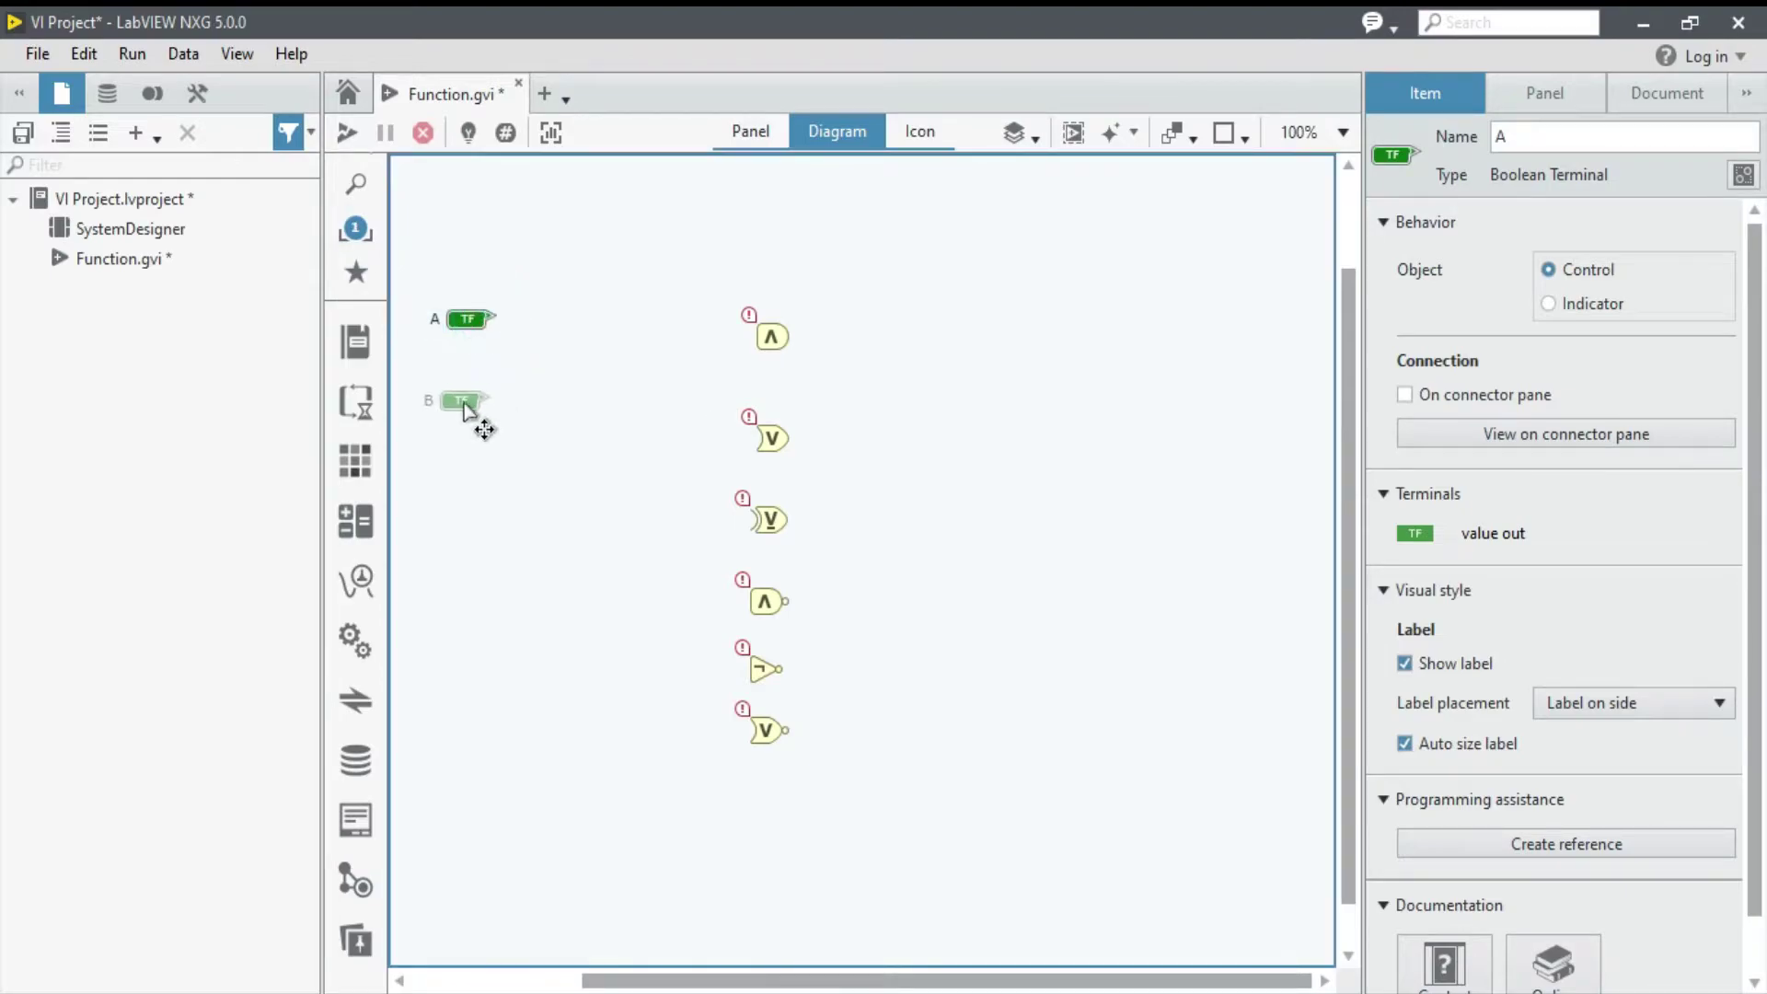
left_click_drag(473, 401, 473, 401)
left_click(355, 228)
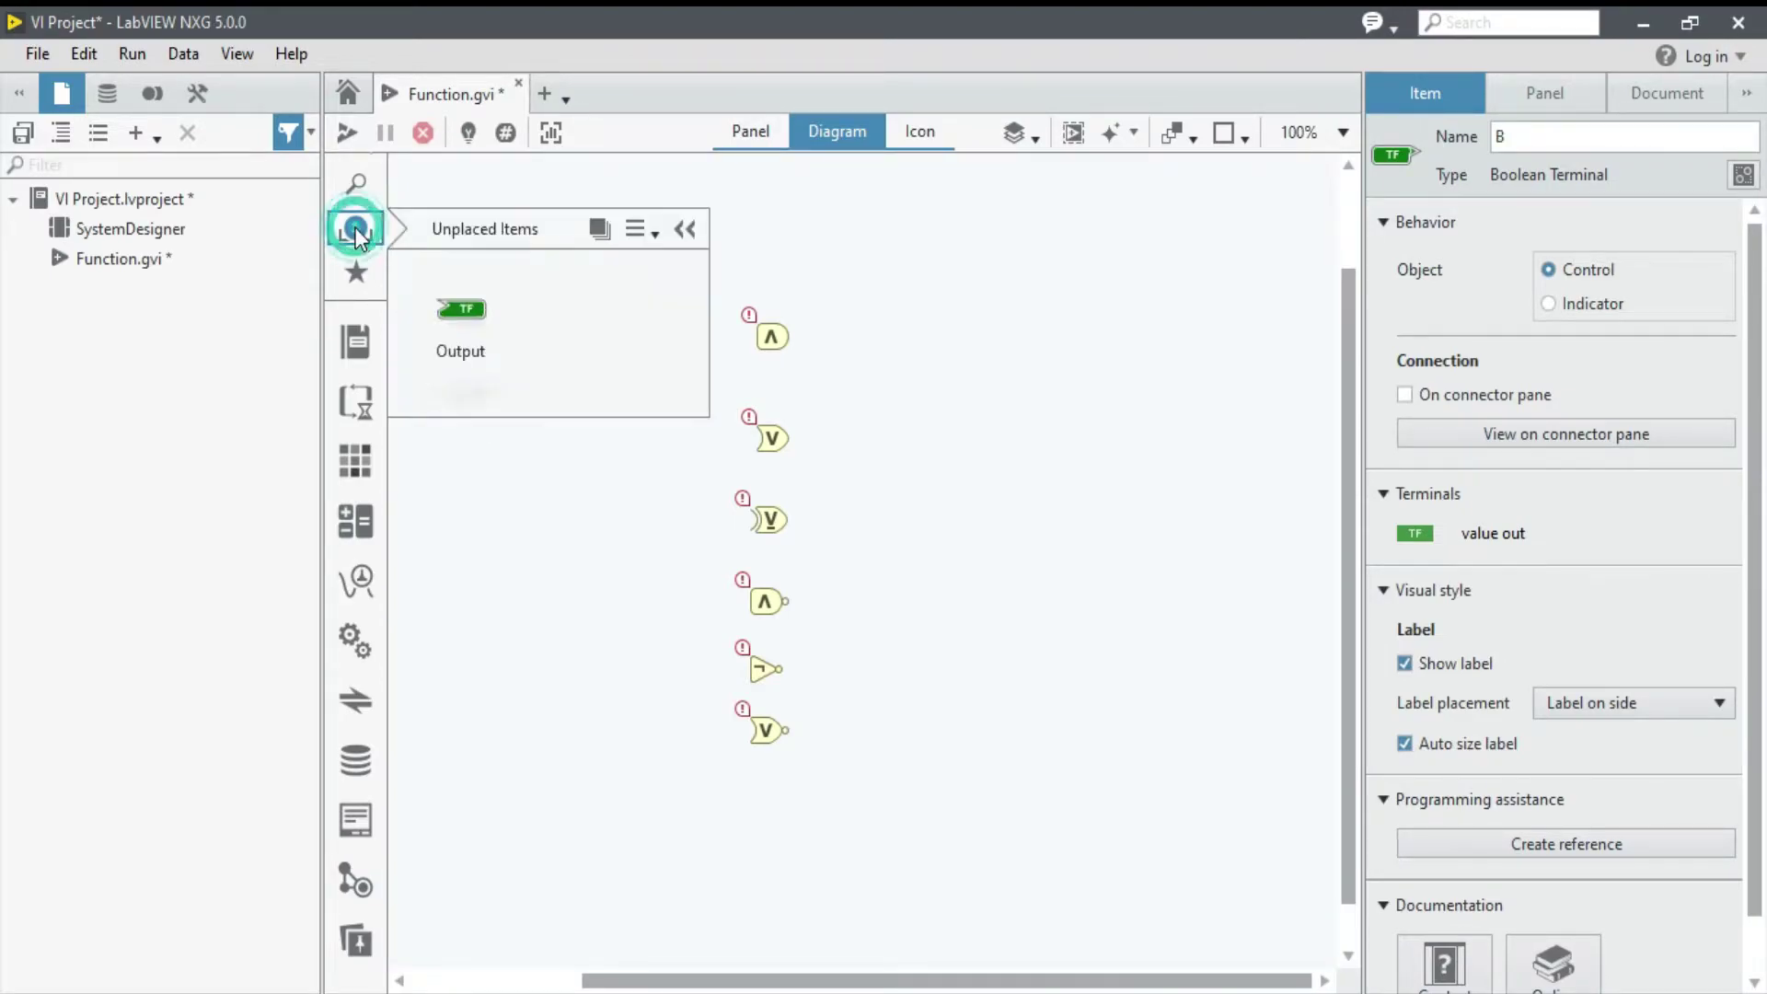
left_click_drag(477, 318, 1095, 372)
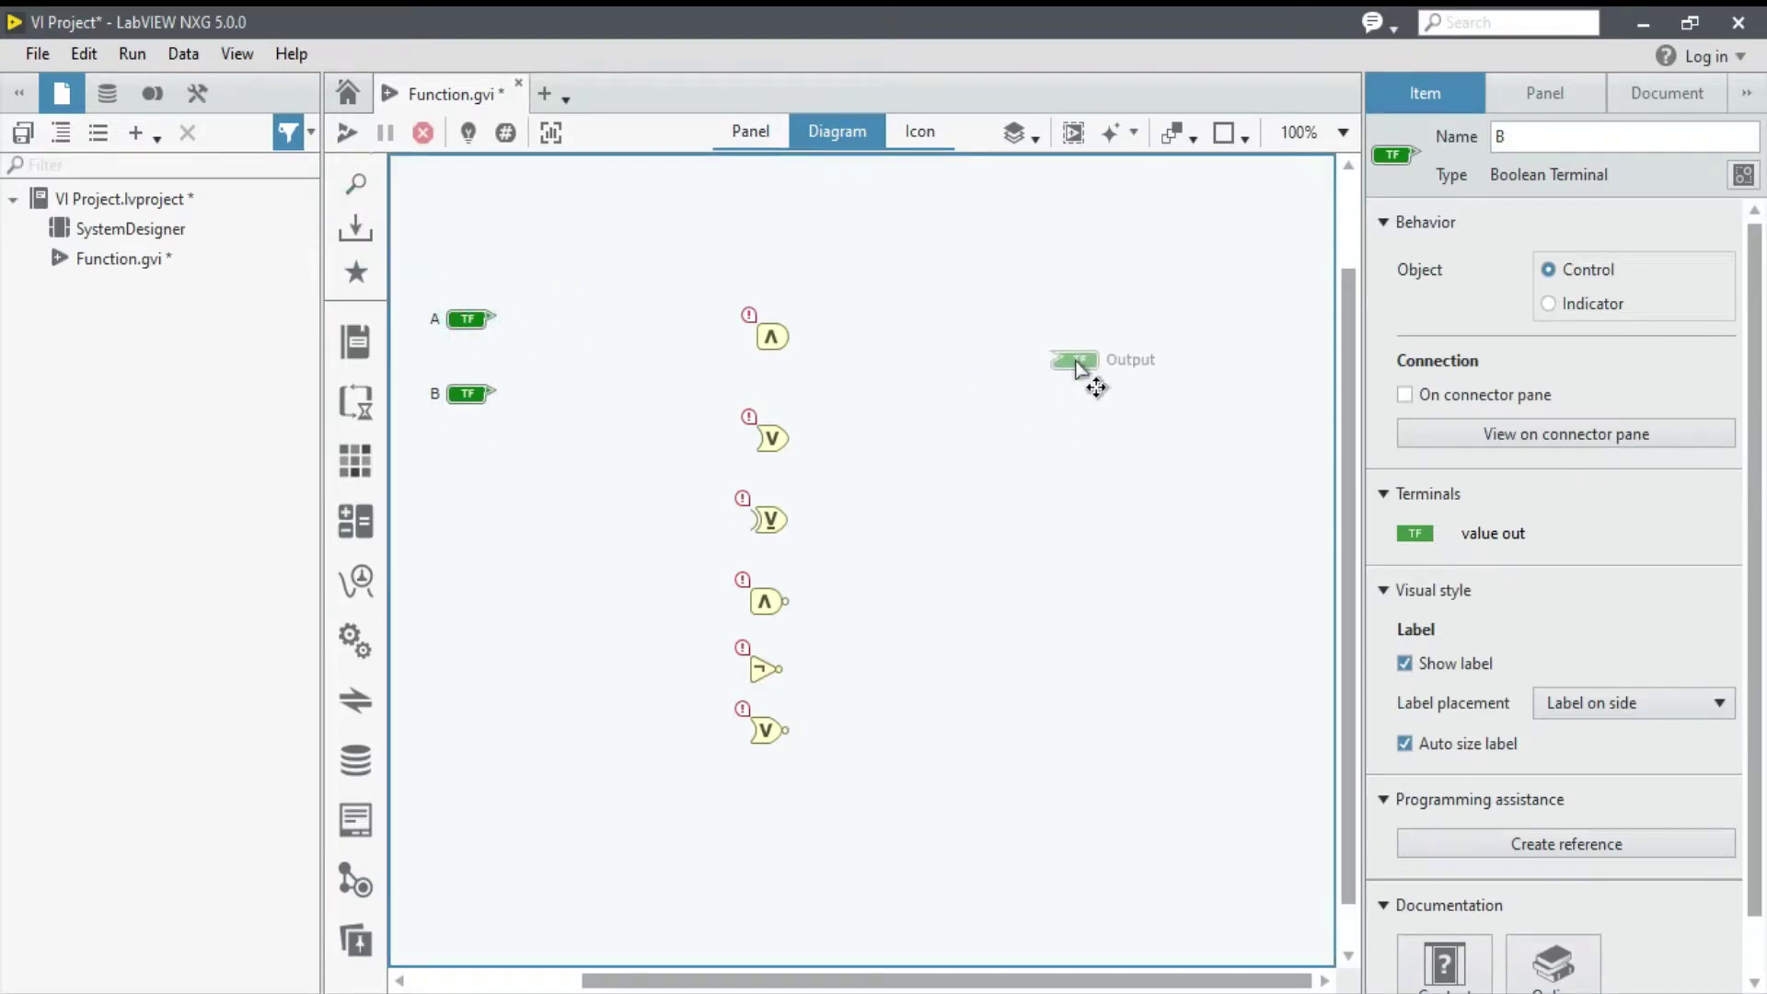
left_click_drag(1093, 373, 1090, 376)
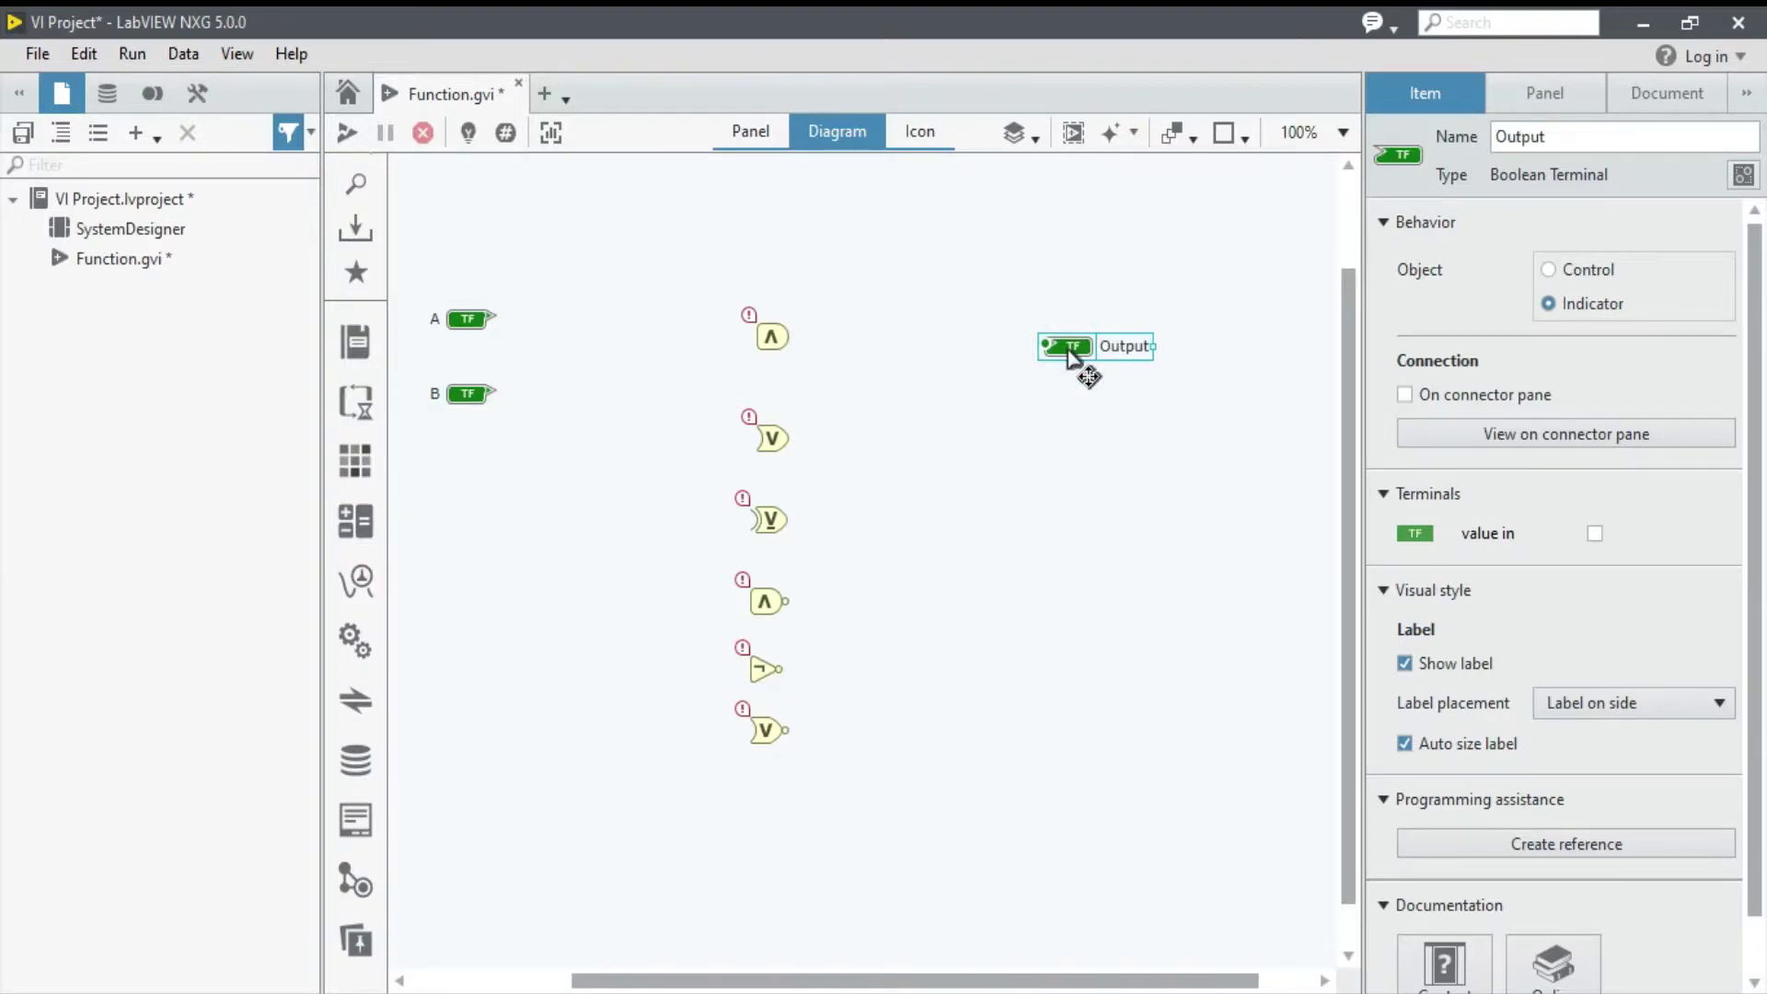
Step: Rename the Output terminal to And and Ctrl+drag copies such as And_2 beside the gates
double_click(1119, 347)
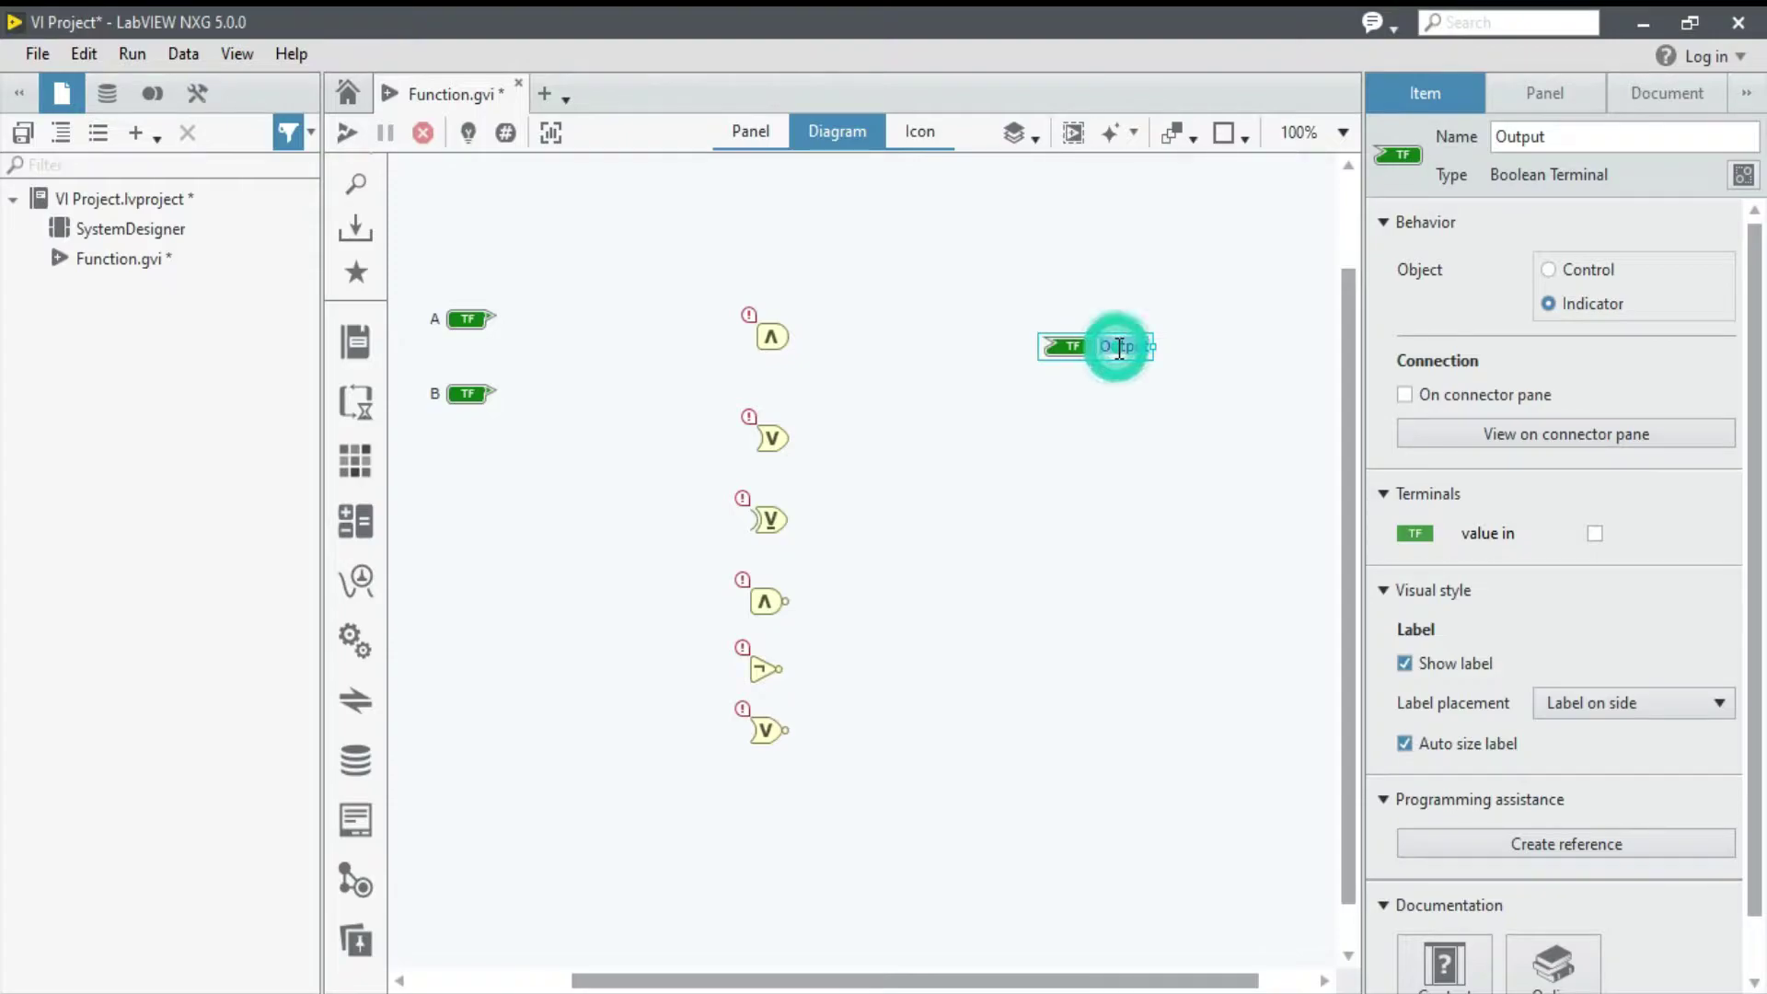
type("An")
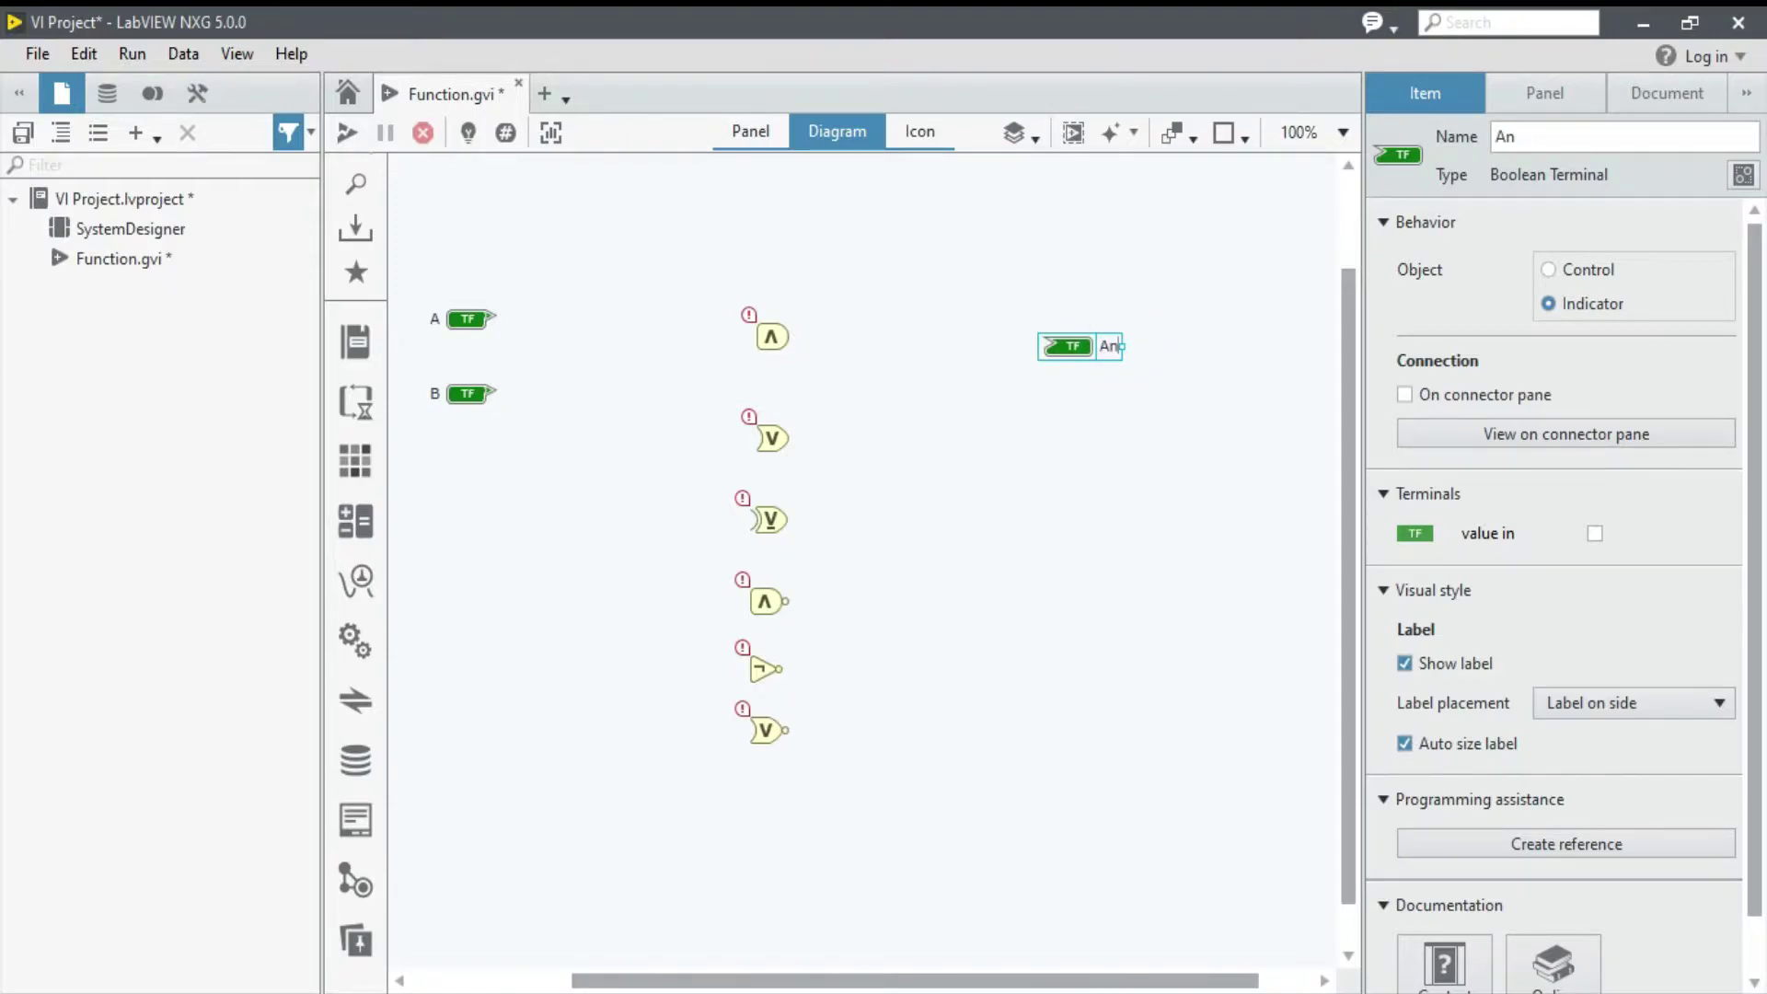
type("d")
left_click(1106, 439)
mouse_move(1053, 276)
left_mouse_down()
mouse_move(1137, 395)
mouse_move(1074, 449)
left_mouse_up()
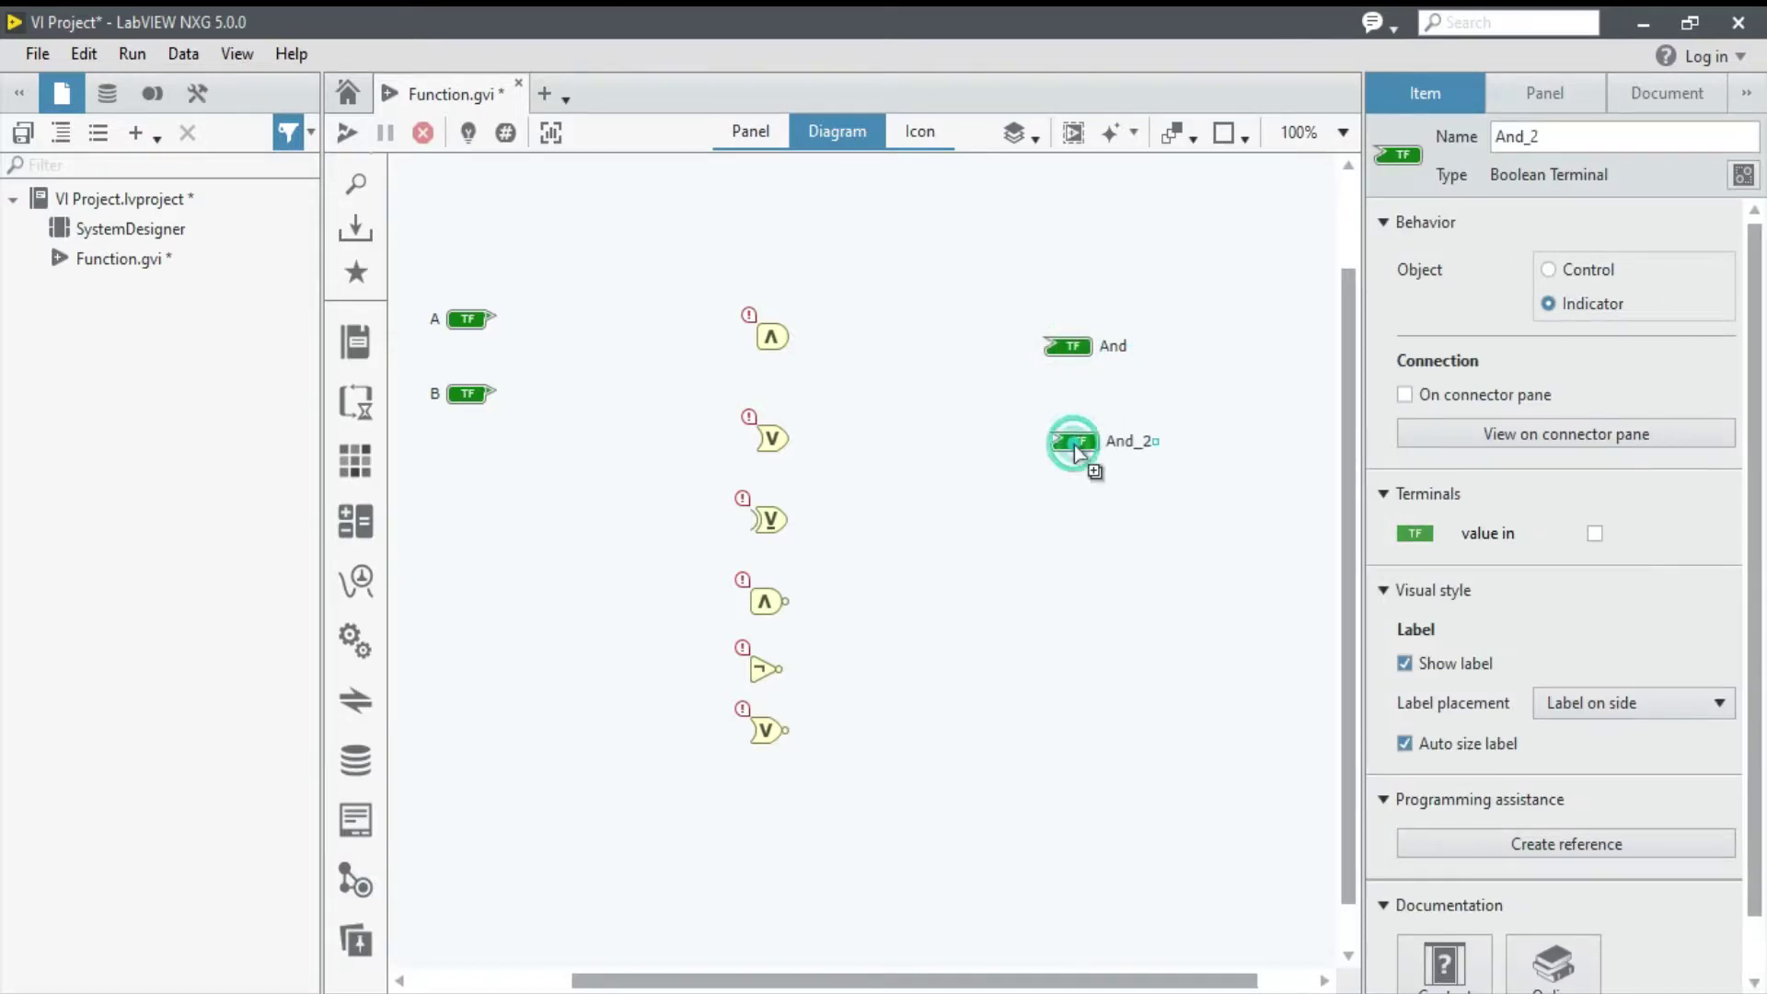
left_click_drag(1072, 446, 1084, 746, "ctrl")
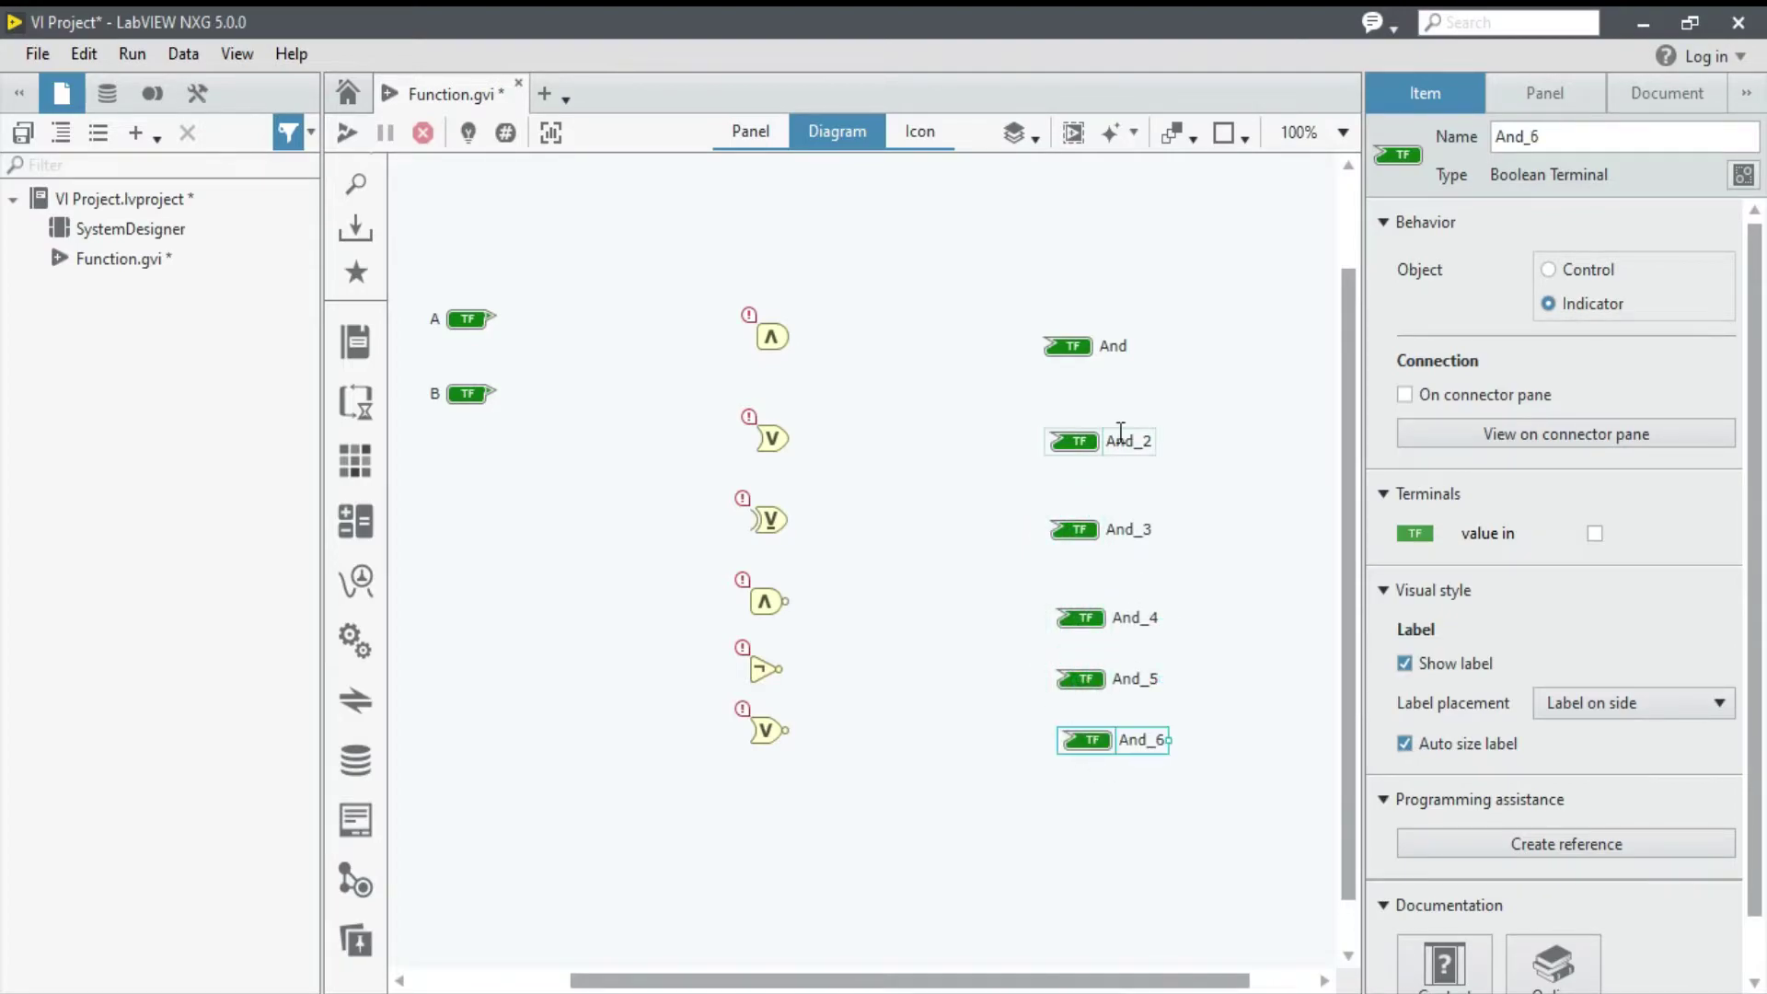
double_click(1120, 438)
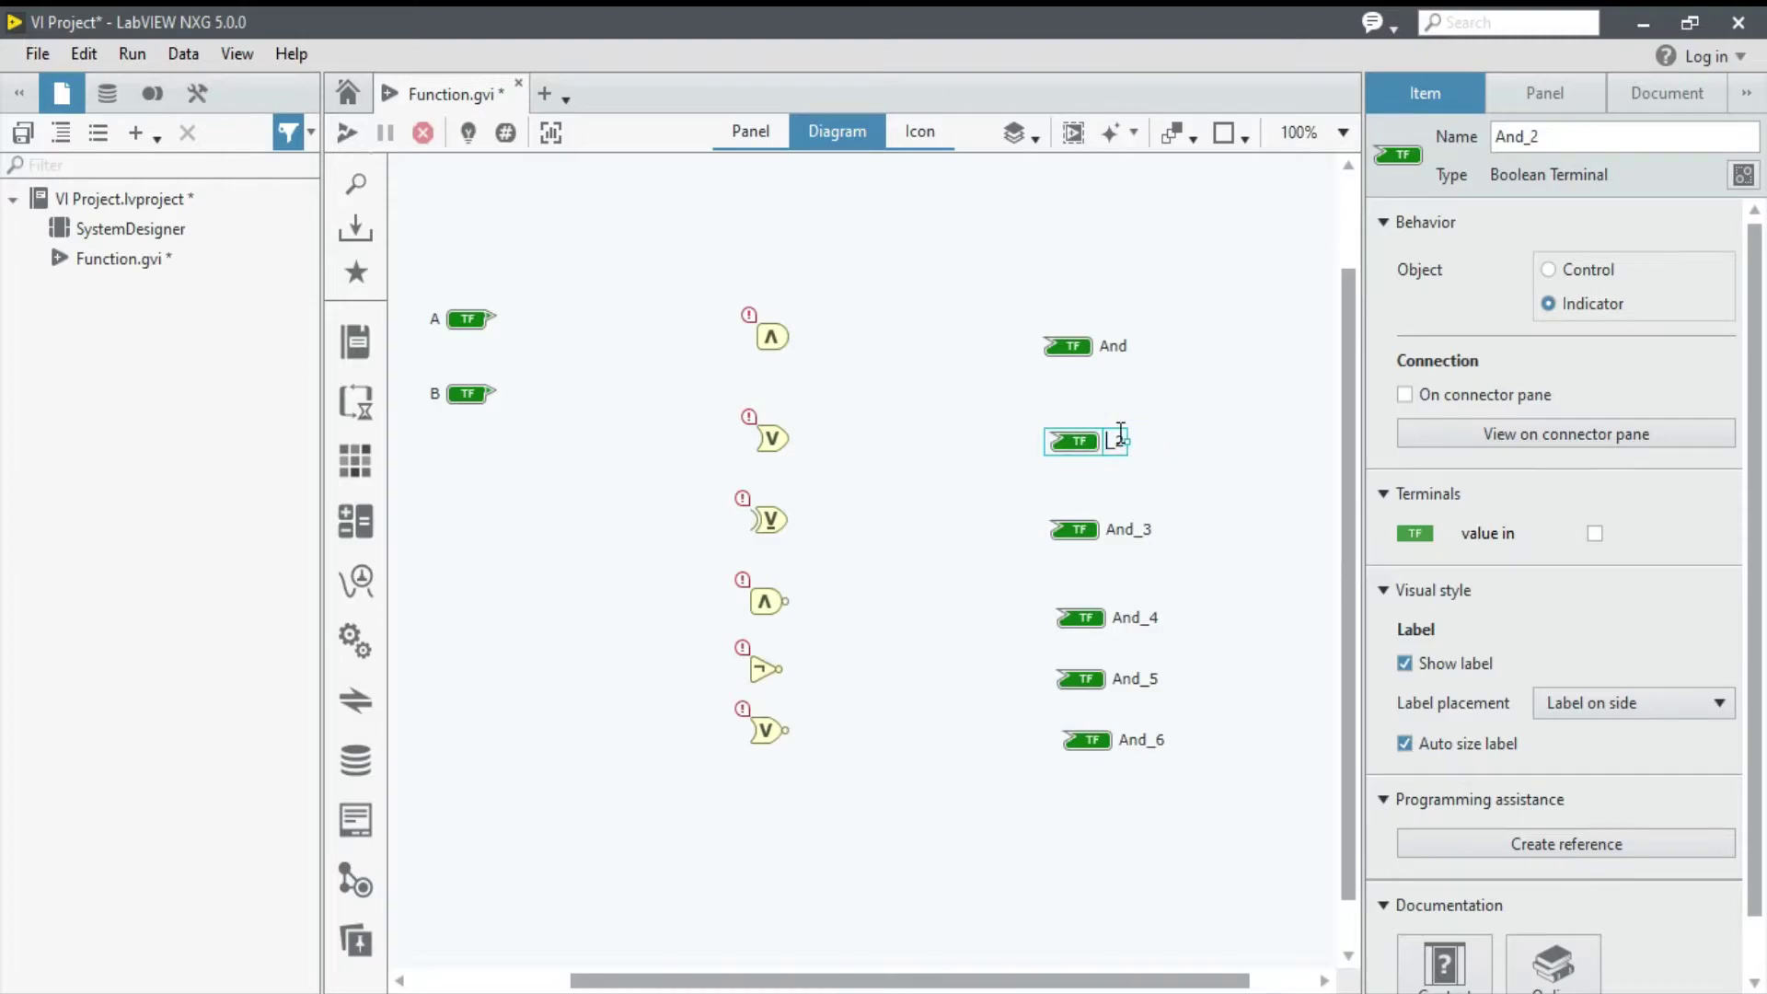
Step: Relabel the And_2 and And_3 indicators as Or and Xor
key("BackSpace")
type("O")
type("r")
left_click(1128, 544)
double_click(1130, 532)
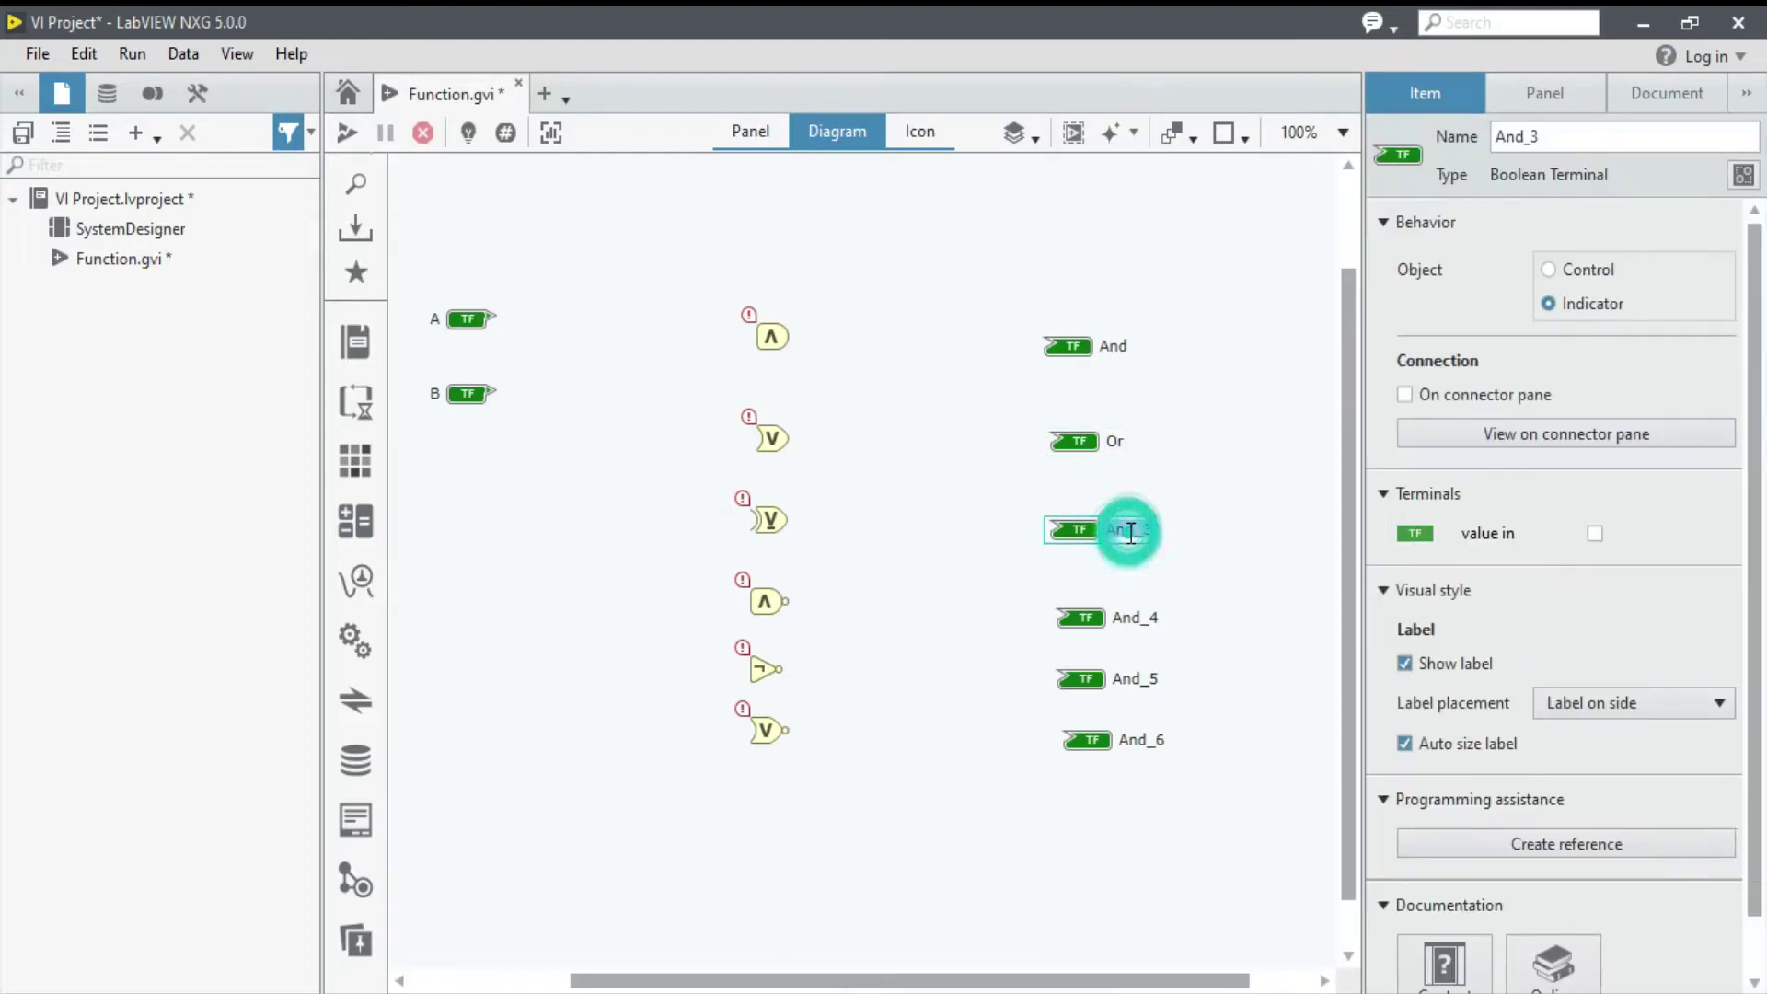
type("X")
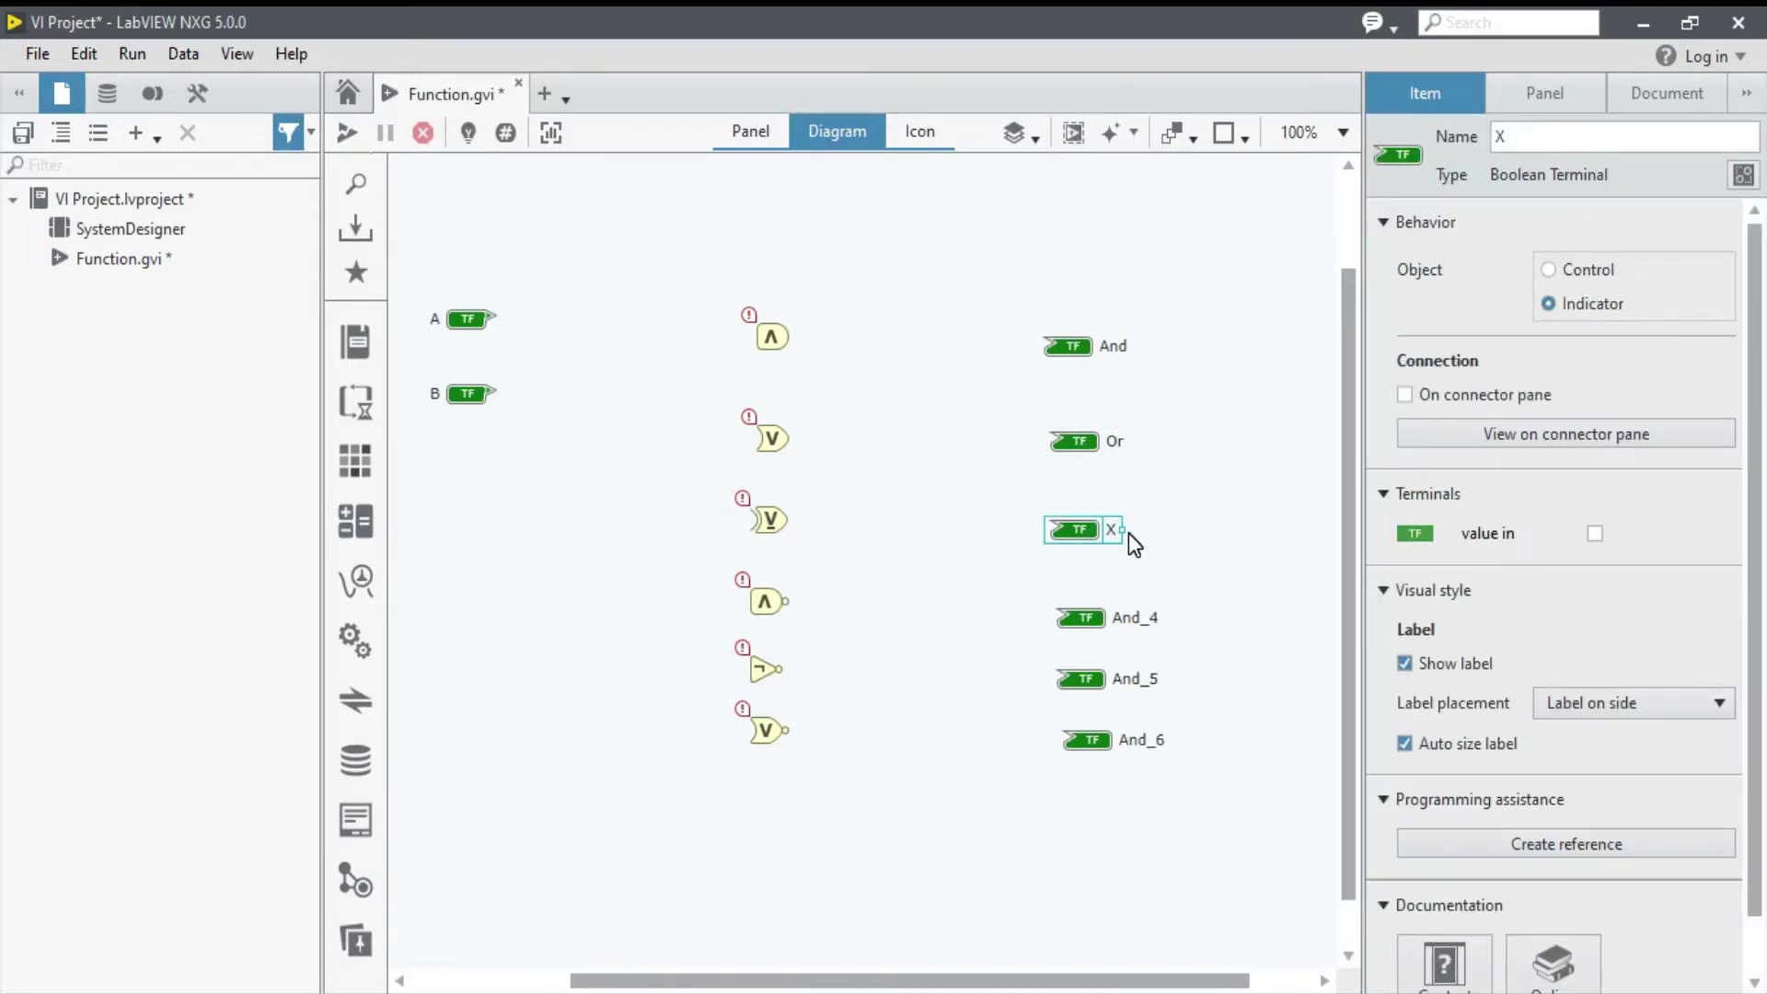
type("or")
left_click(1131, 616)
Step: Relabel the remaining indicators Nand, NOT and Nor, deleting leftover suffixes like _5
double_click(1131, 618)
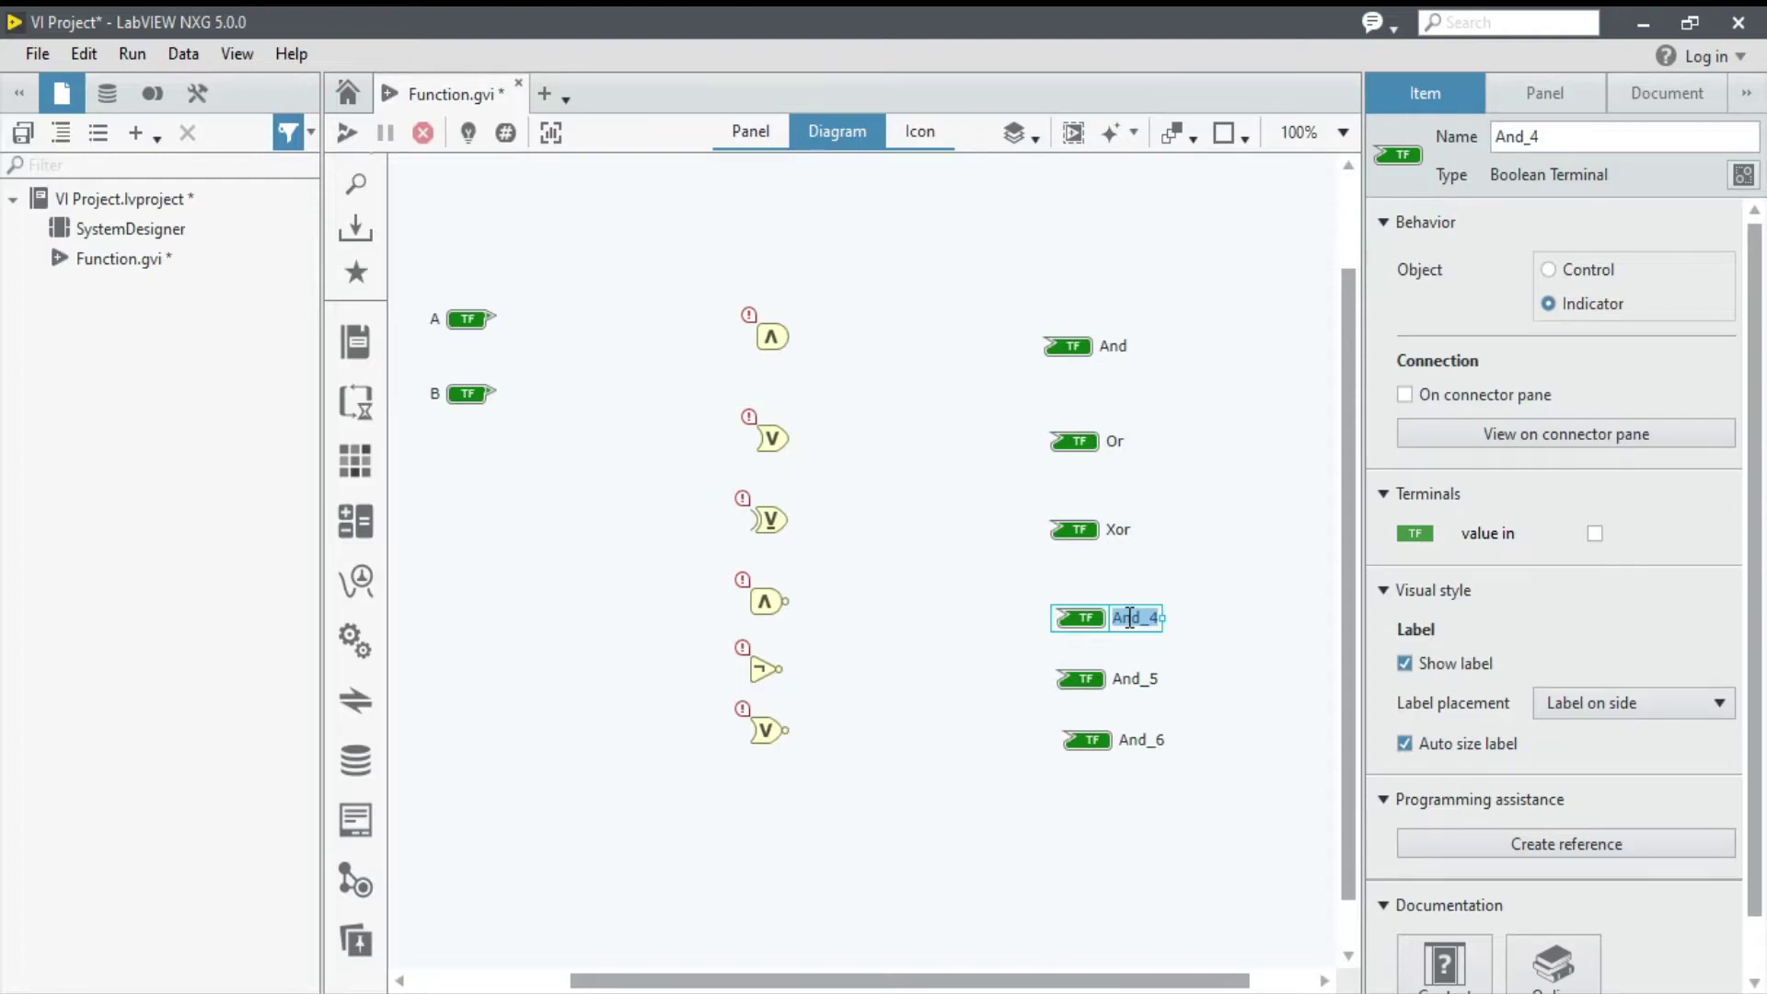
type("Nand")
double_click(1132, 677)
left_click(1118, 680)
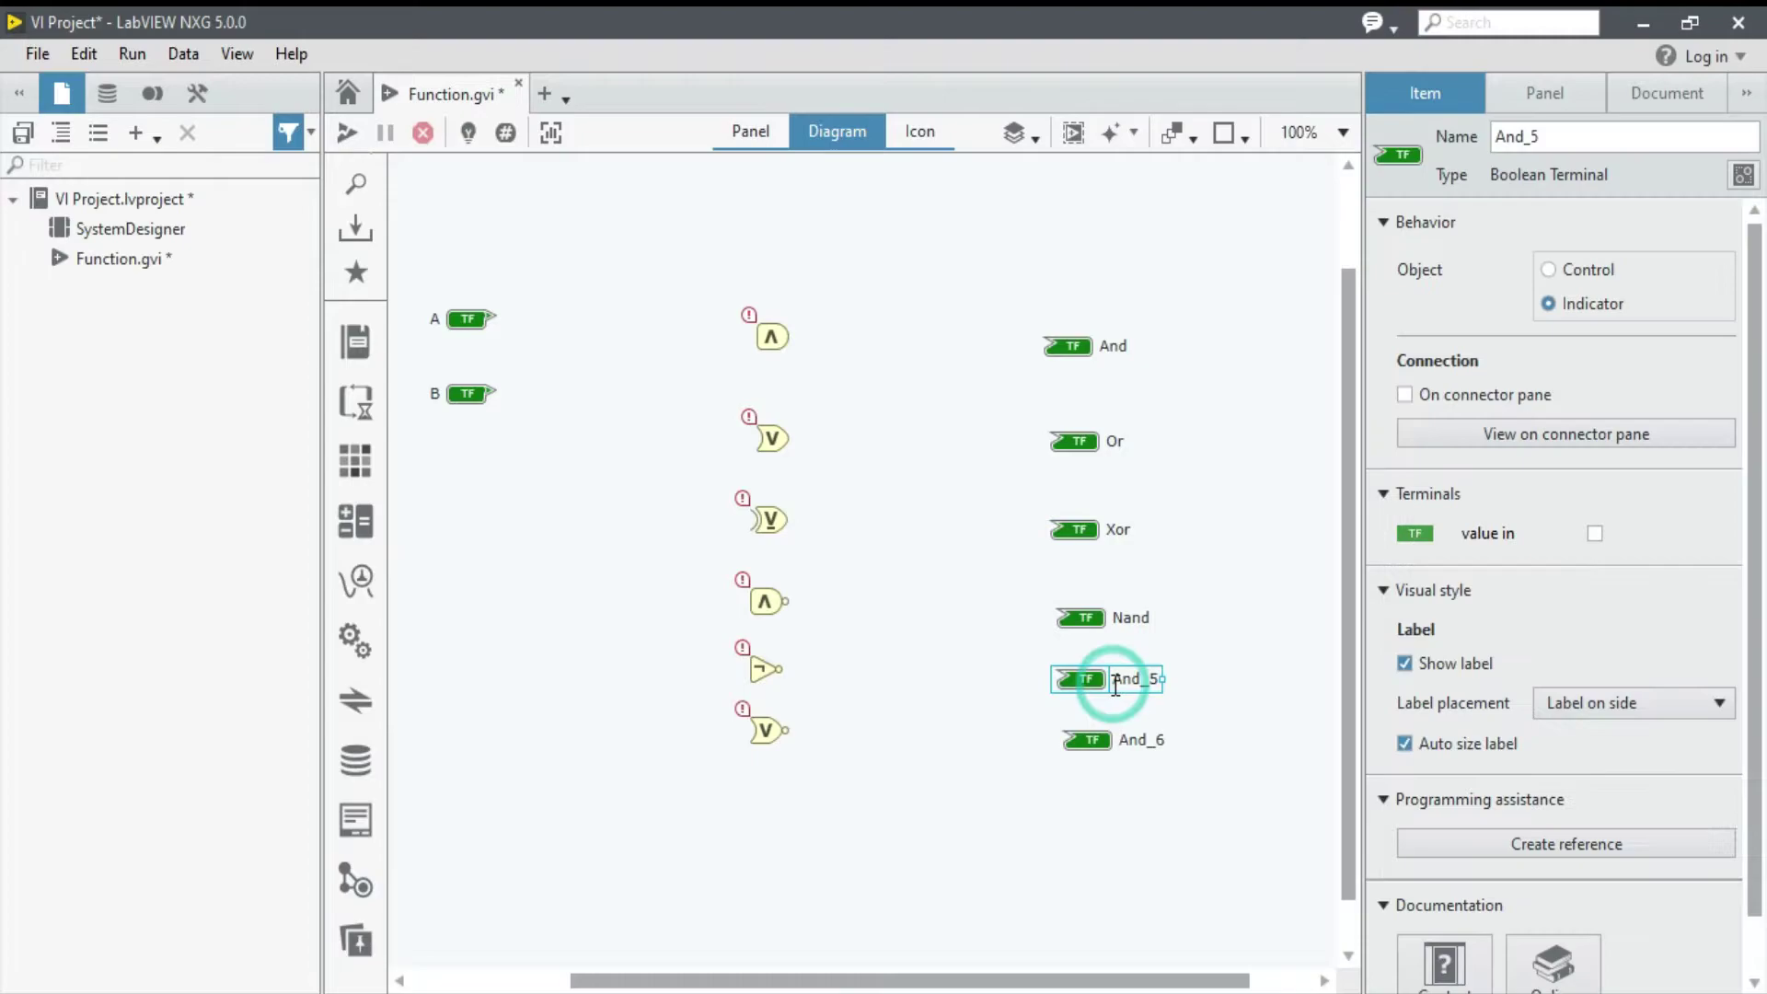
left_click(1129, 679)
double_click(1133, 679)
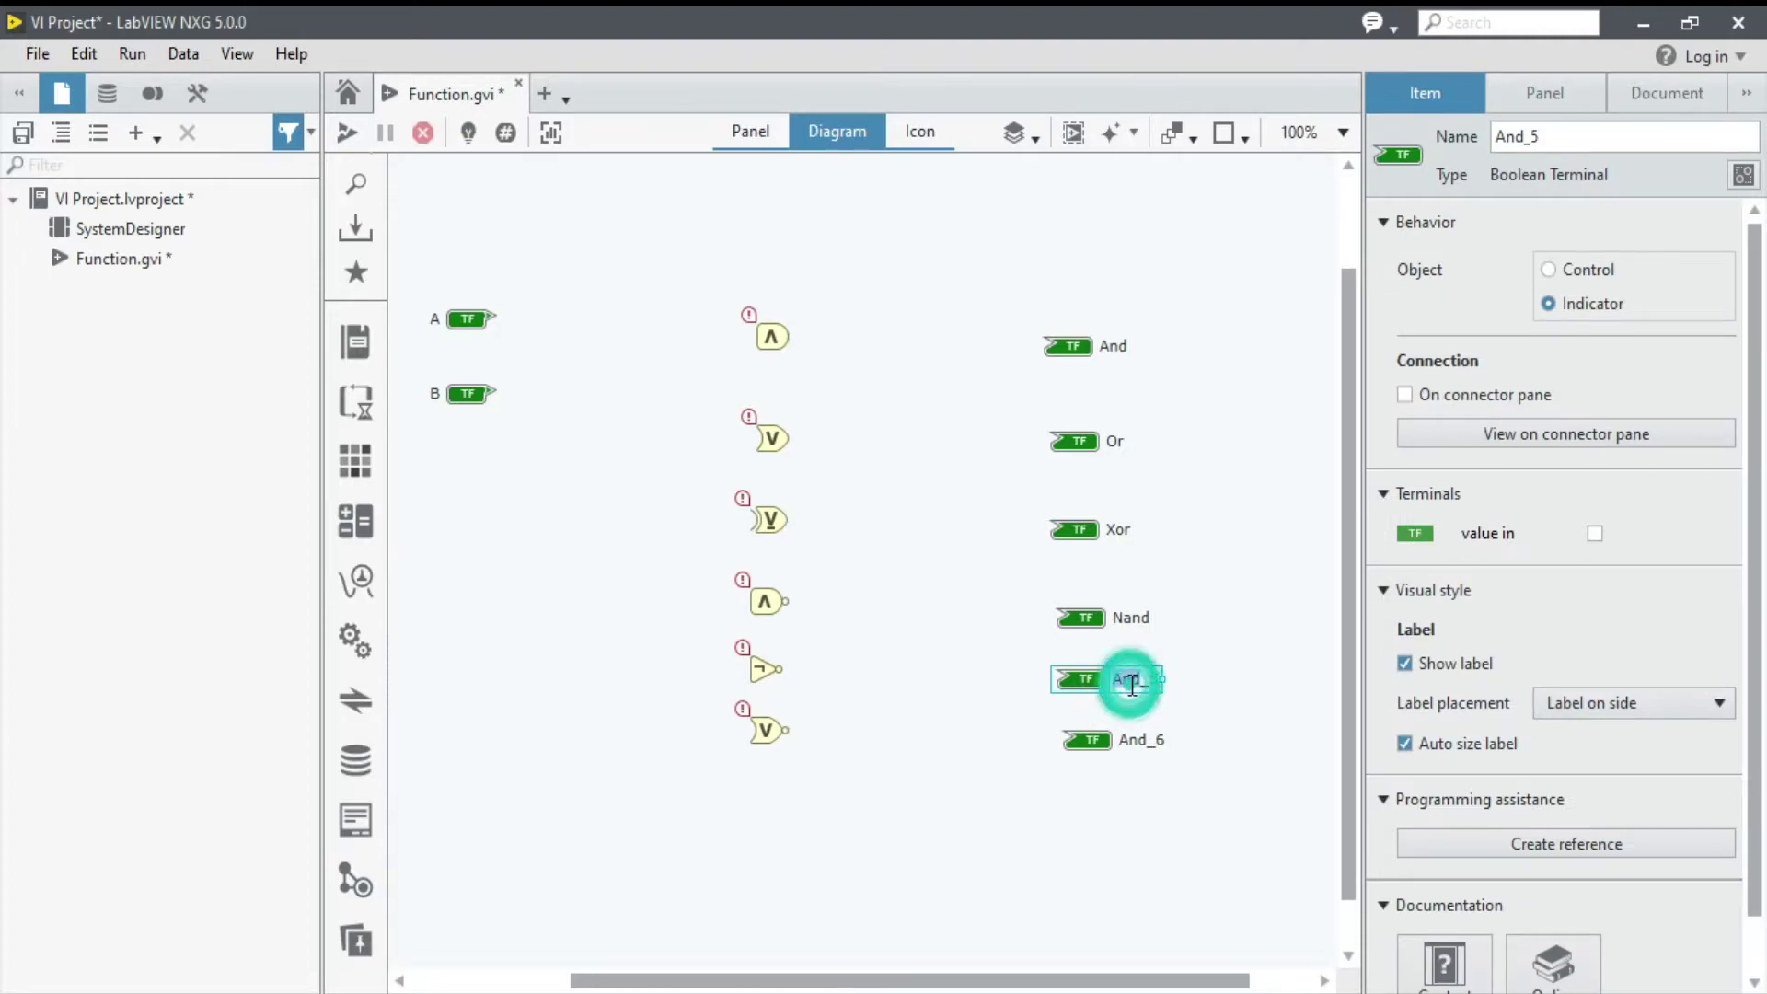
type("NOT")
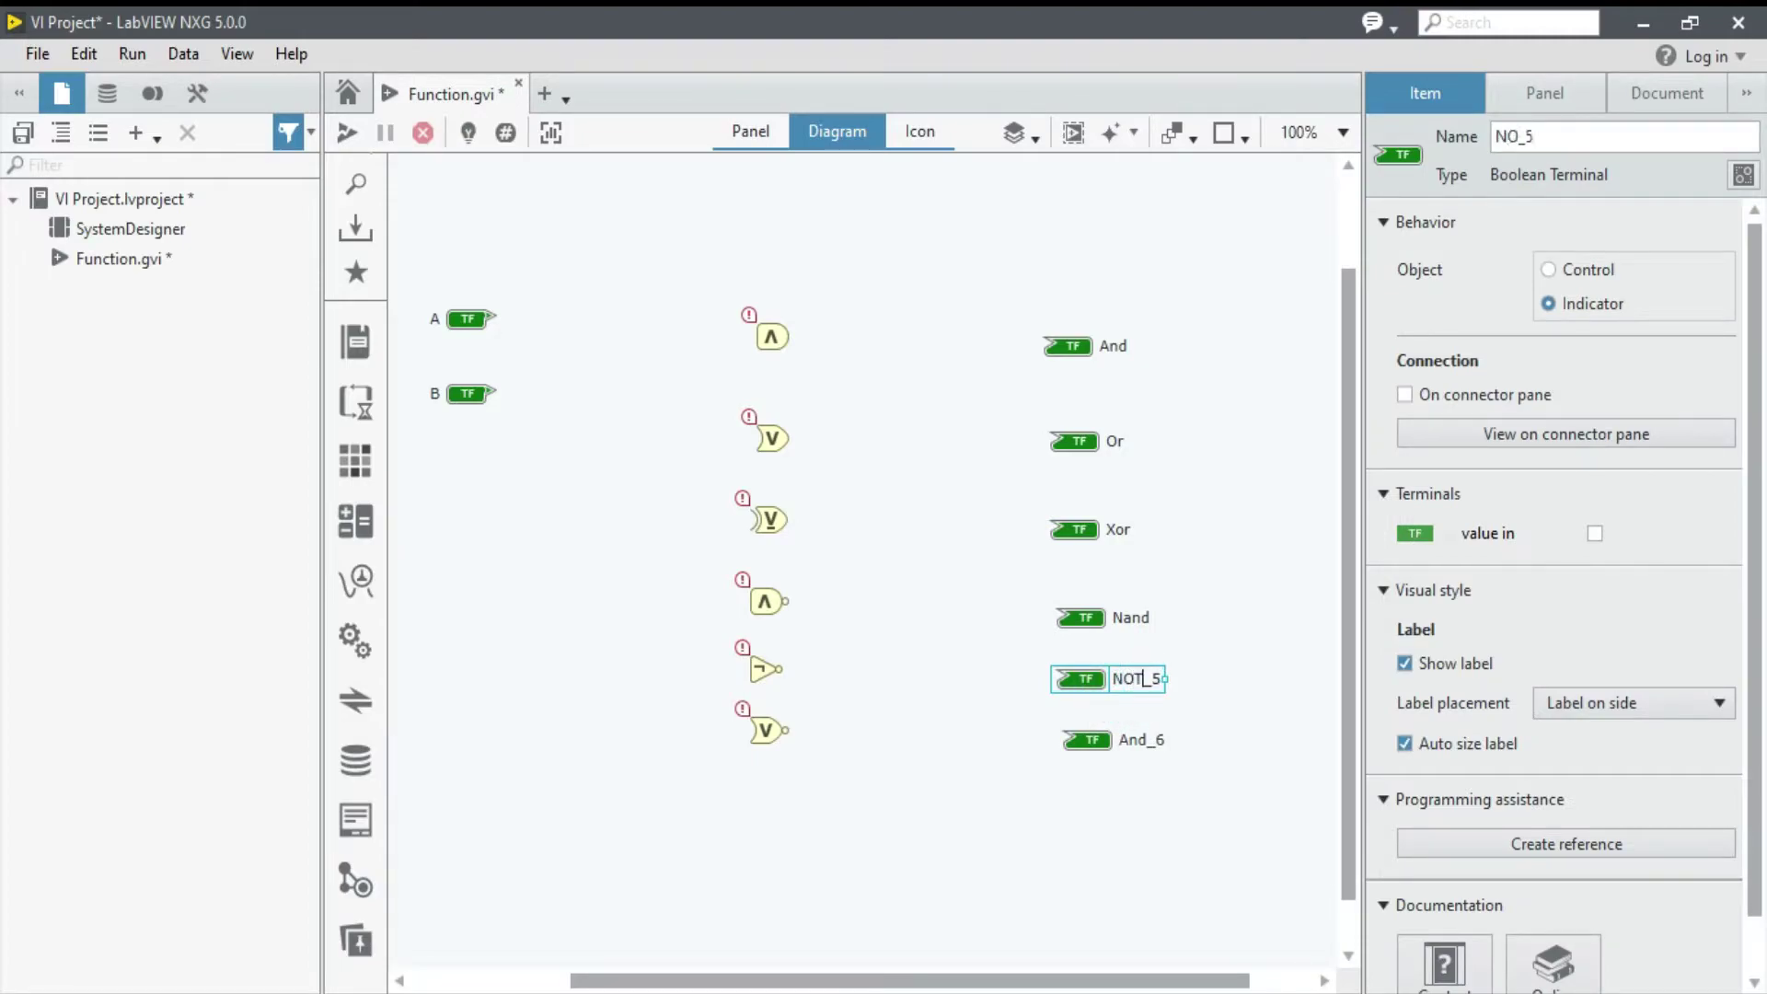
key("Delete")
key("Delete")
double_click(1146, 743)
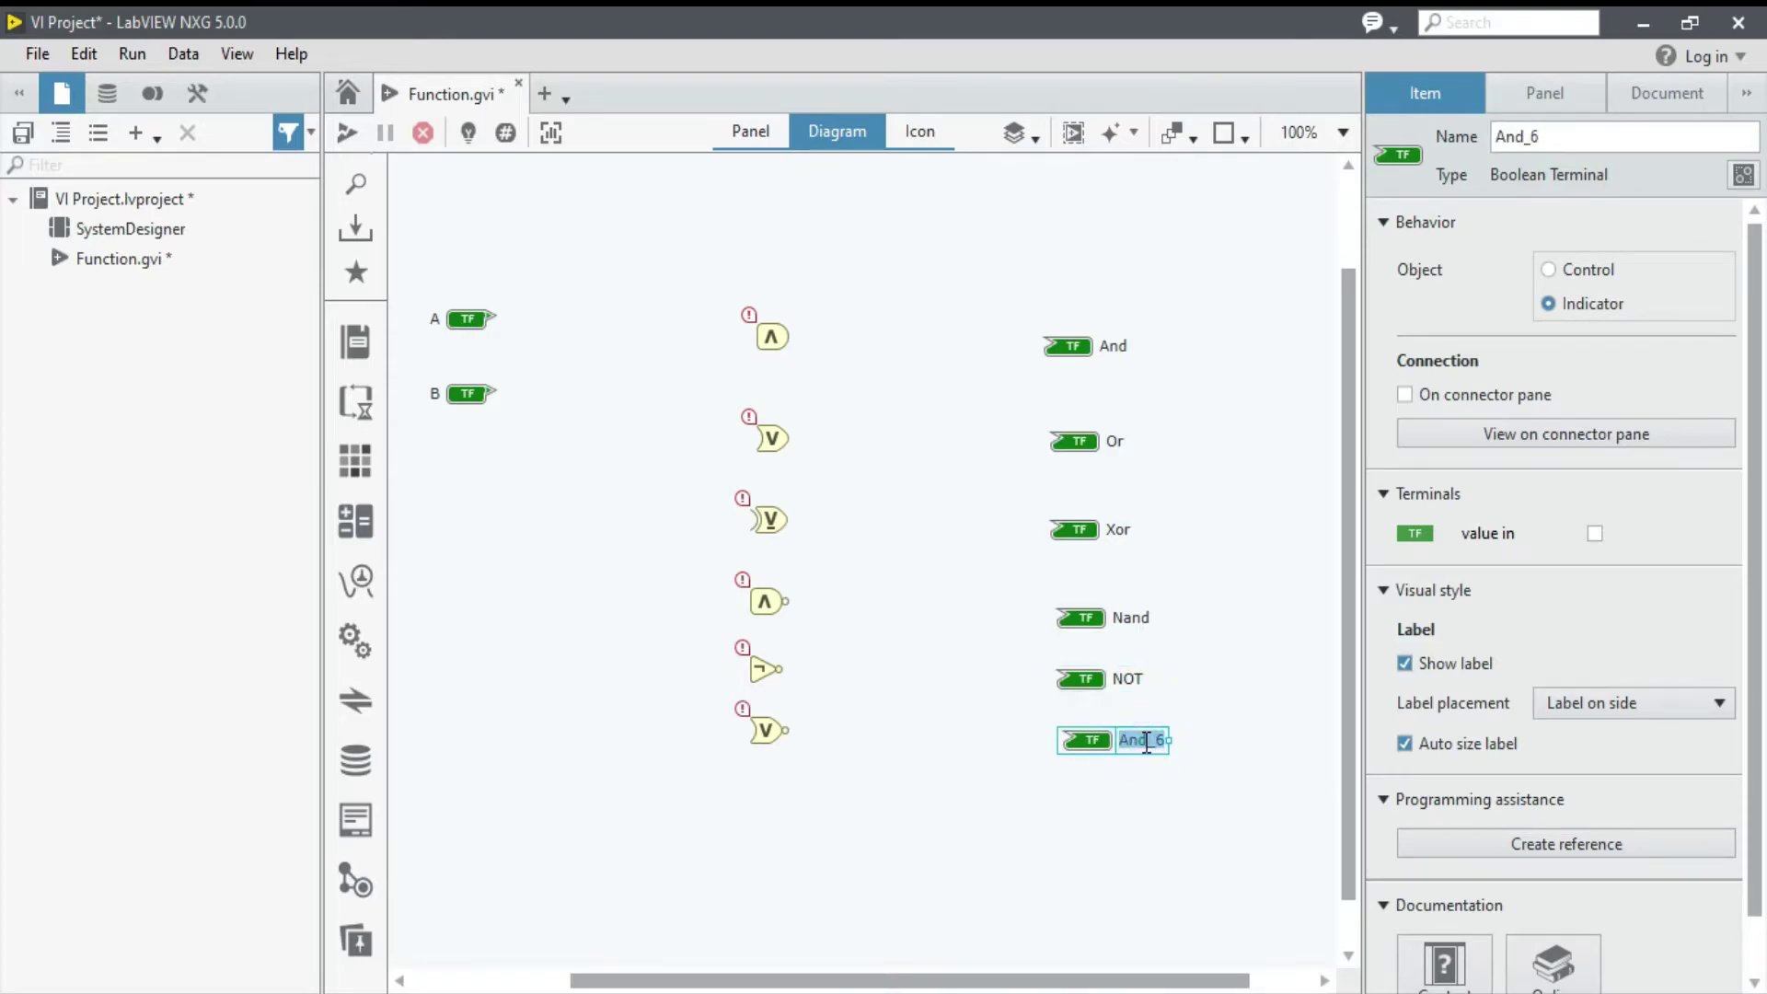
type("Nor")
left_click(1220, 641)
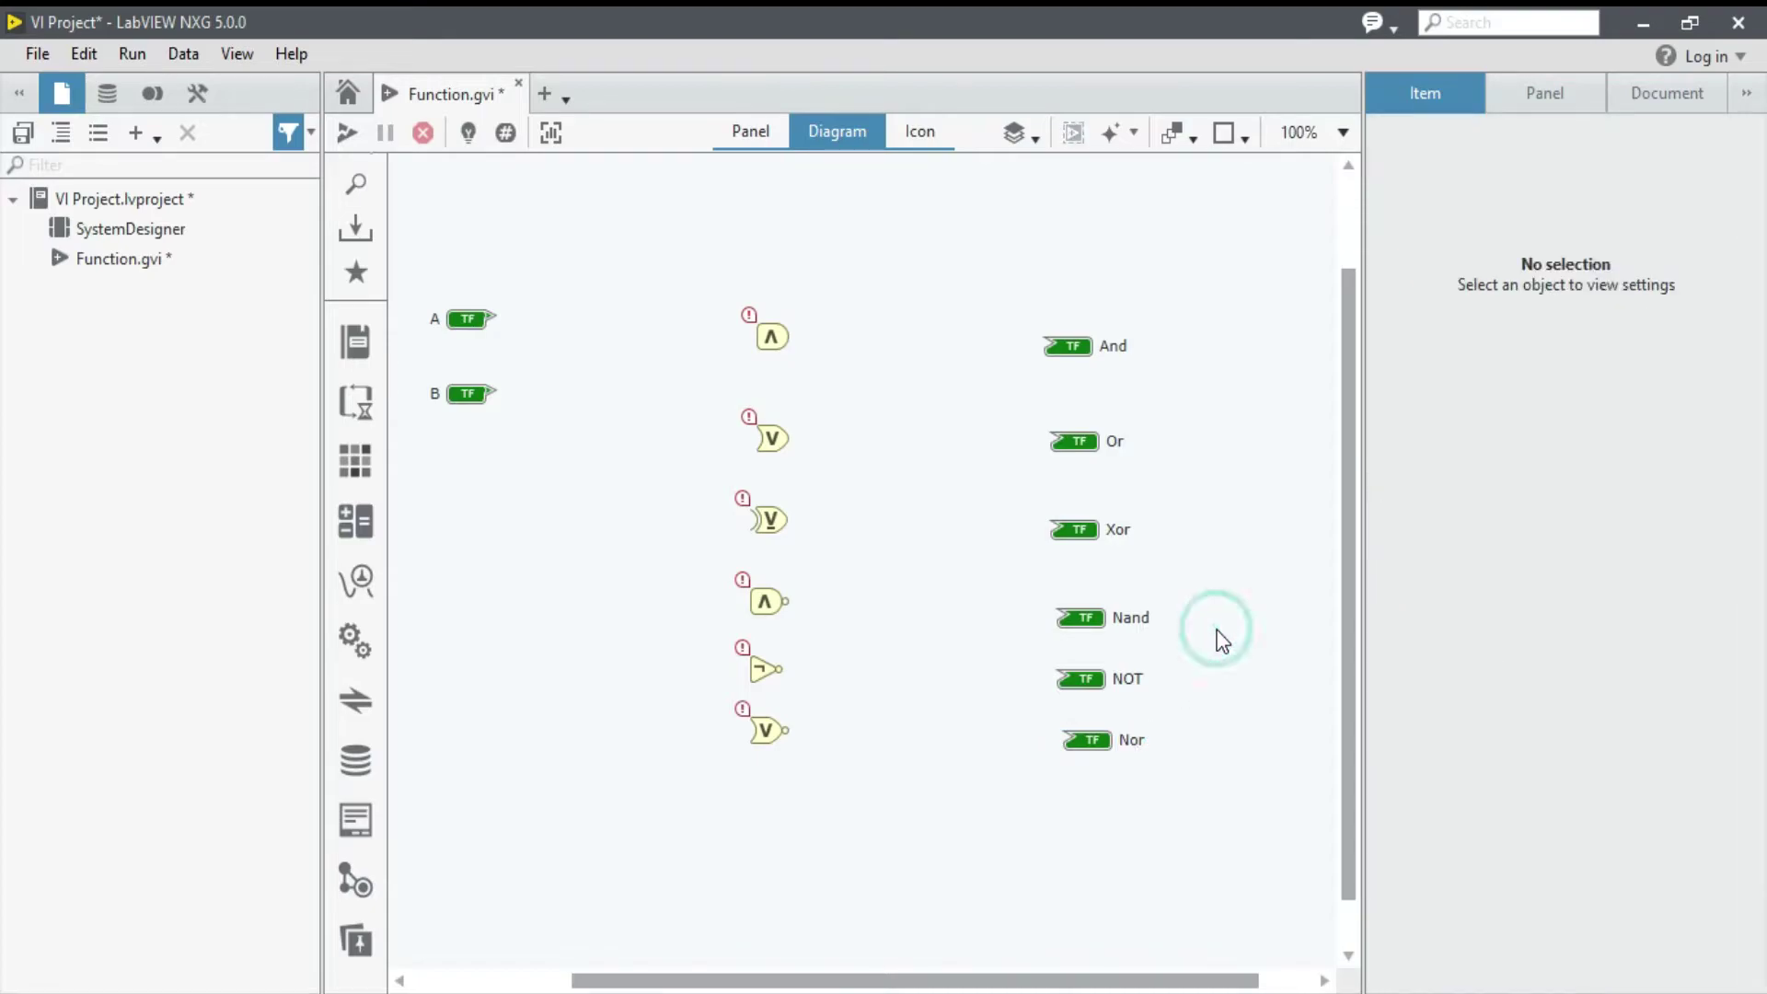
Step: Wire switches A and B into both inputs of the And and Or gates
left_click(763, 333)
left_click(492, 326)
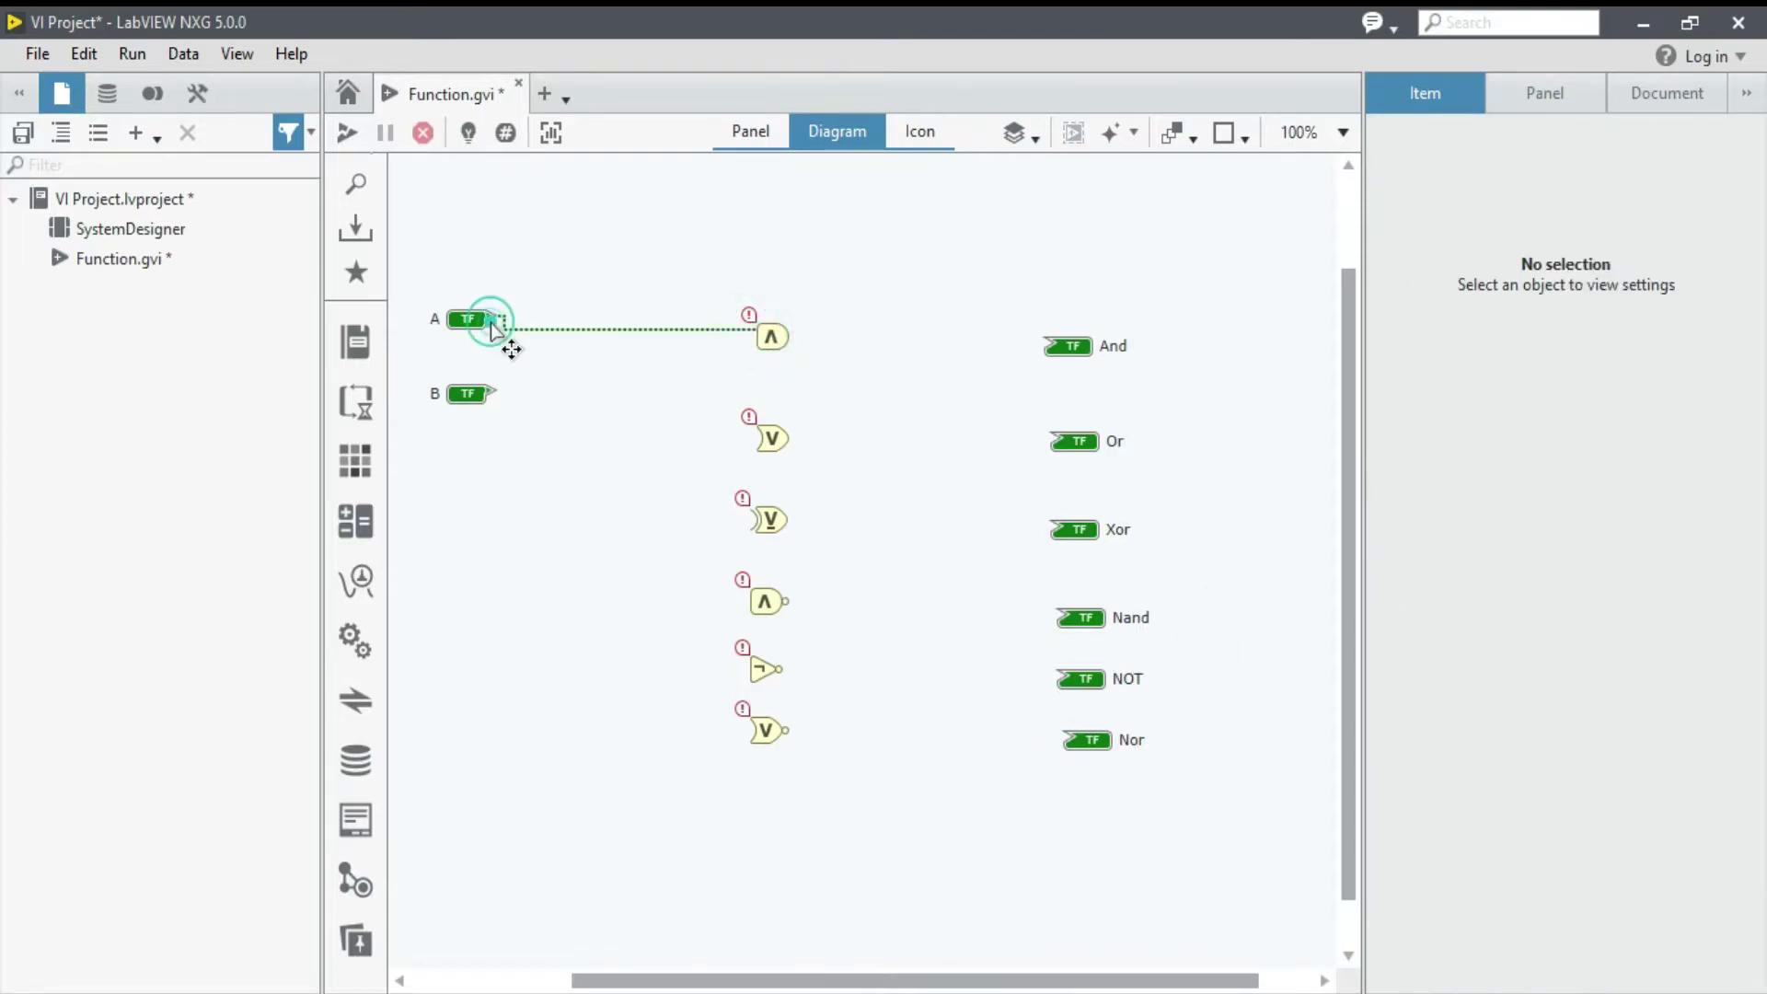
left_click(494, 394)
left_click(759, 345)
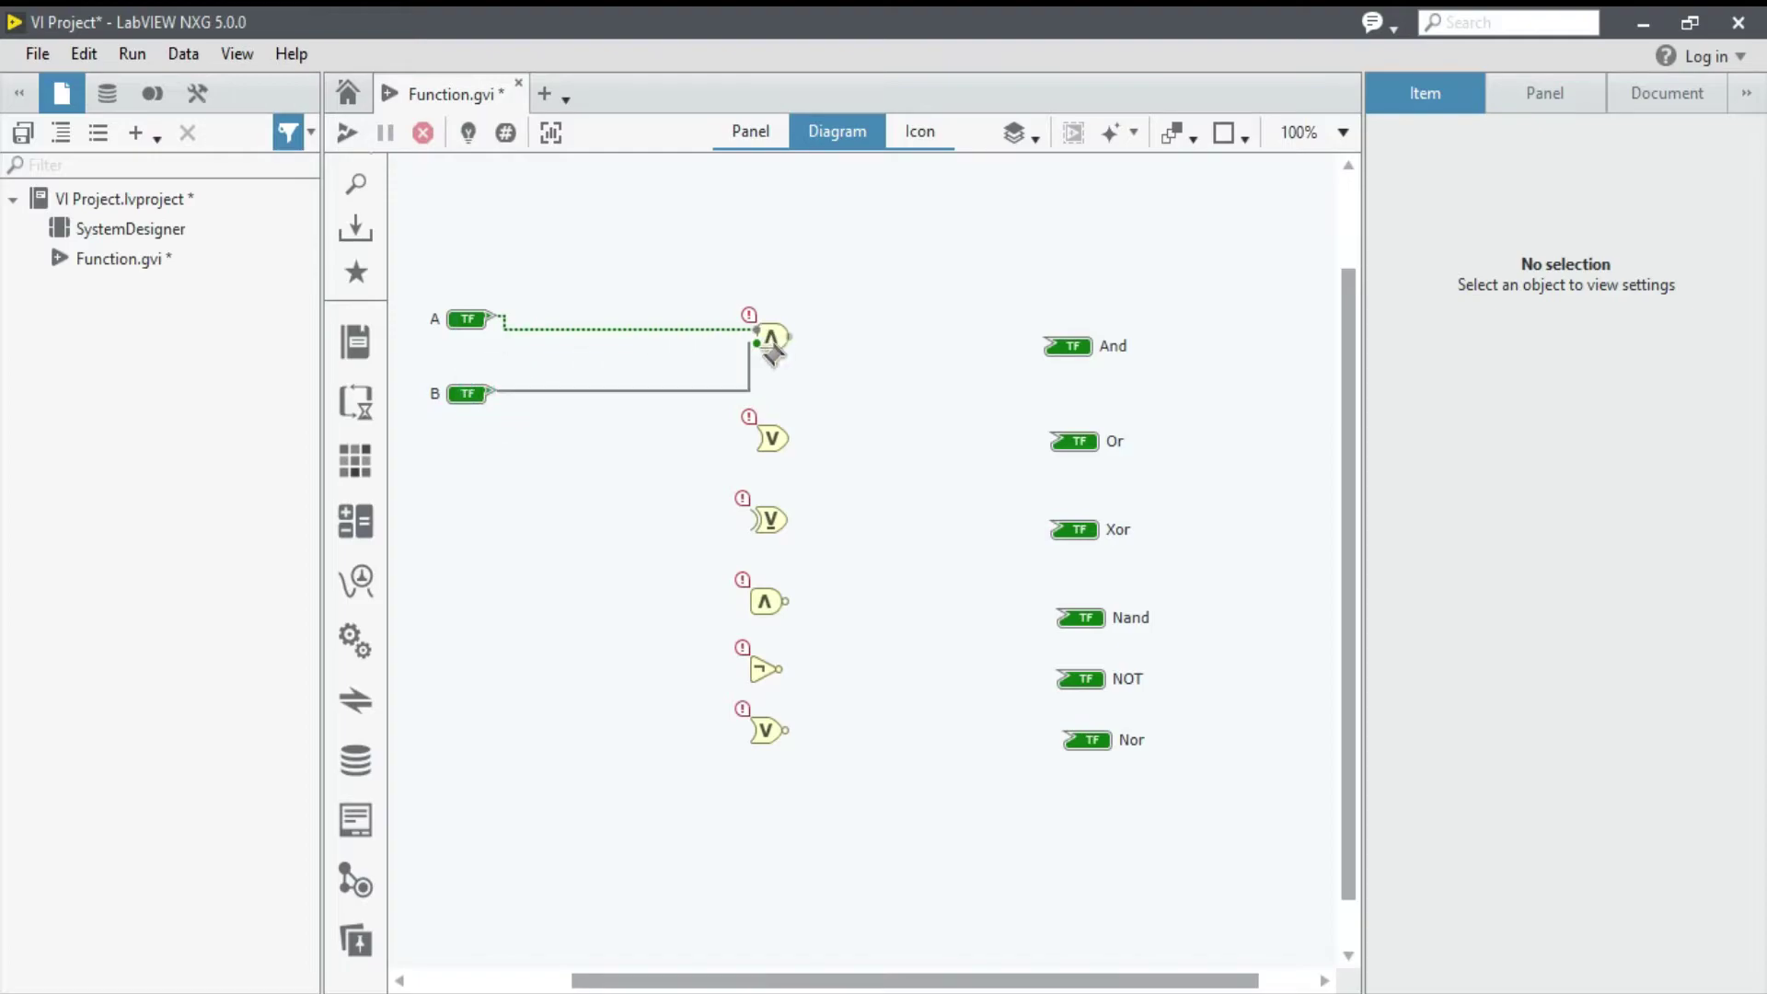
left_click(757, 430)
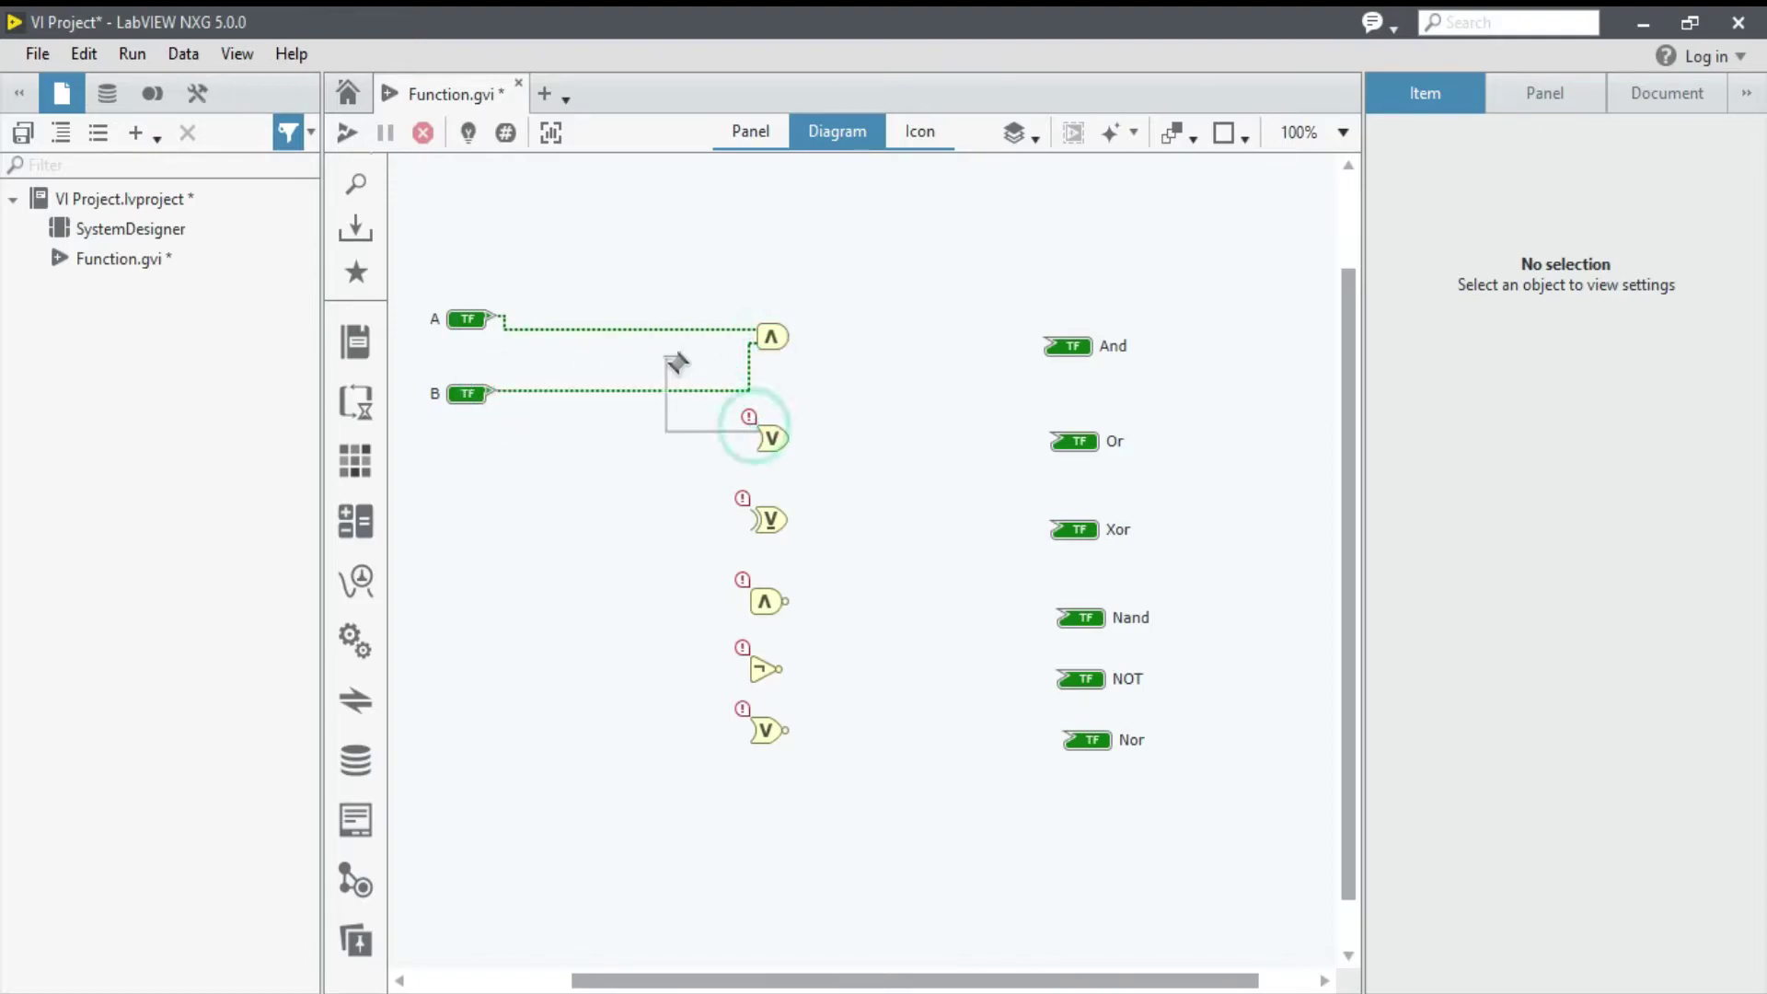
left_click(659, 330)
left_click(759, 443)
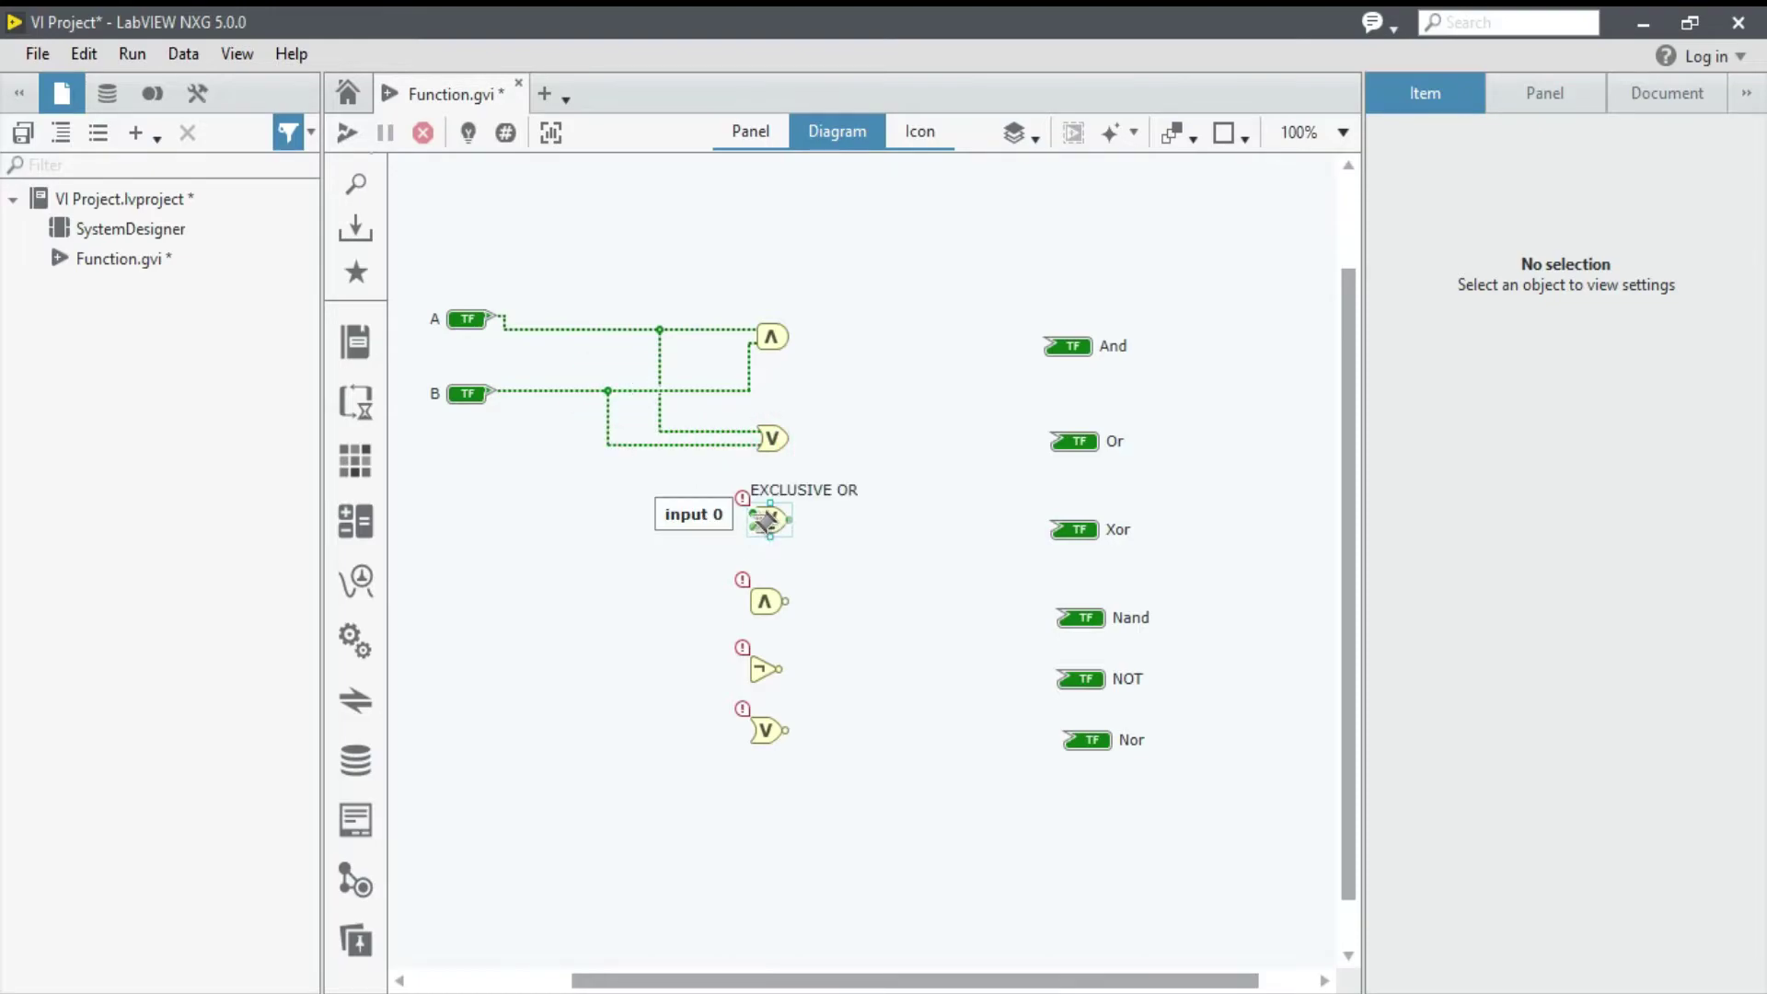
left_click(753, 512)
Step: Wire A and B into both inputs of the Xor and Nand gates
left_click(663, 434)
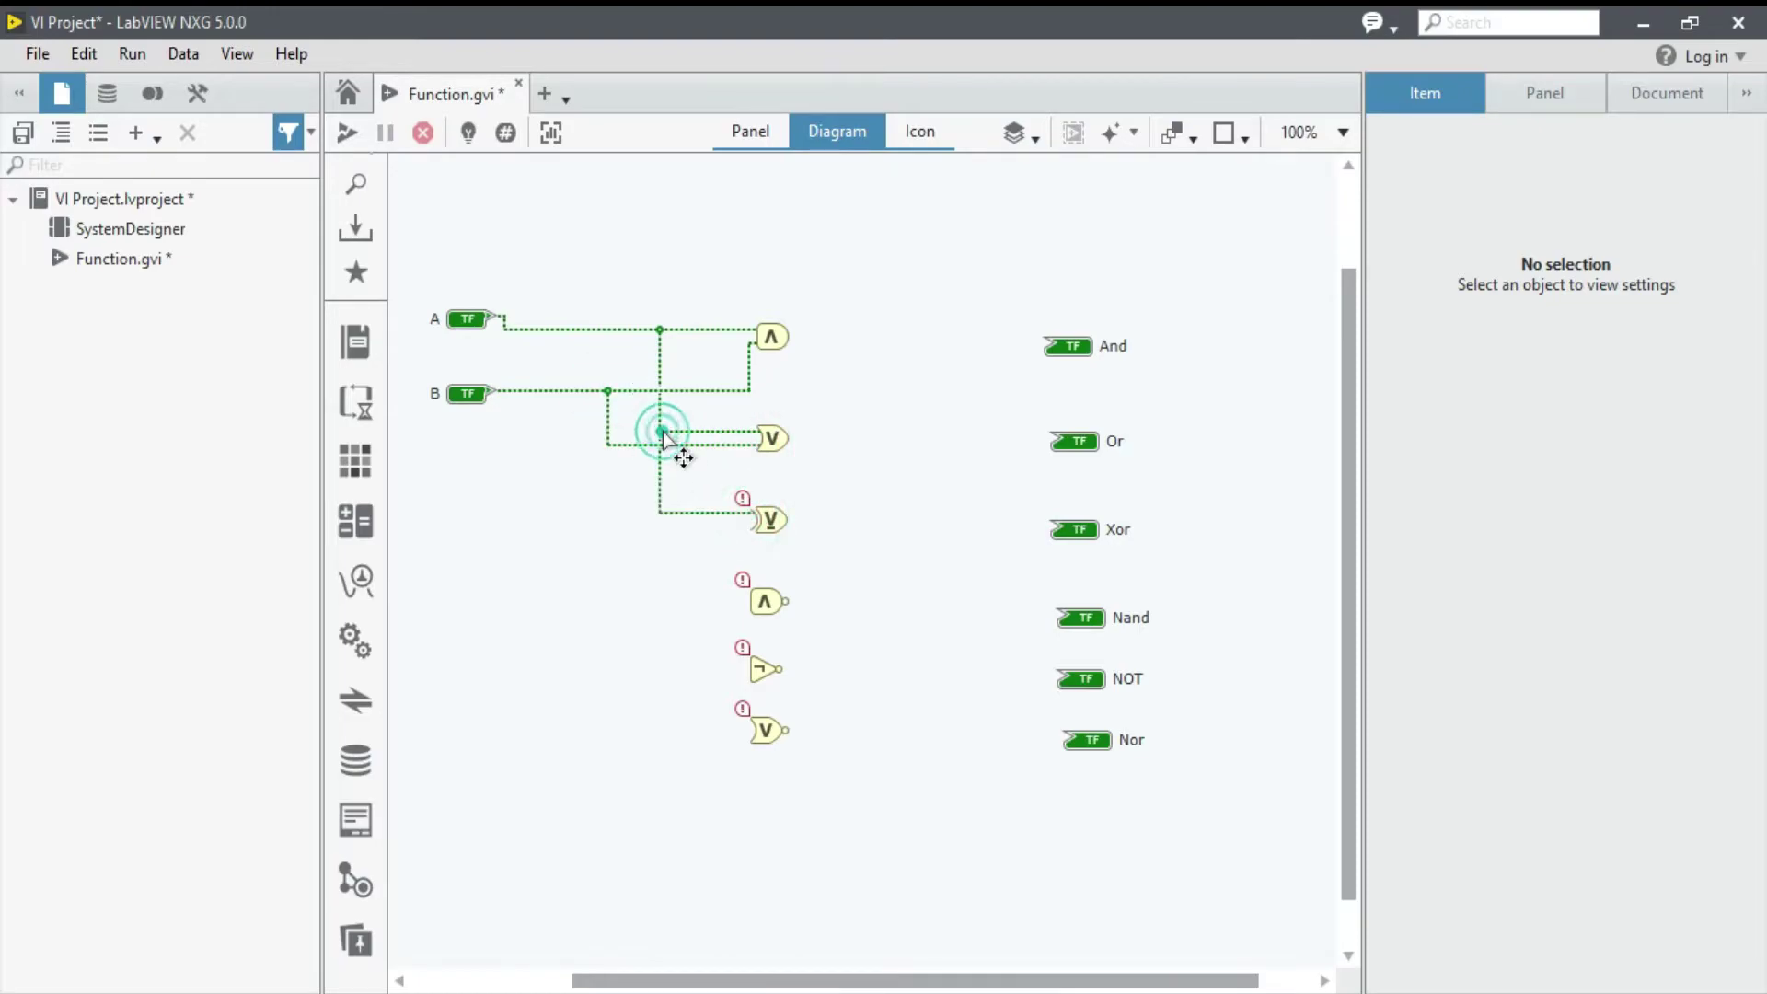
left_click(757, 528)
left_click(608, 444)
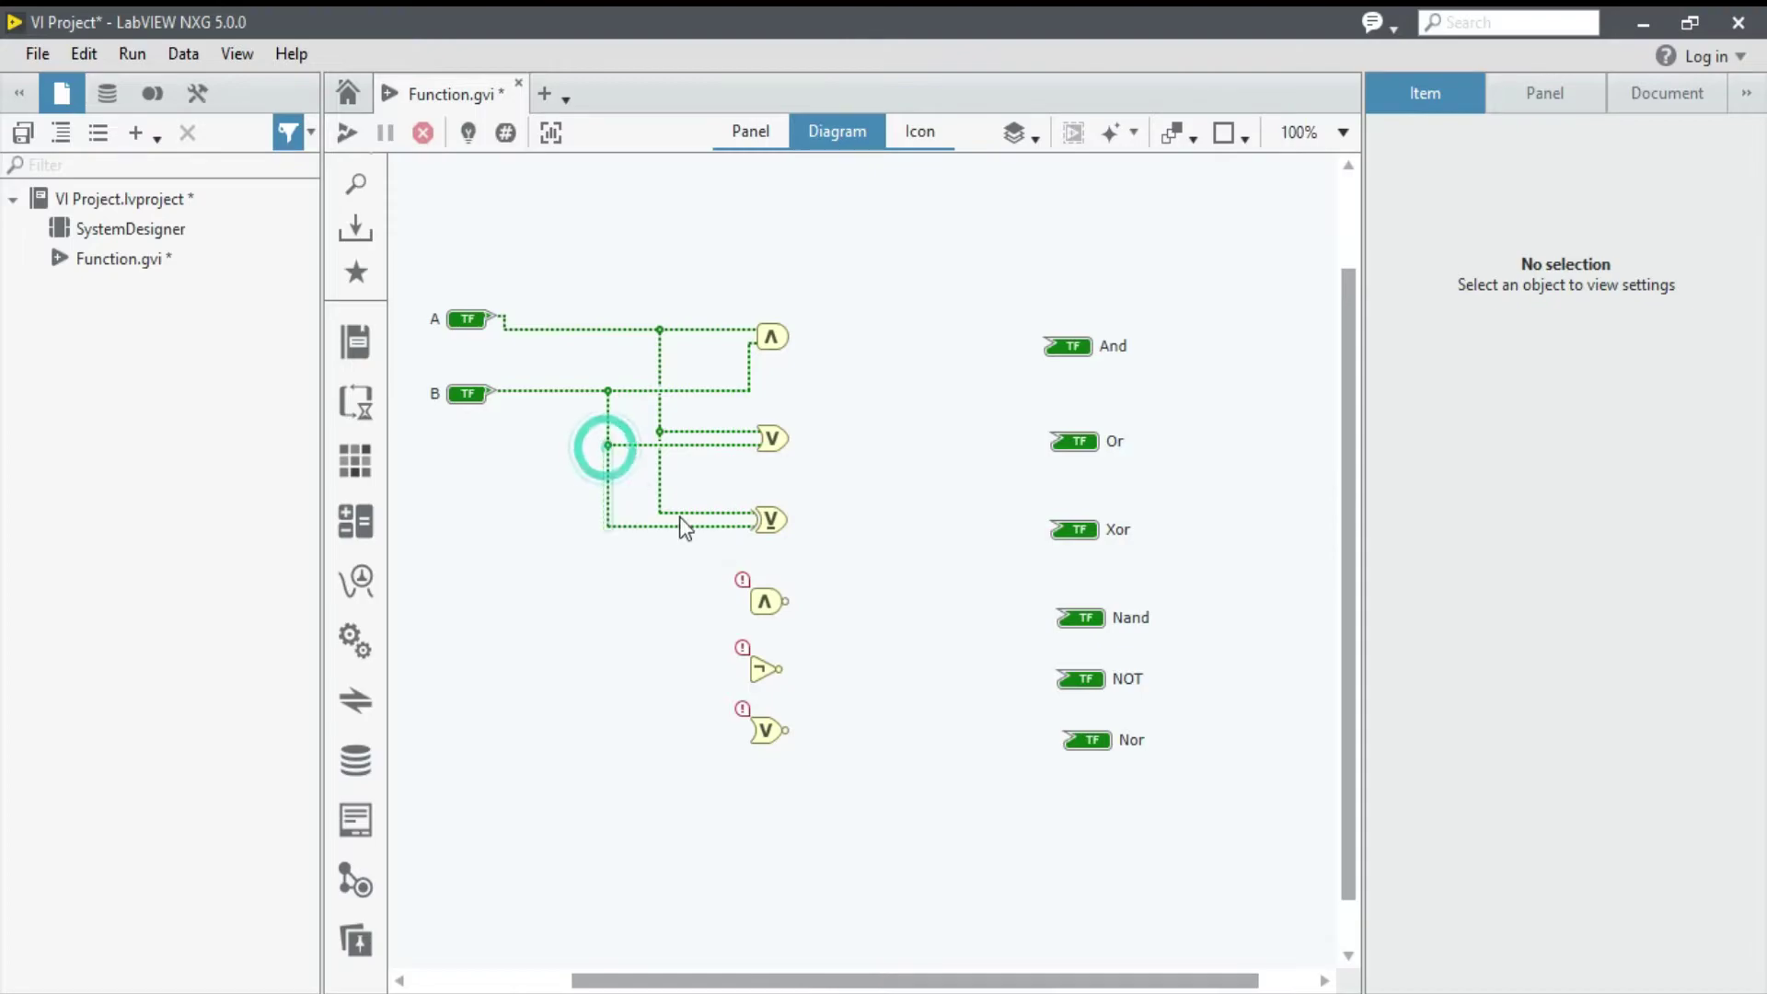
left_click(752, 596)
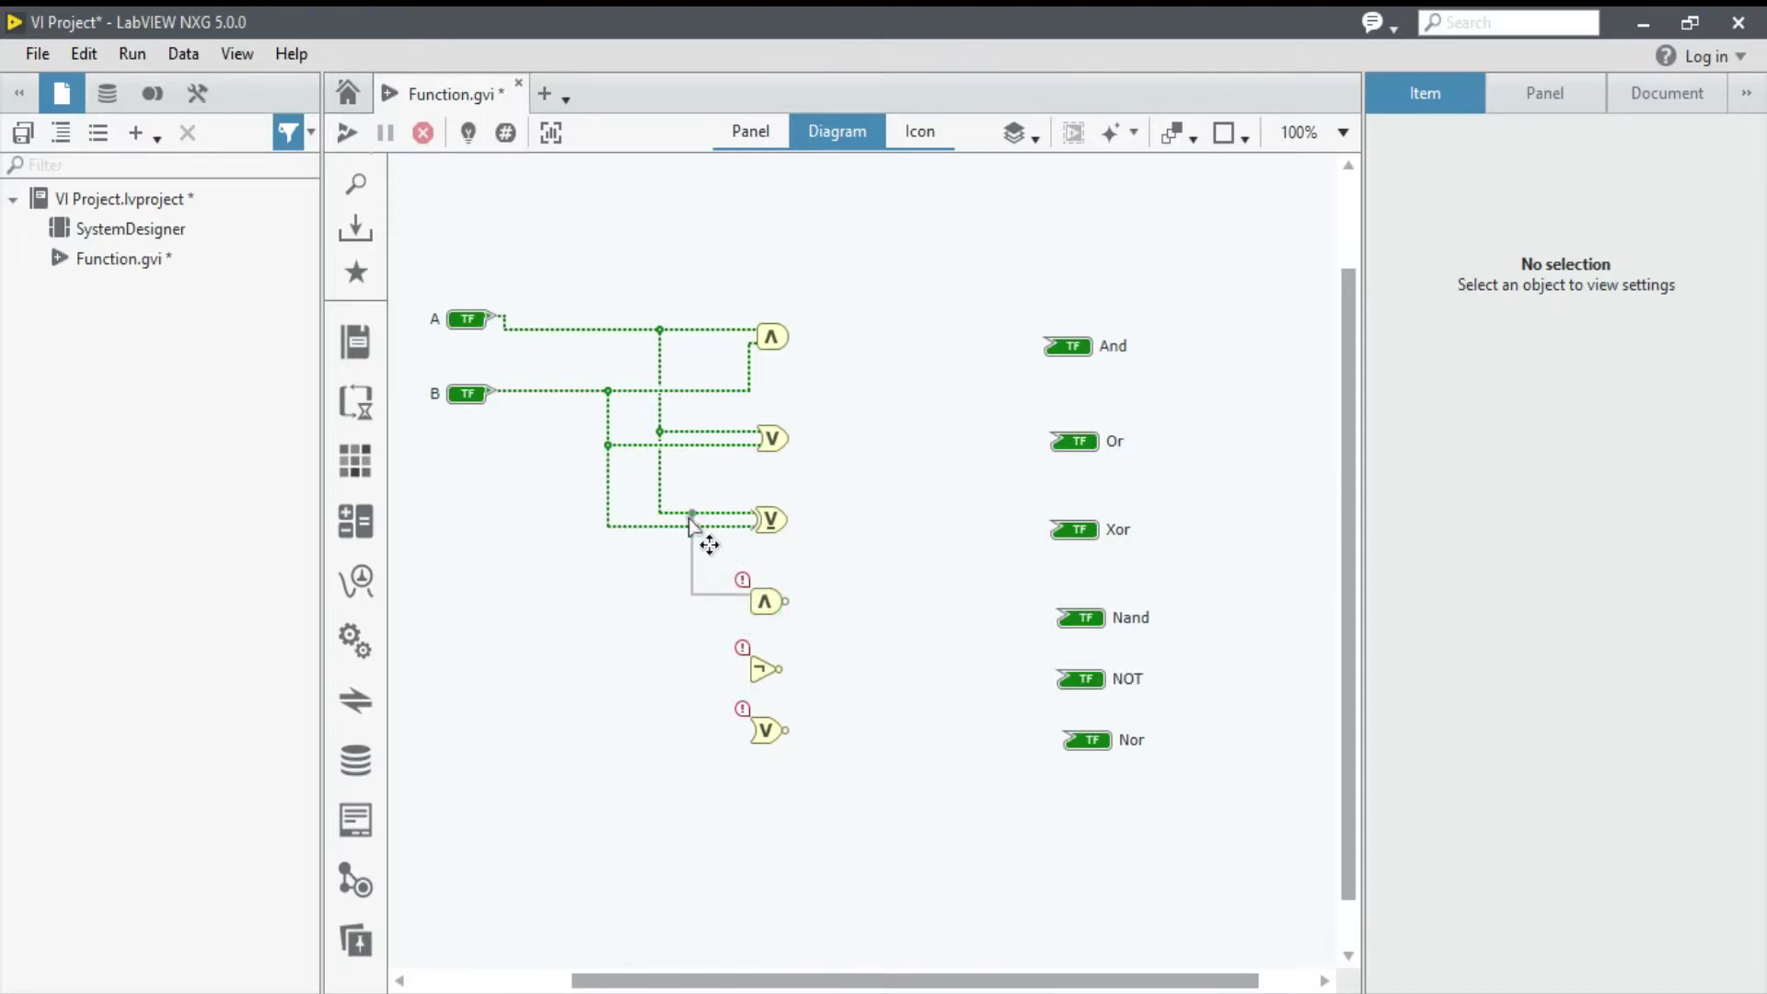
left_click(692, 513)
left_click(753, 607)
left_click(613, 525)
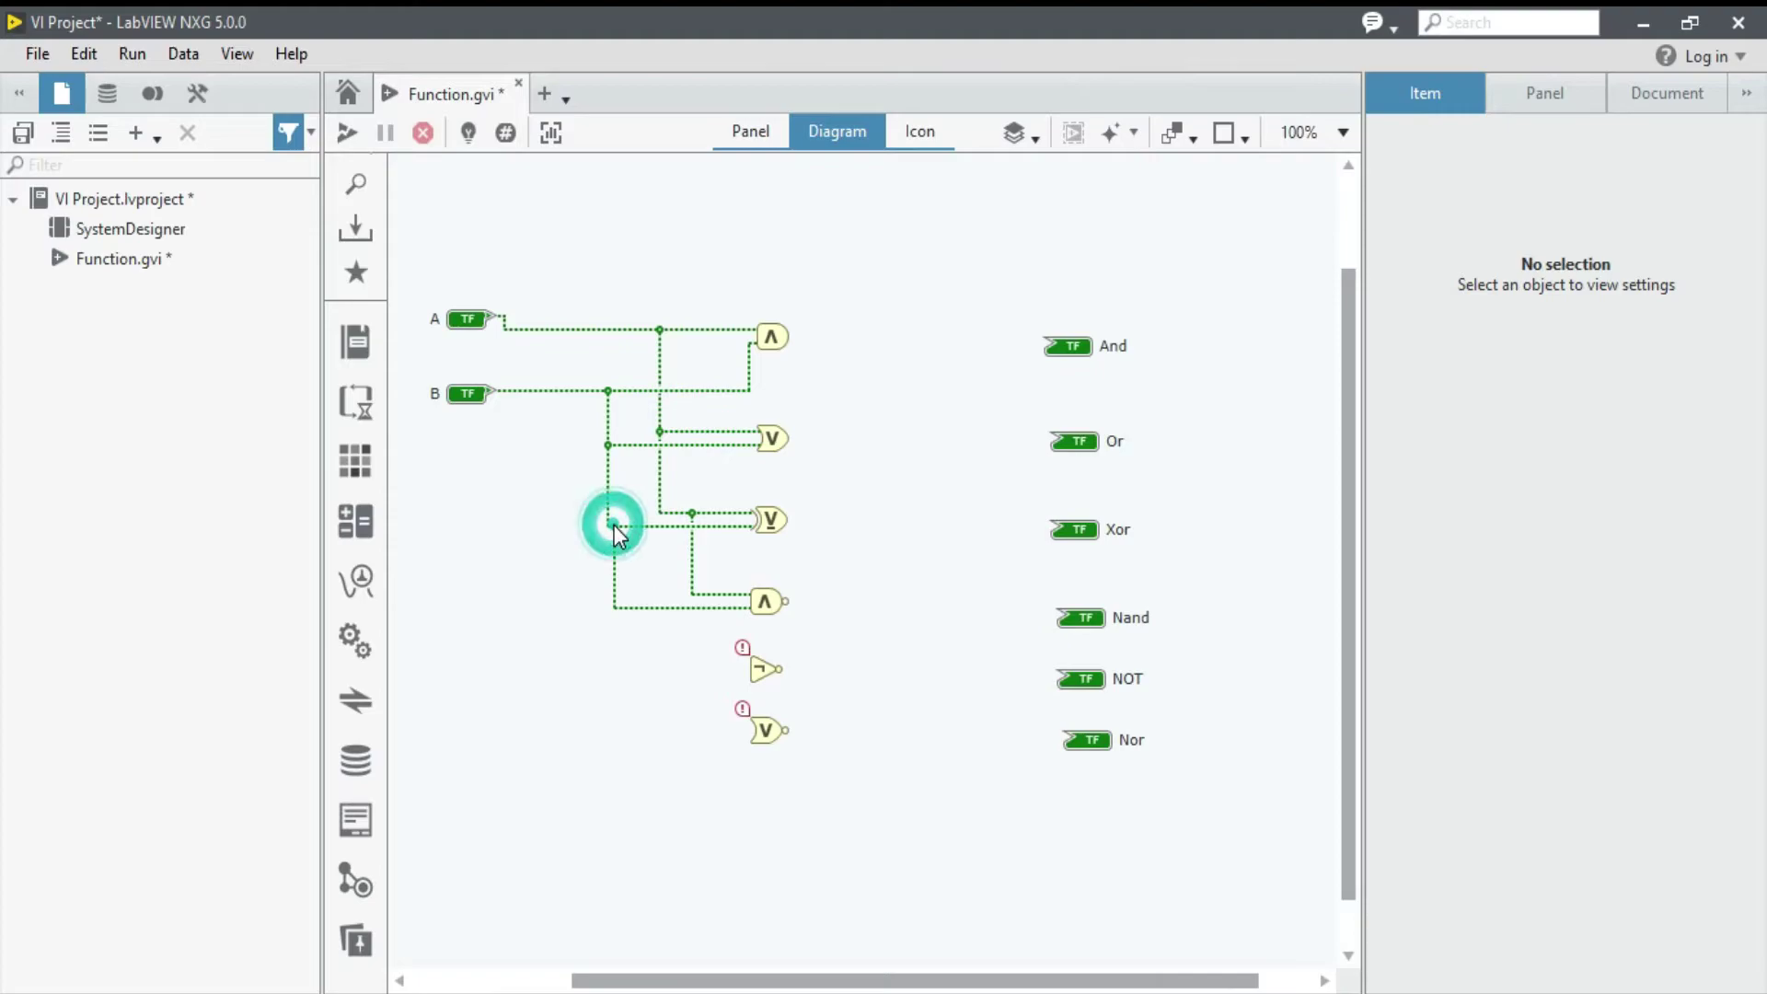
Step: Wire A into the NOT gate, and A and B into the Nor gate
left_click(751, 670)
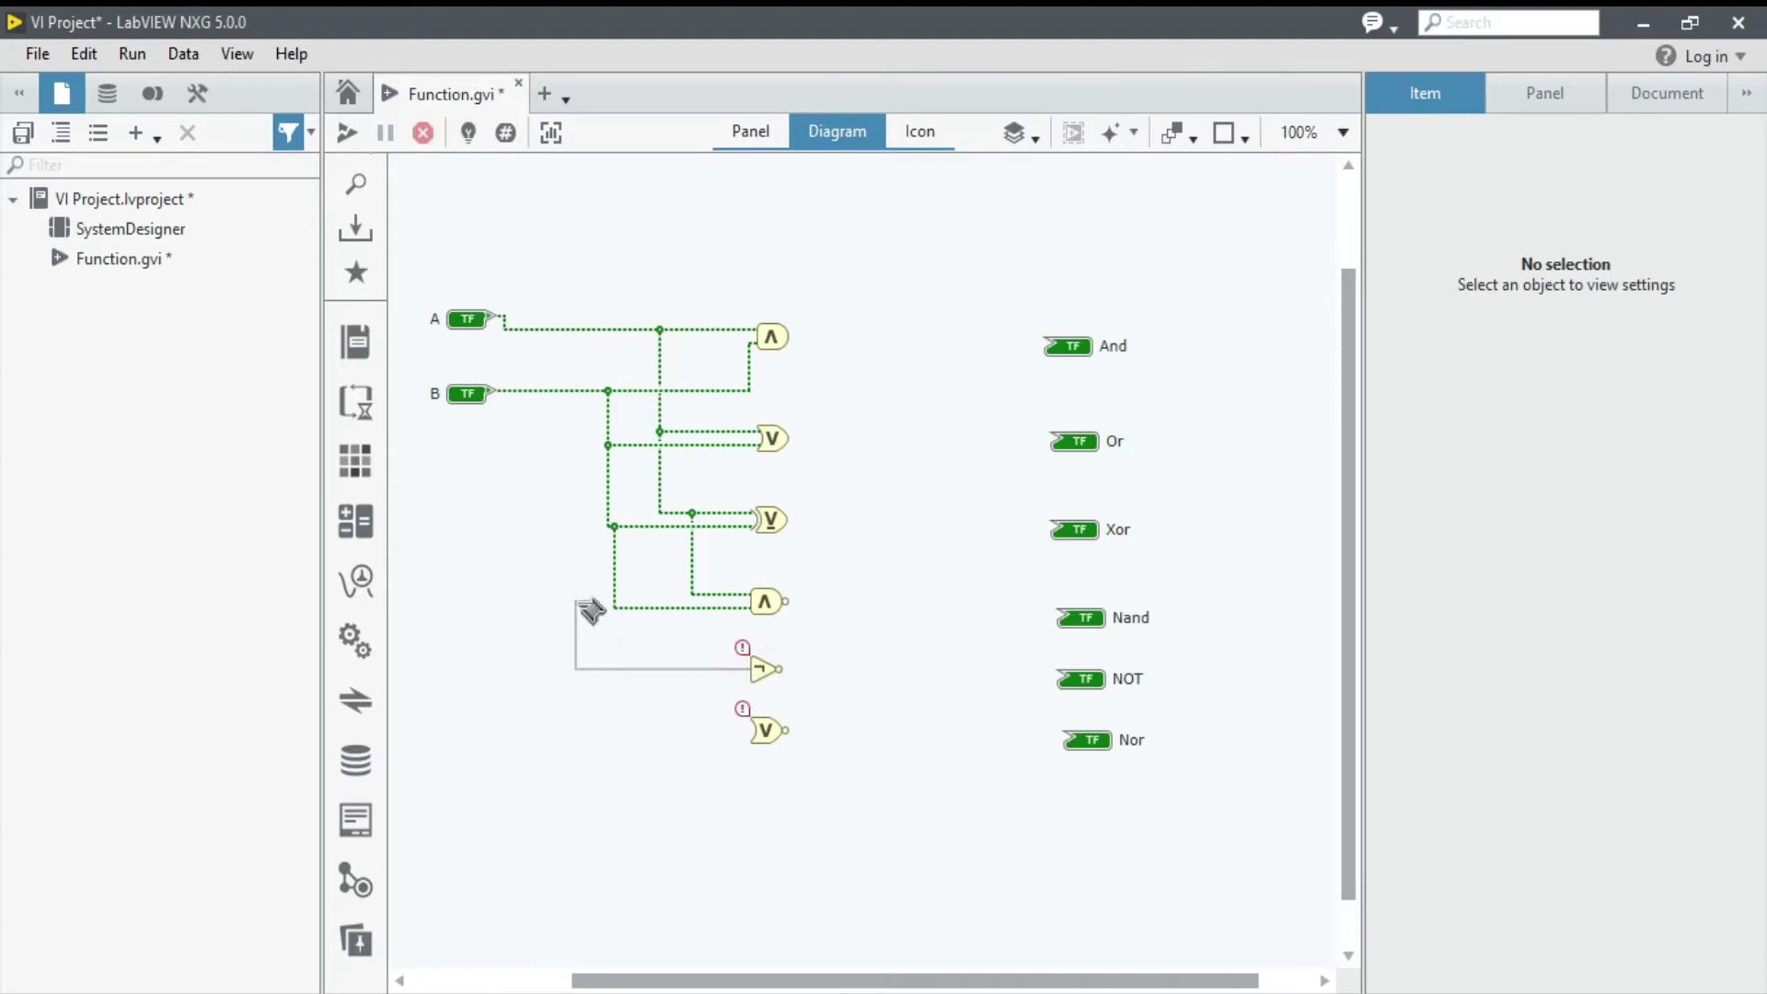
left_click(556, 329)
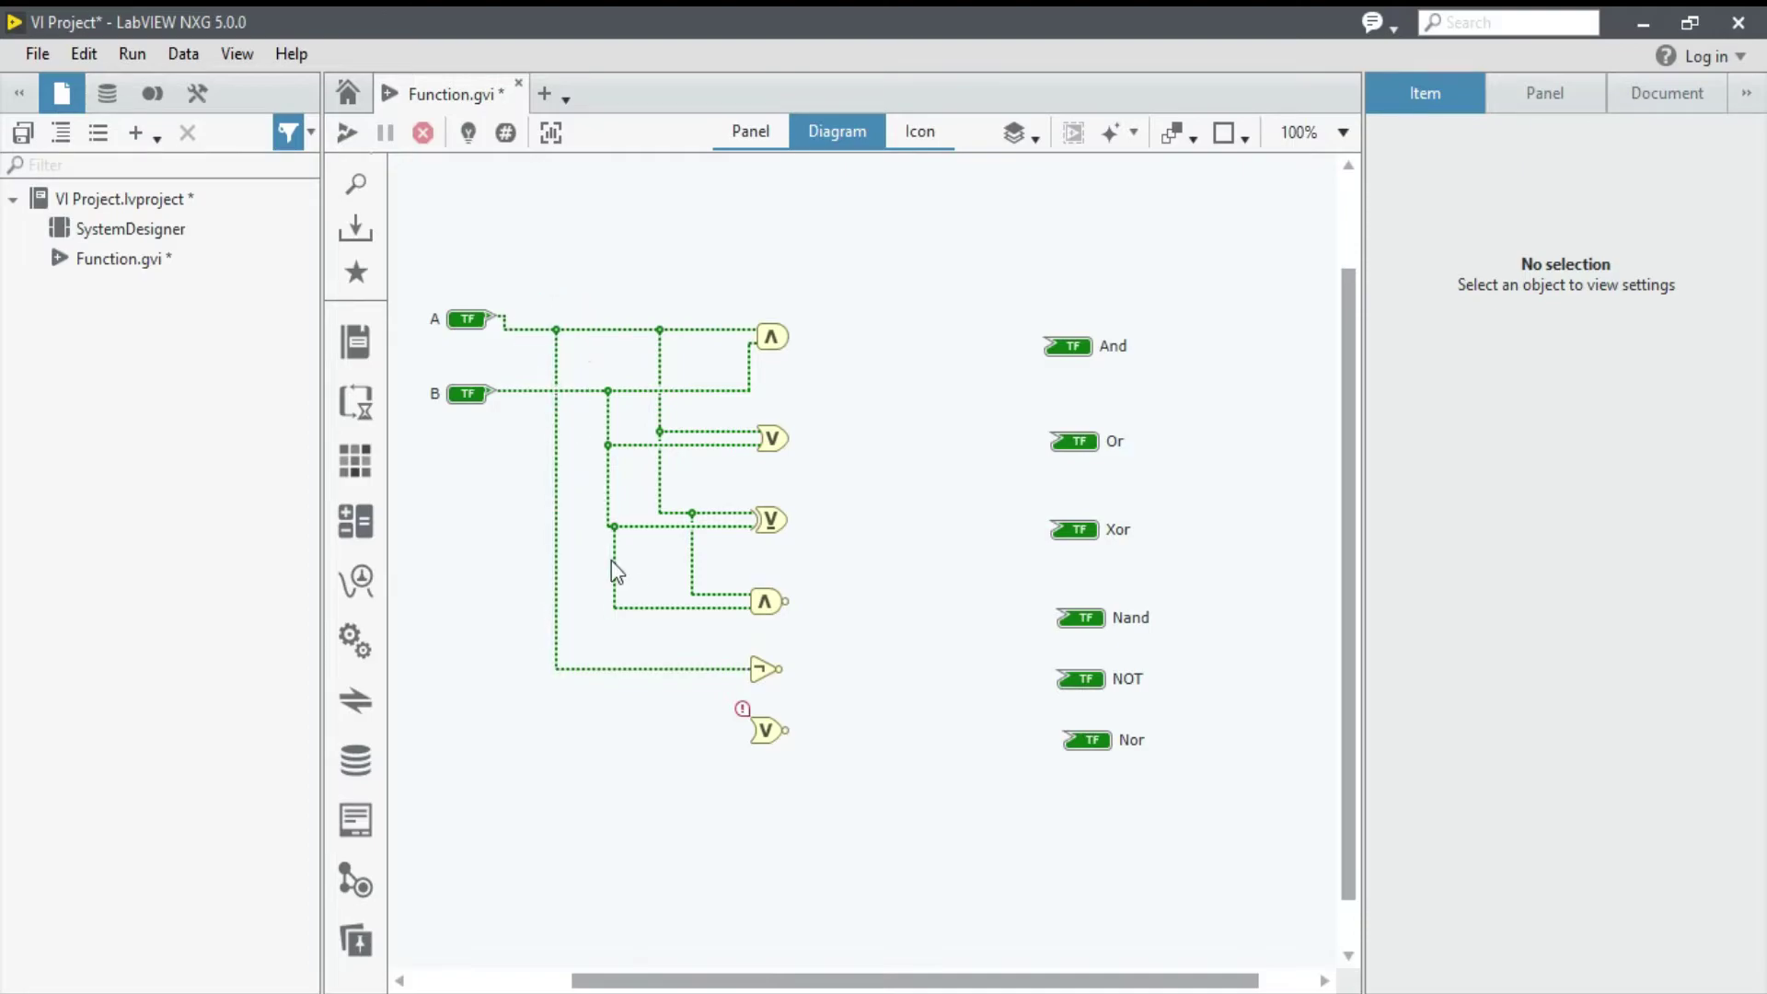
left_click(752, 723)
left_click(666, 668)
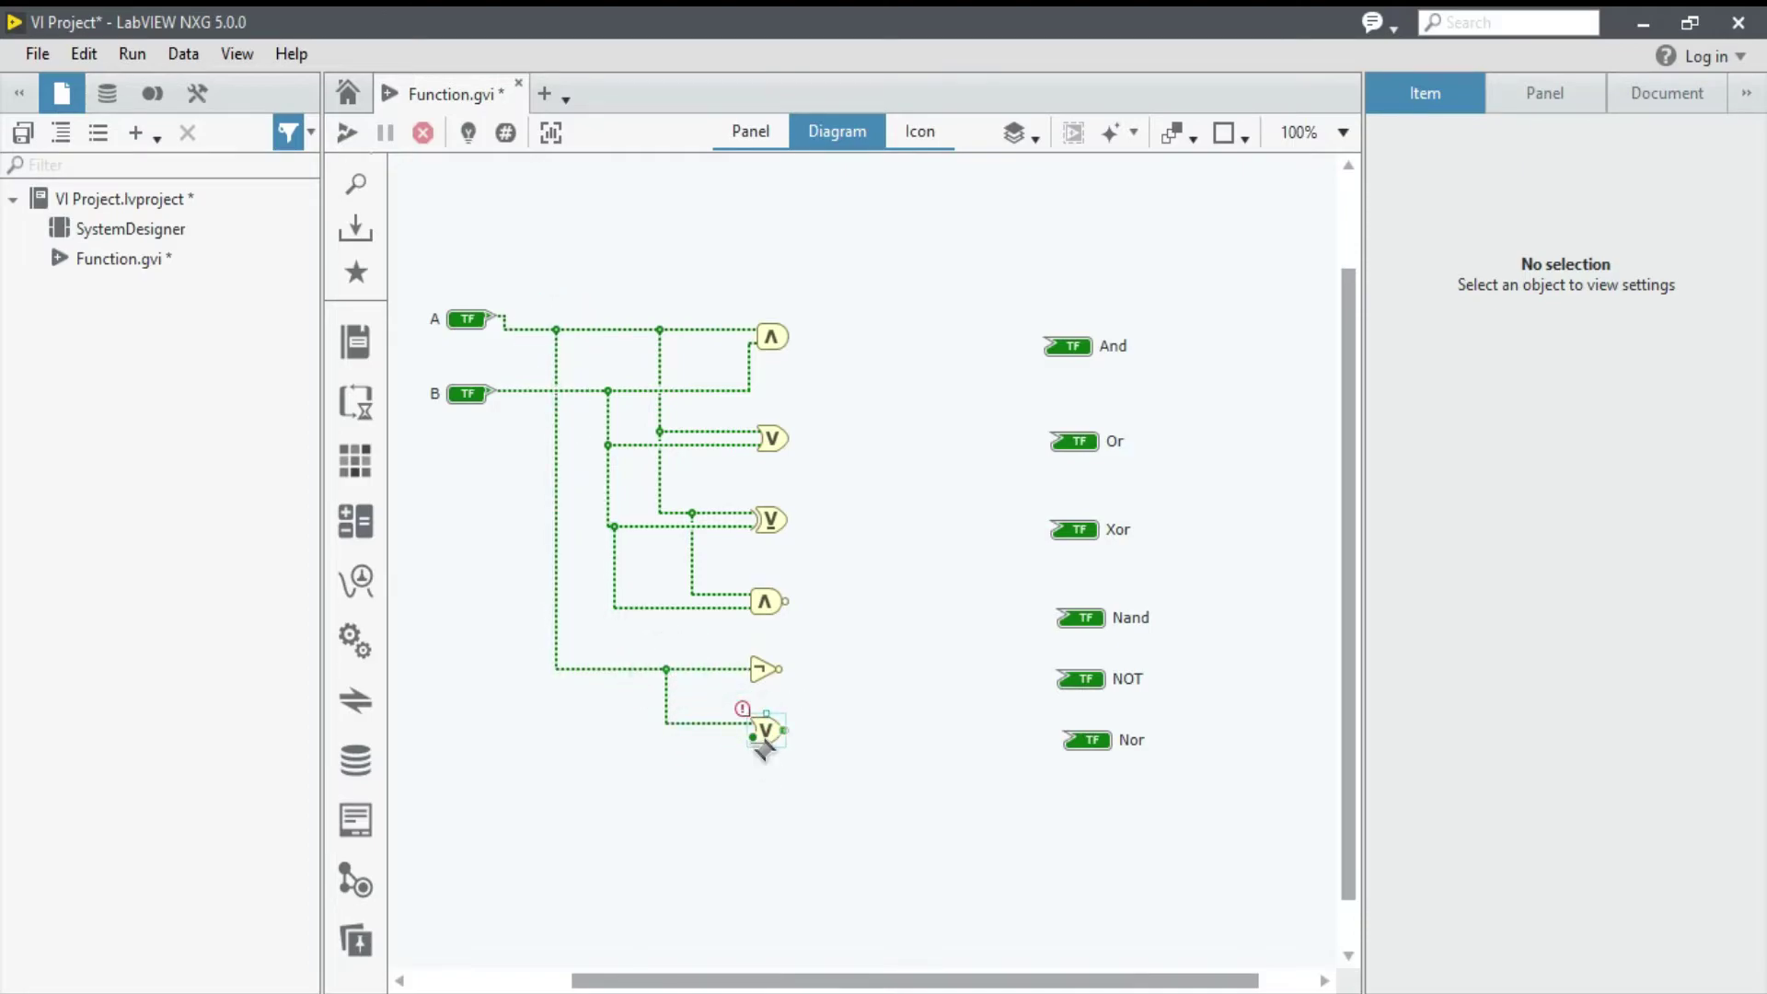
left_click(753, 740)
left_click(613, 606)
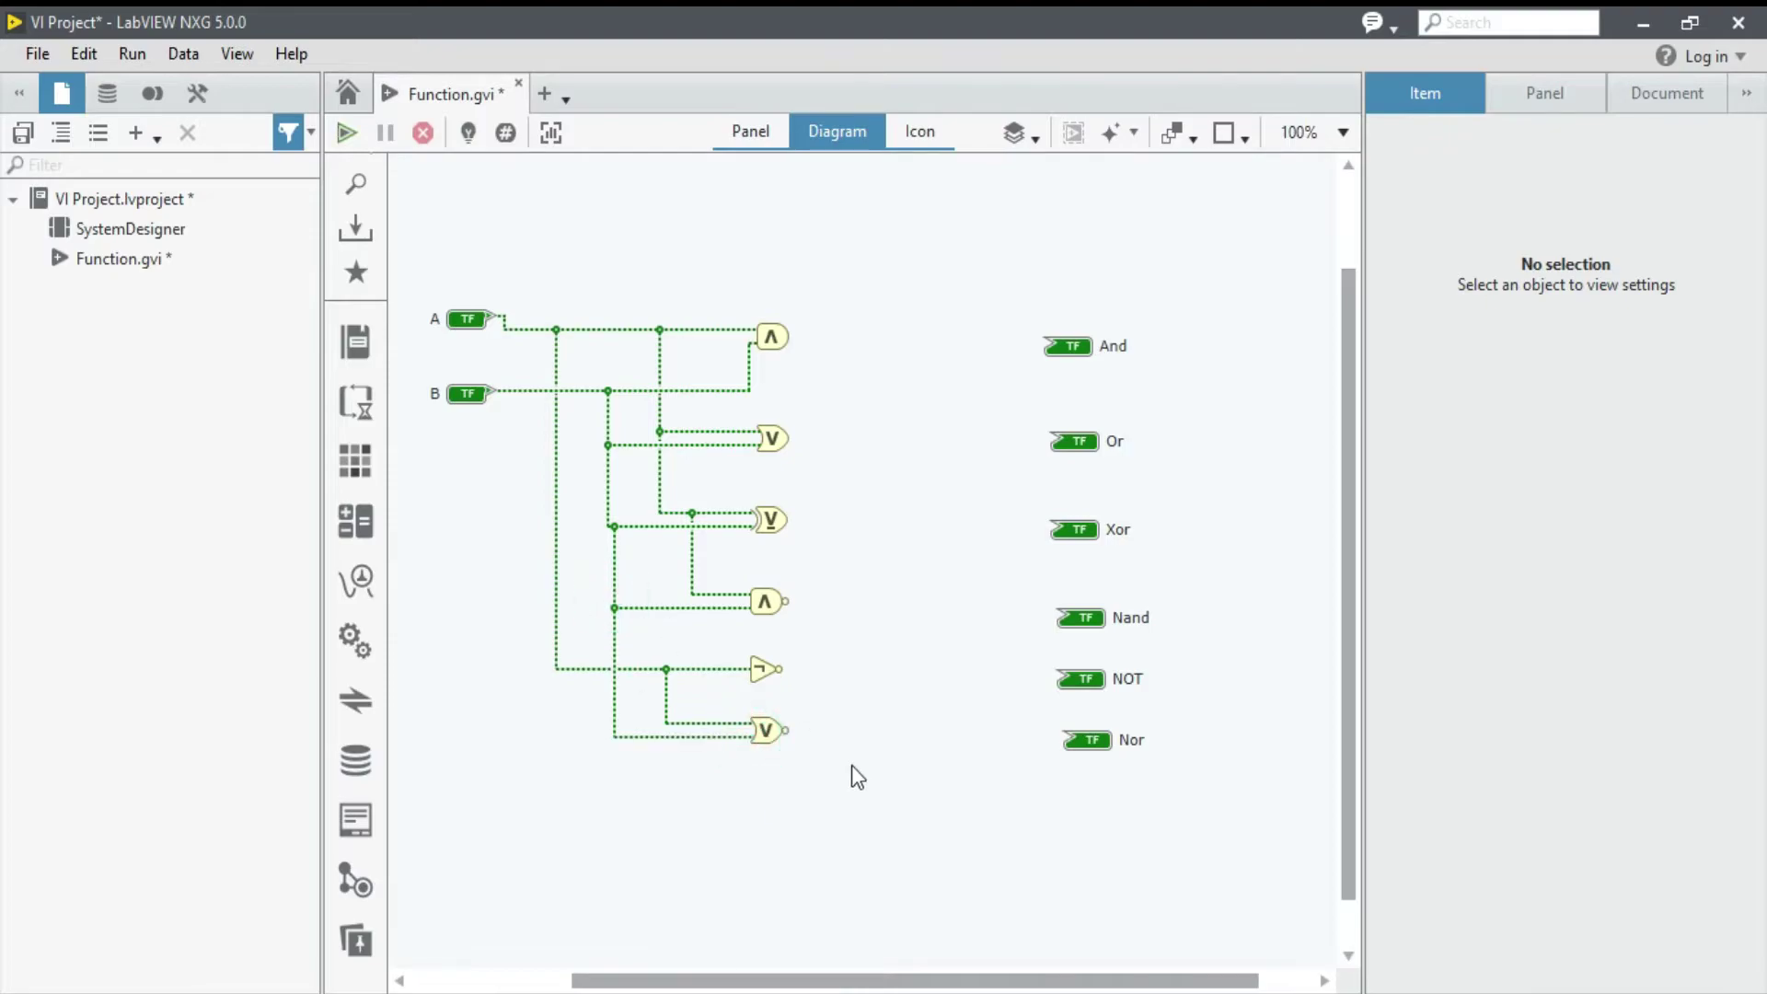
Step: Wire the AND, OR and XOR gate outputs to the And, Or and Xor indicators
left_click(788, 337)
left_click(1050, 345)
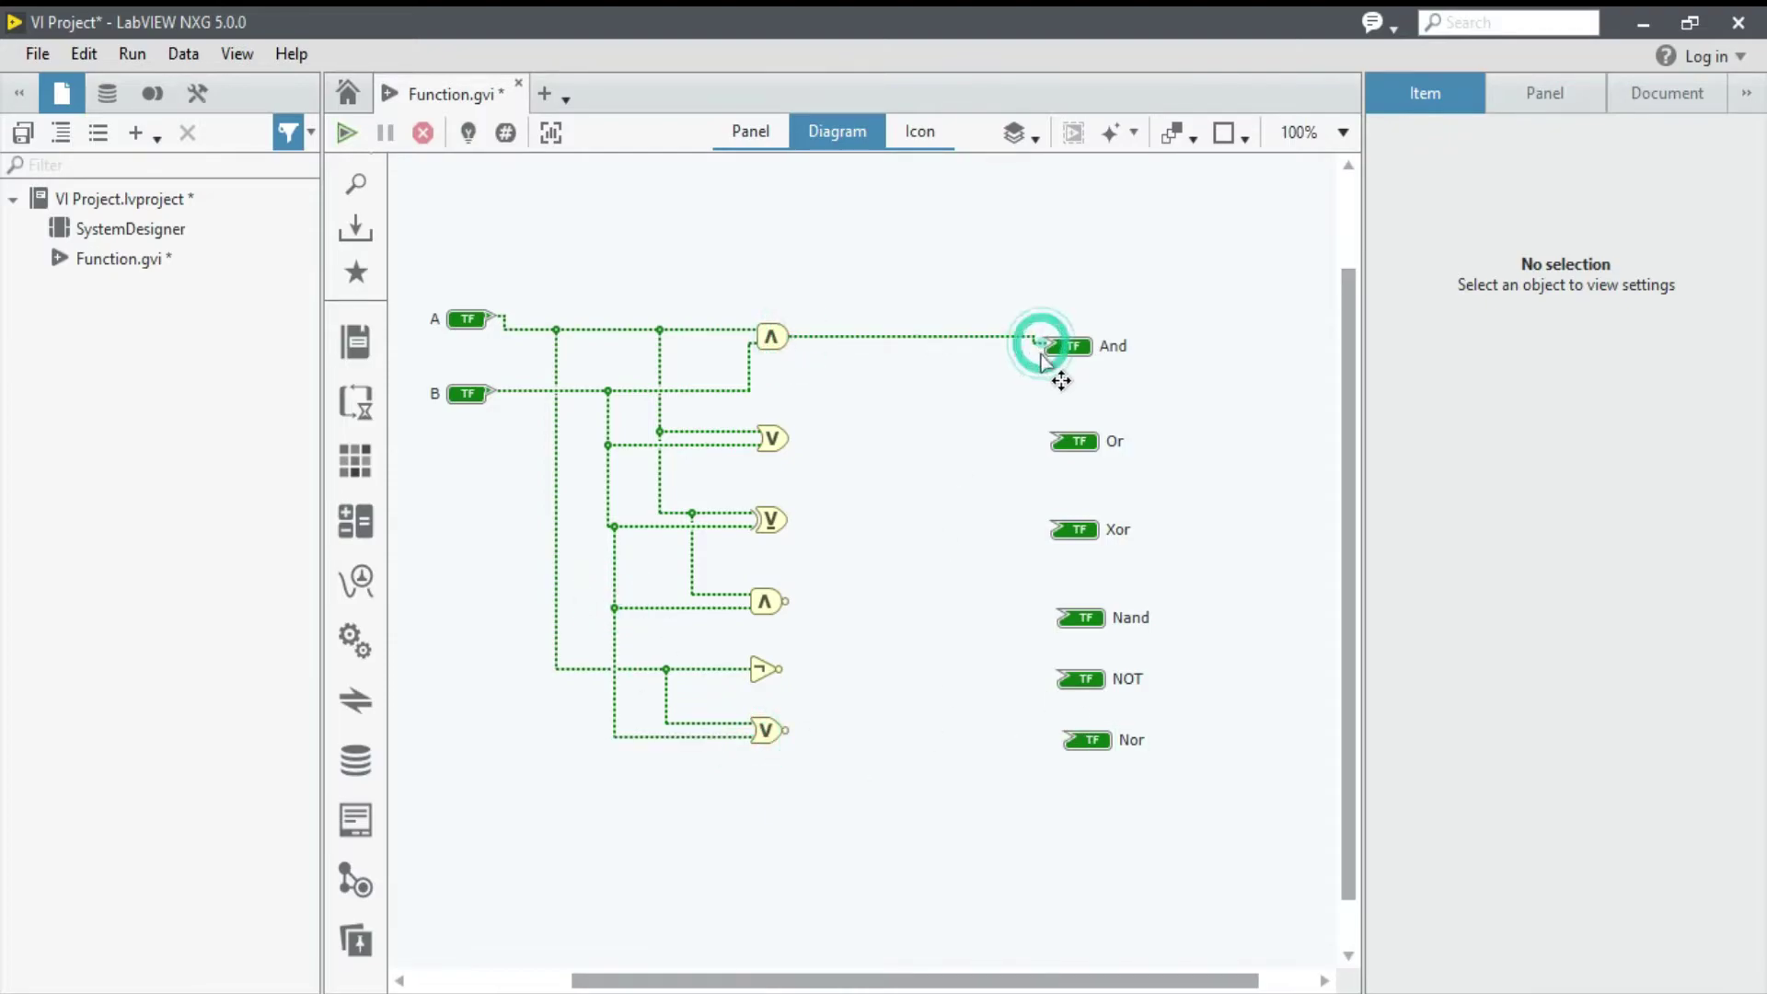
left_click(792, 439)
left_click(1066, 441)
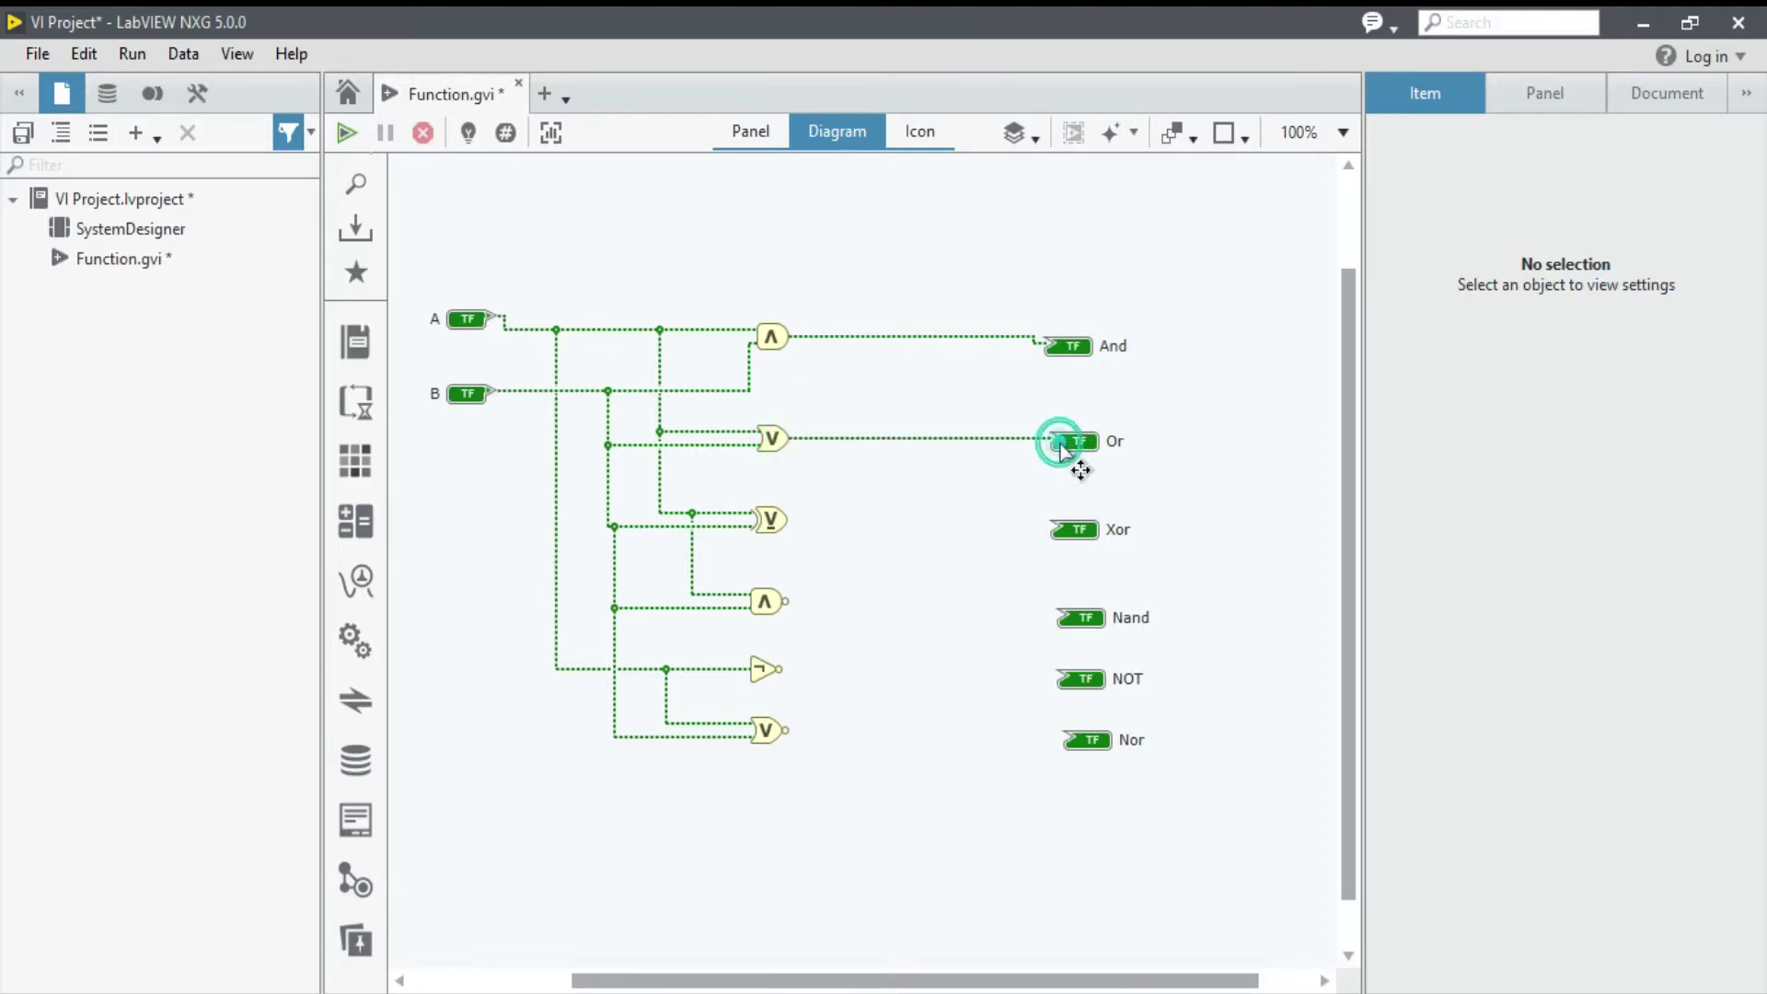
left_click(787, 520)
left_click(1056, 528)
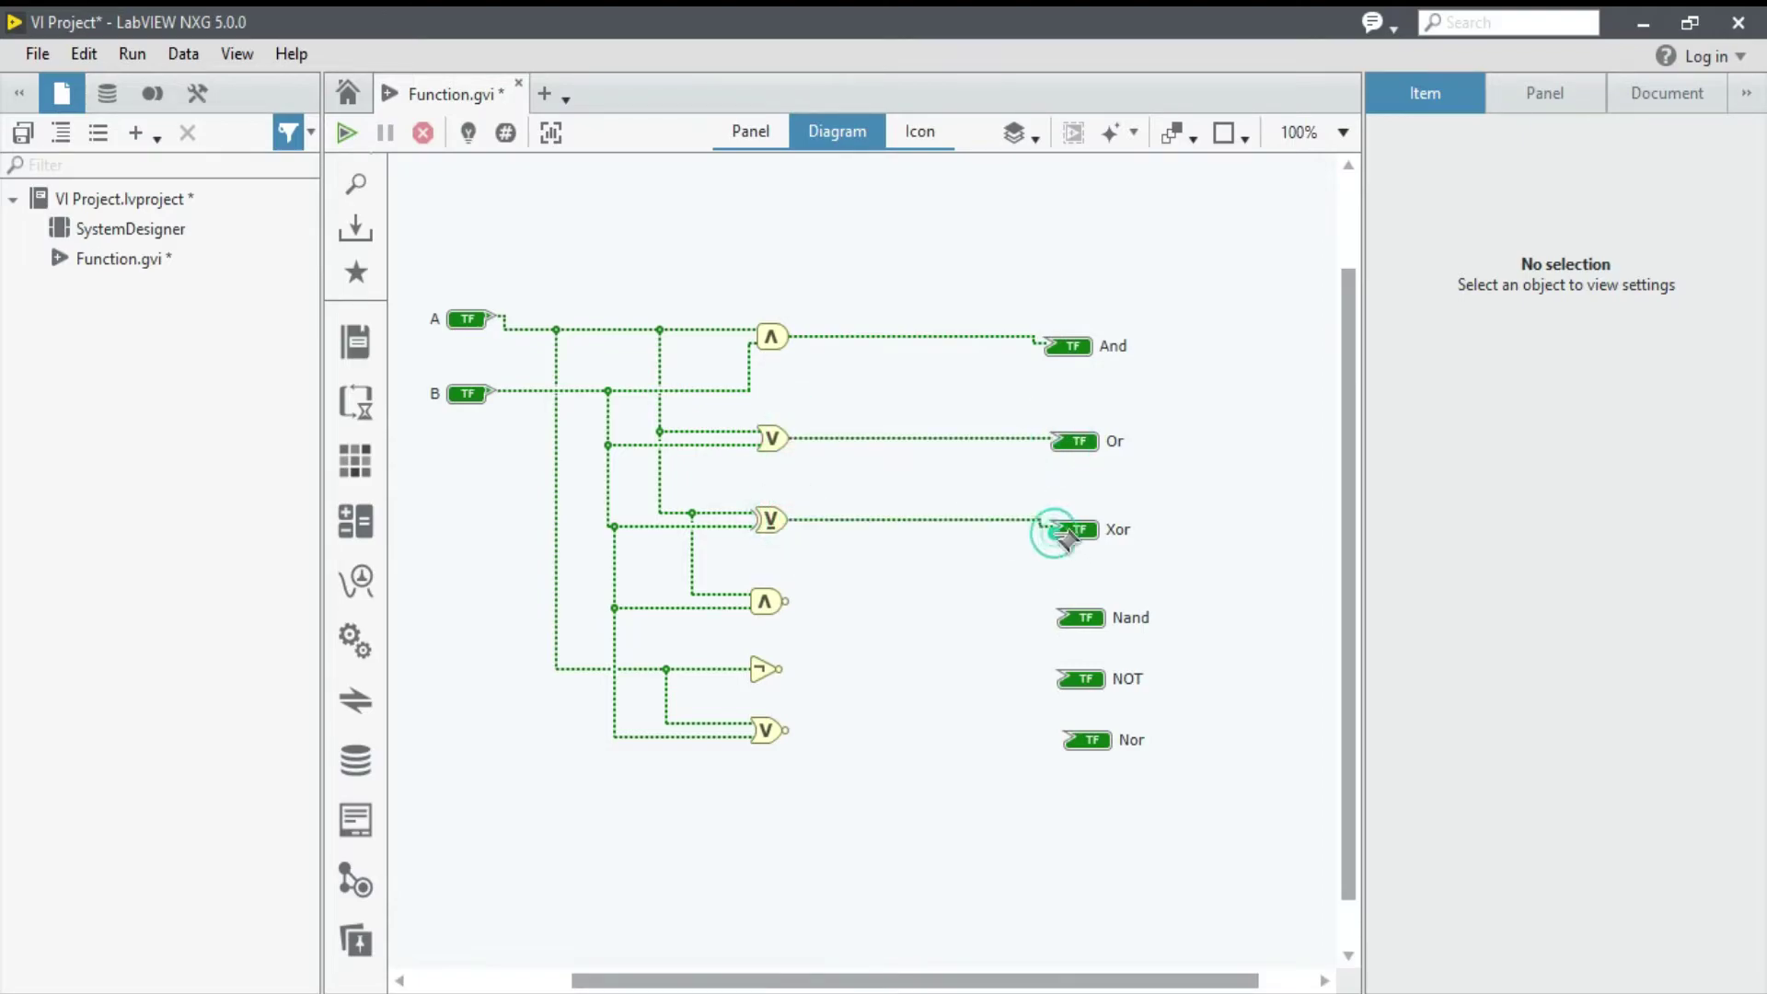
Step: Wire the NAND, NOT and NOR outputs to the Nand, NOT and Nor indicators
left_click(787, 602)
left_click(1064, 617)
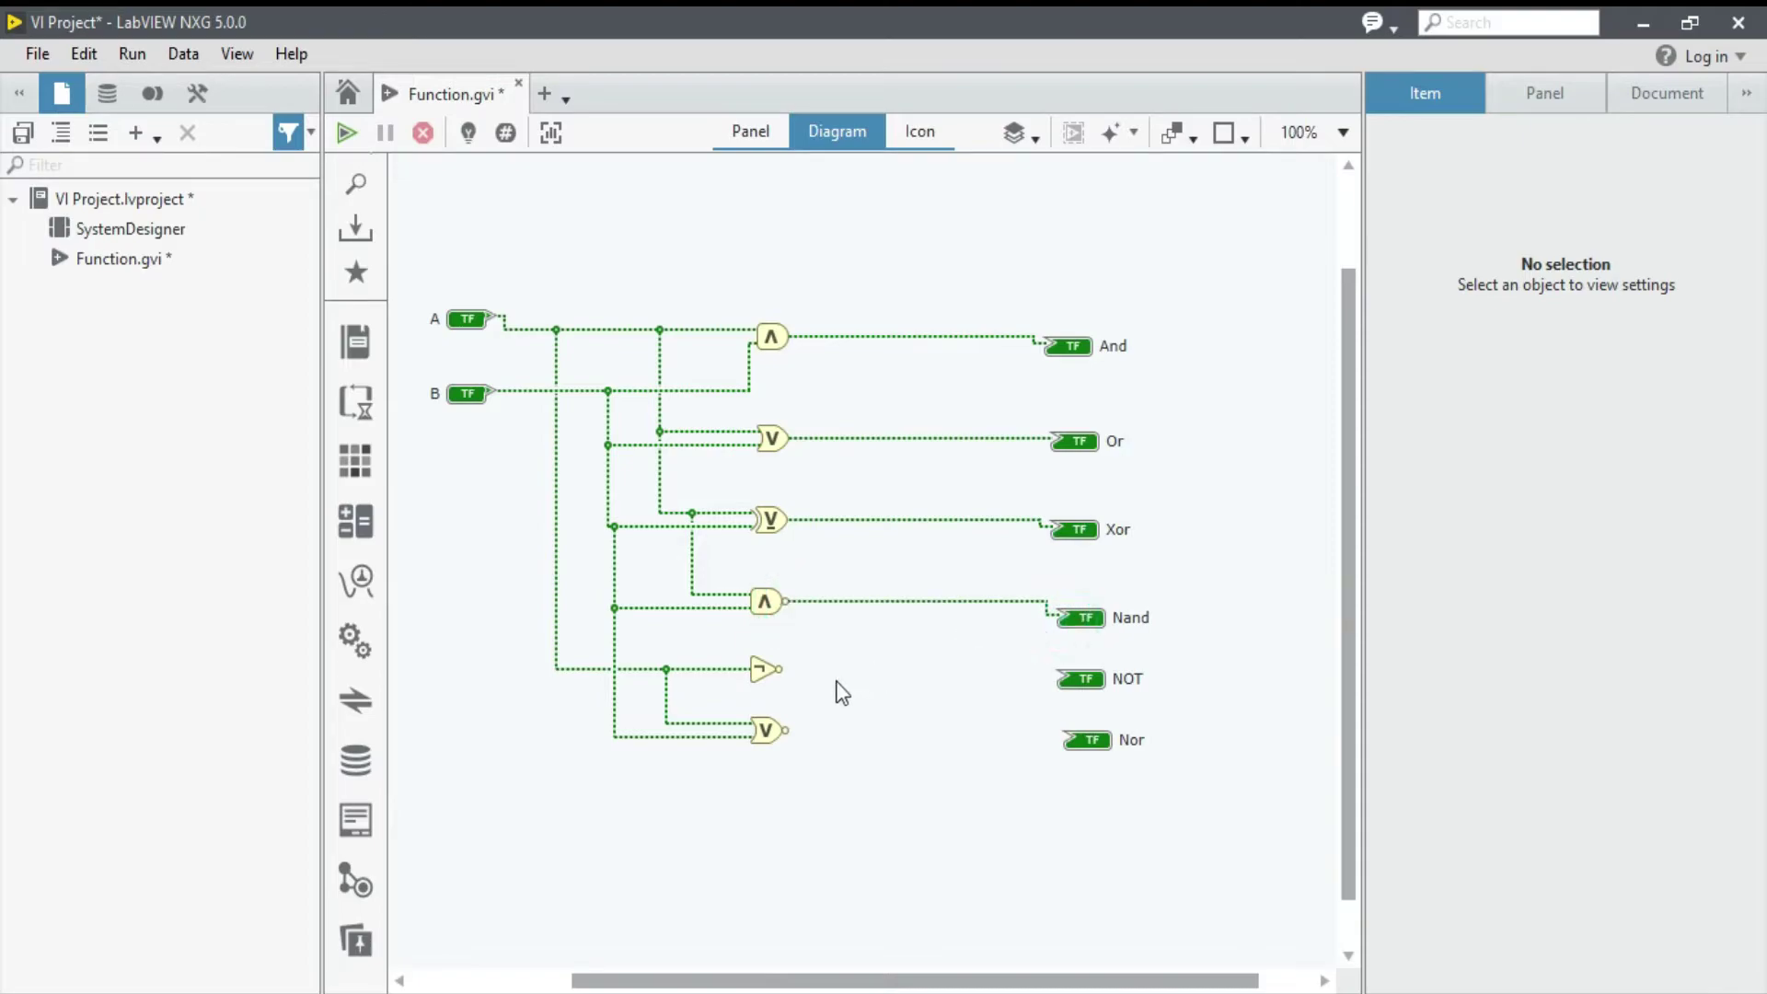
left_click(783, 670)
left_click(1065, 679)
left_click(786, 731)
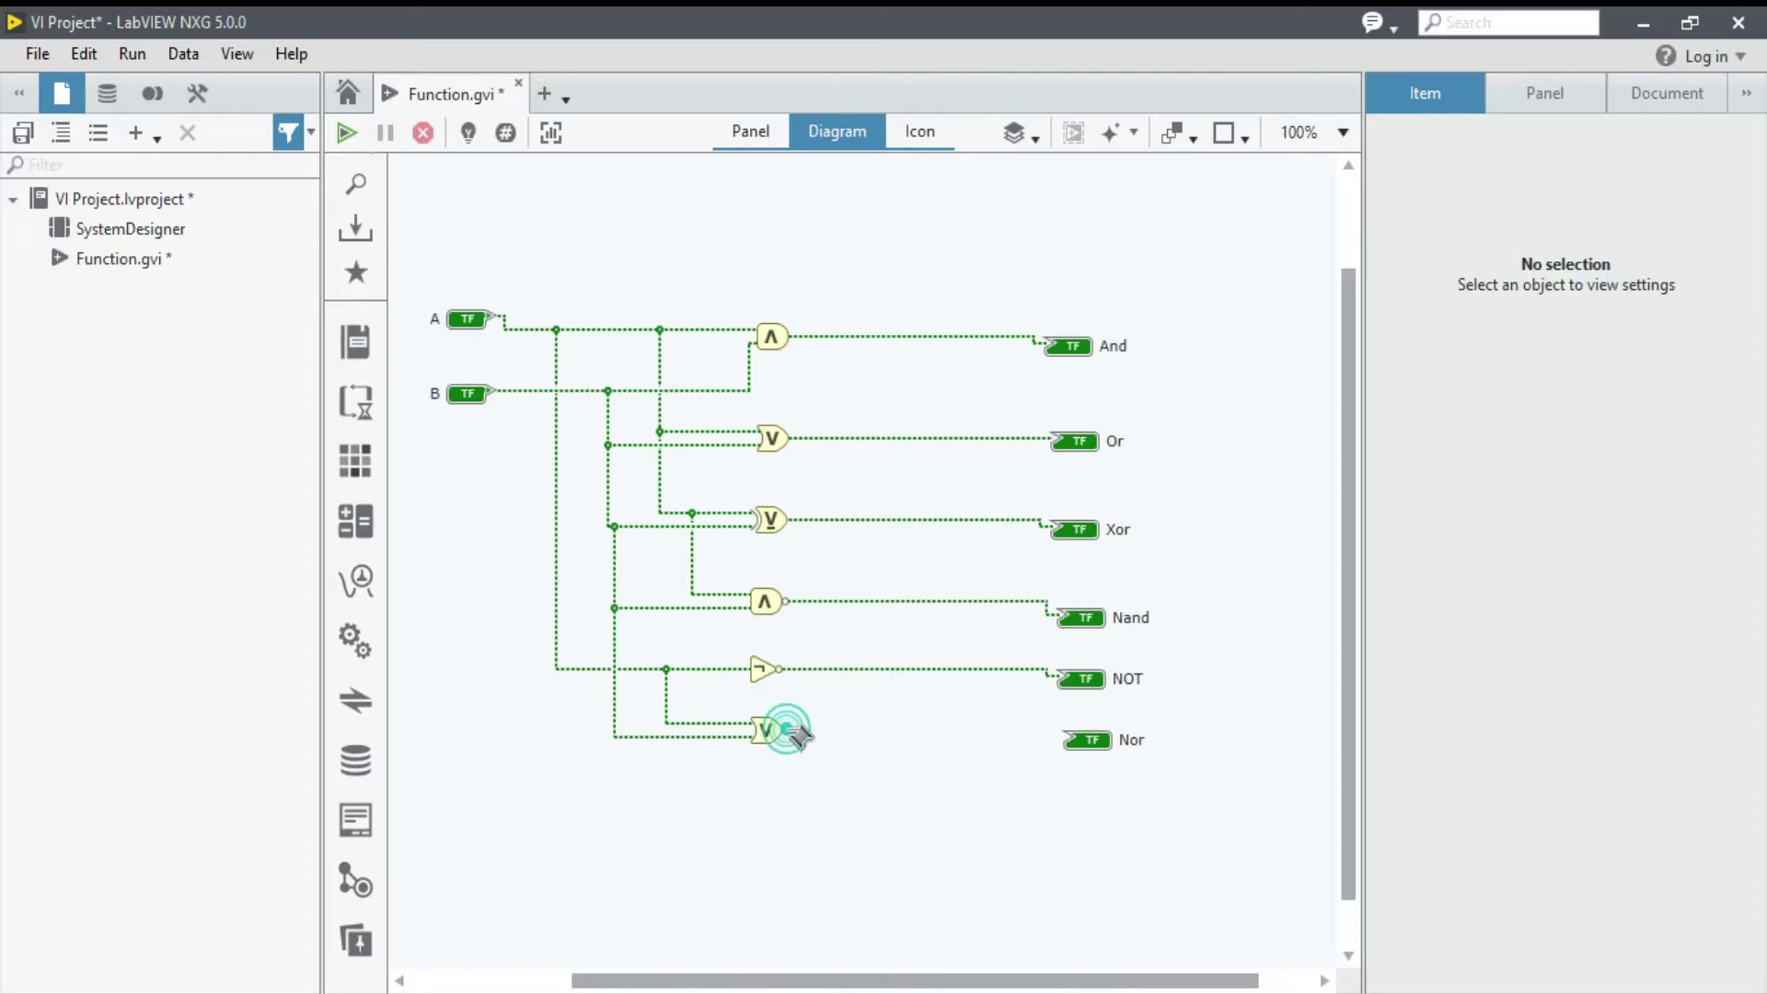
left_click(1067, 740)
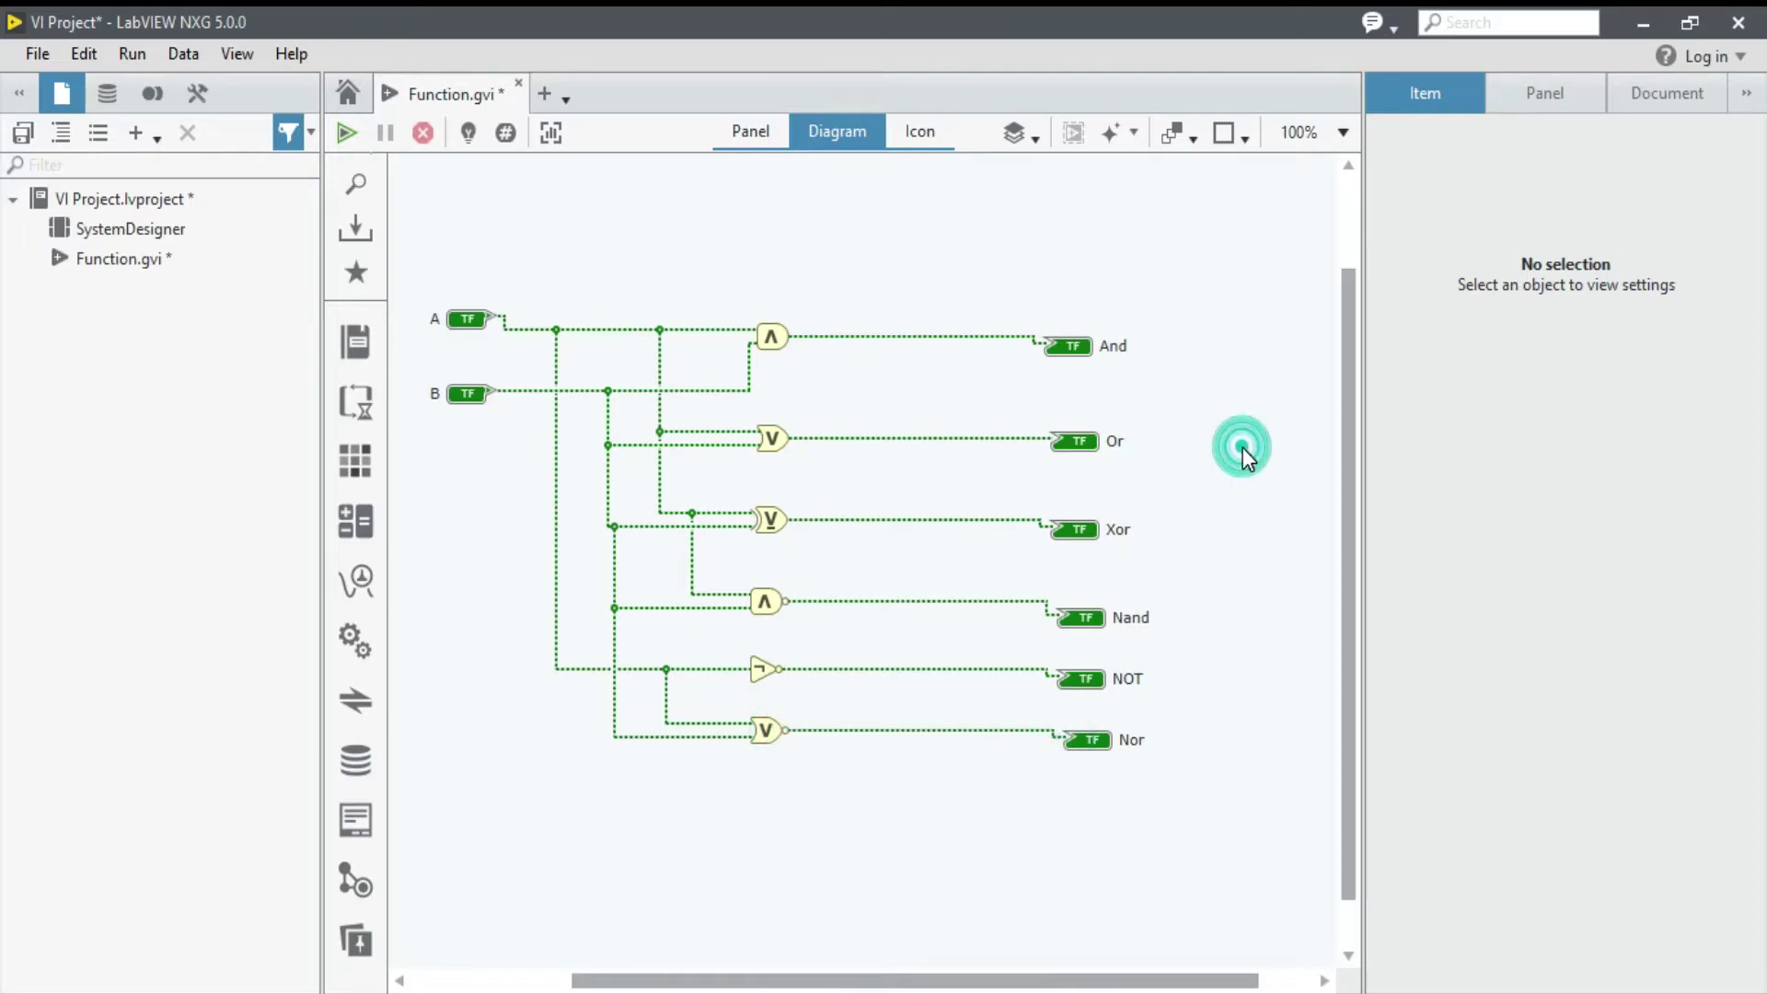
left_click(757, 128)
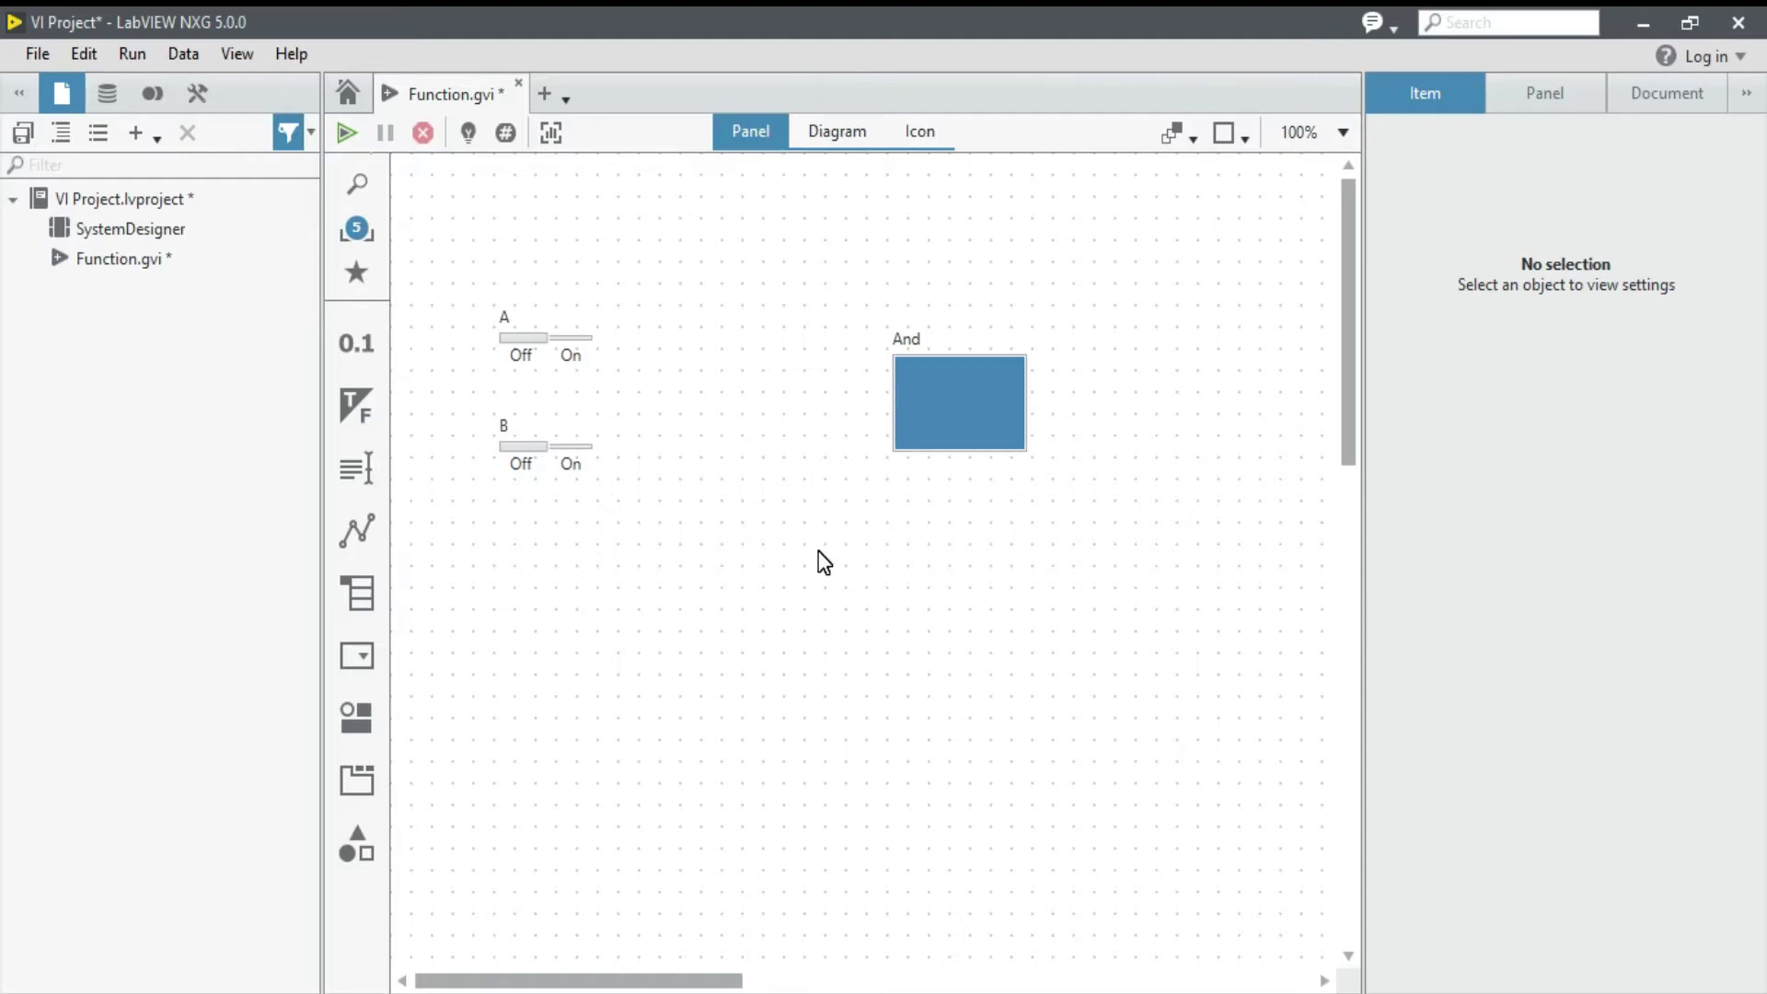
Step: Place the Nand indicator below And and the Nor indicator to its right
left_click(356, 228)
mouse_move(461, 307)
left_mouse_down()
mouse_move(900, 526)
mouse_move(962, 584)
left_mouse_up()
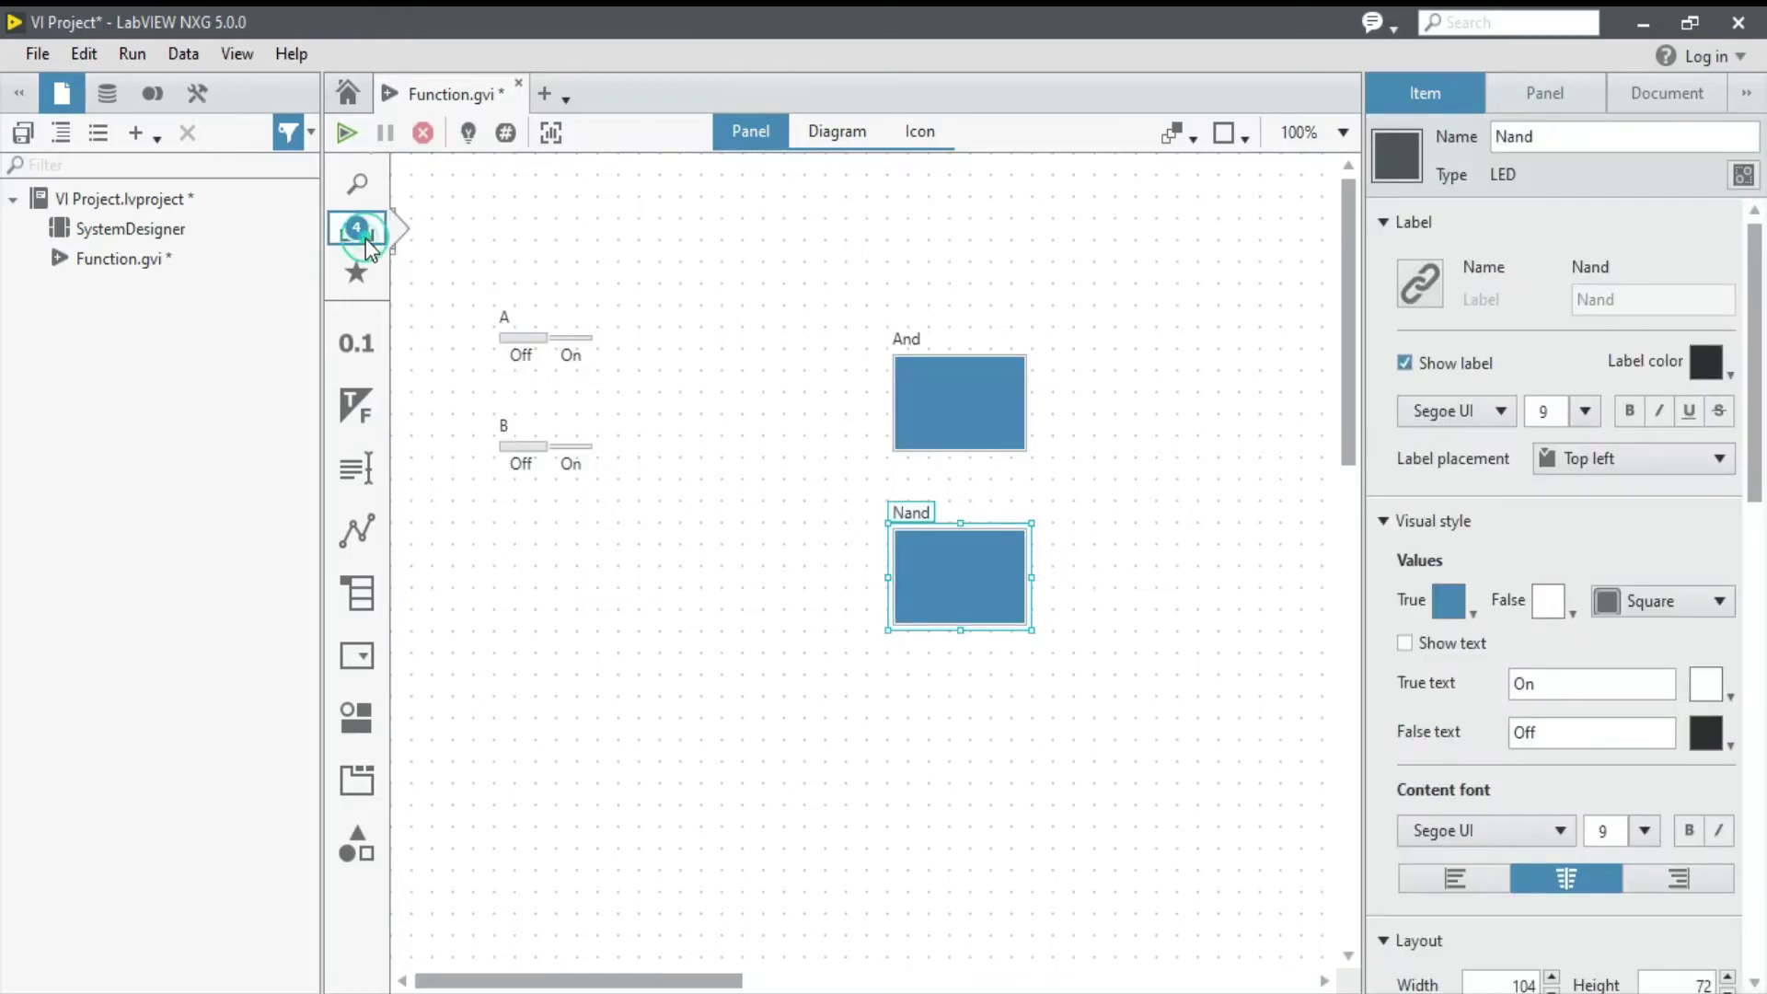
left_click(353, 233)
mouse_move(466, 307)
left_mouse_down()
mouse_move(1186, 418)
mouse_move(1173, 403)
left_mouse_up()
left_click(373, 229)
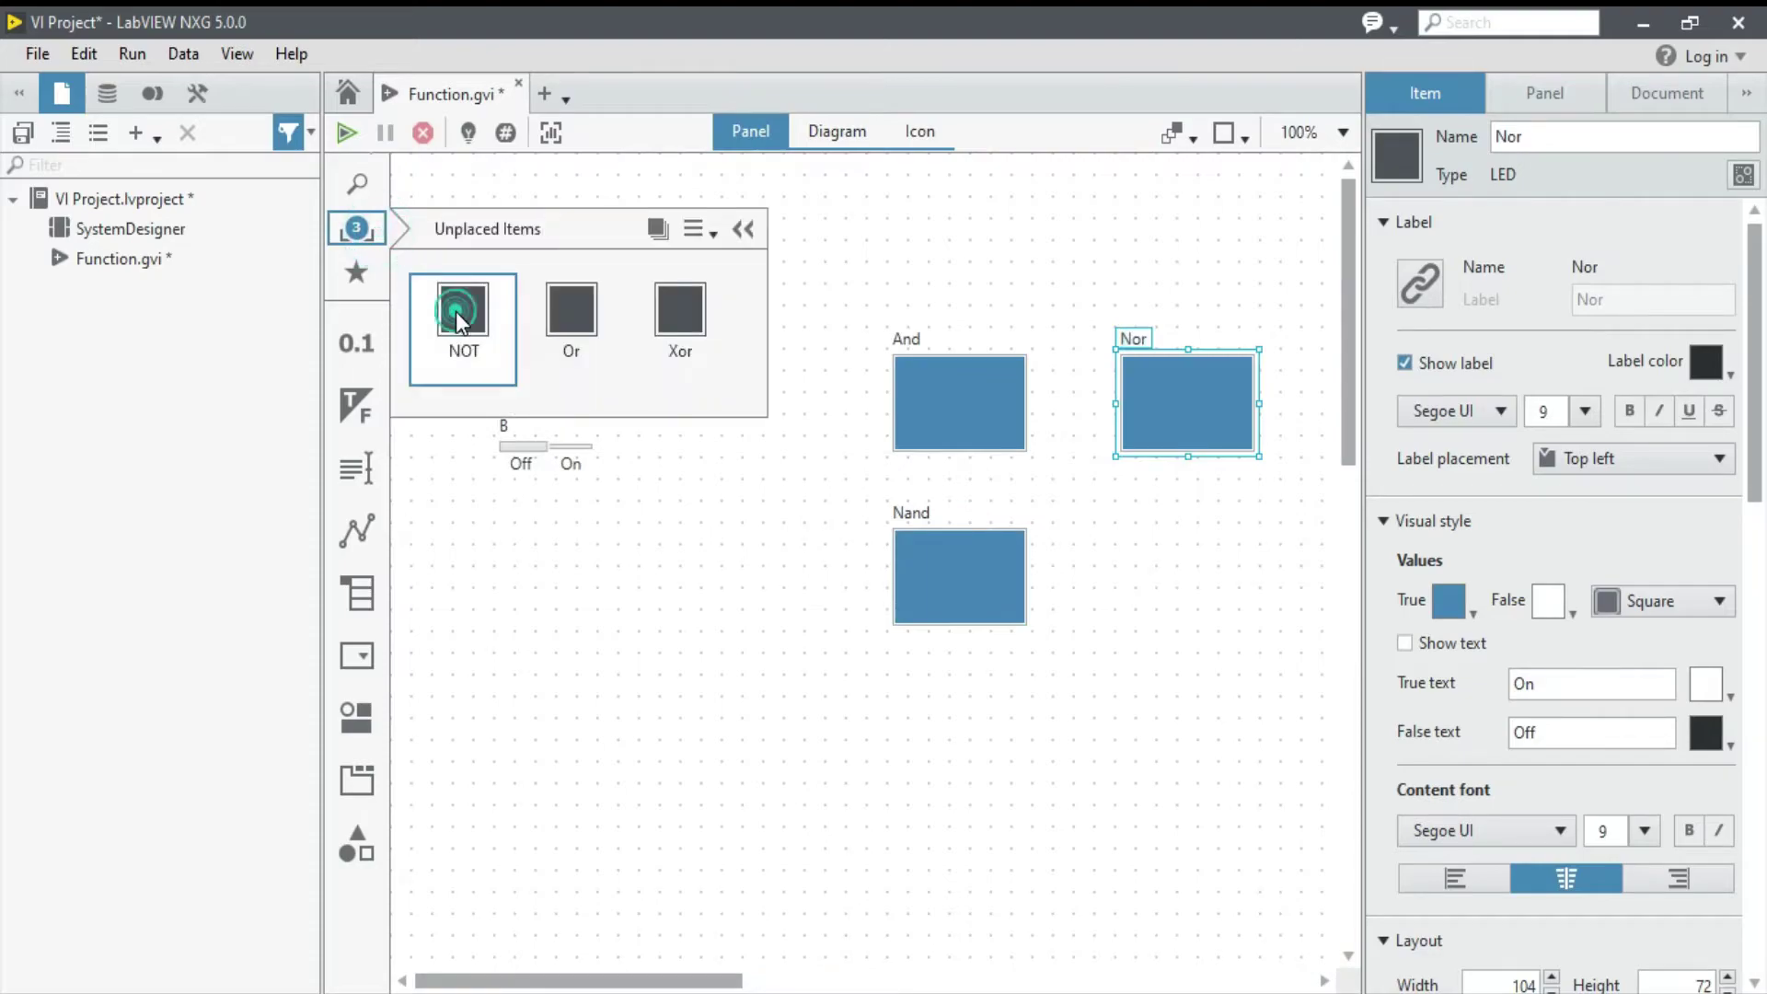
Step: Place NOT left of Nand, Or left of And, and Xor below Nor
left_click_drag(461, 307, 770, 580)
left_click(358, 229)
left_click_drag(483, 329, 769, 391)
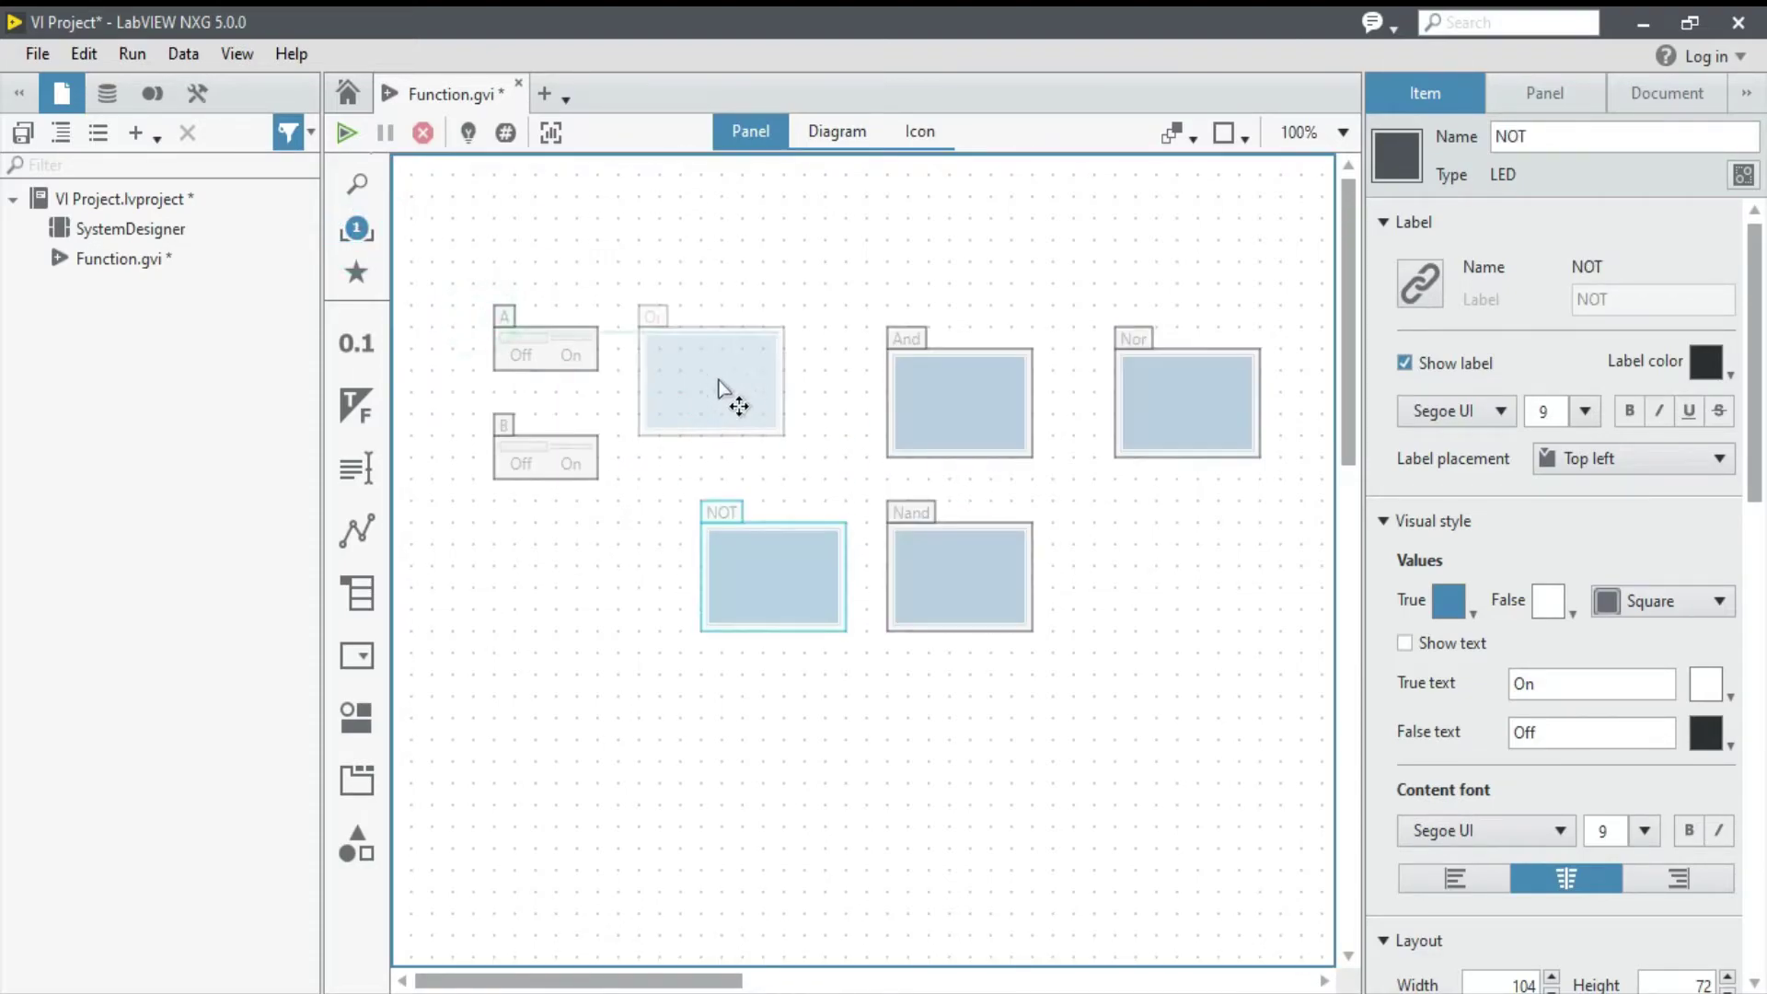
left_click(365, 240)
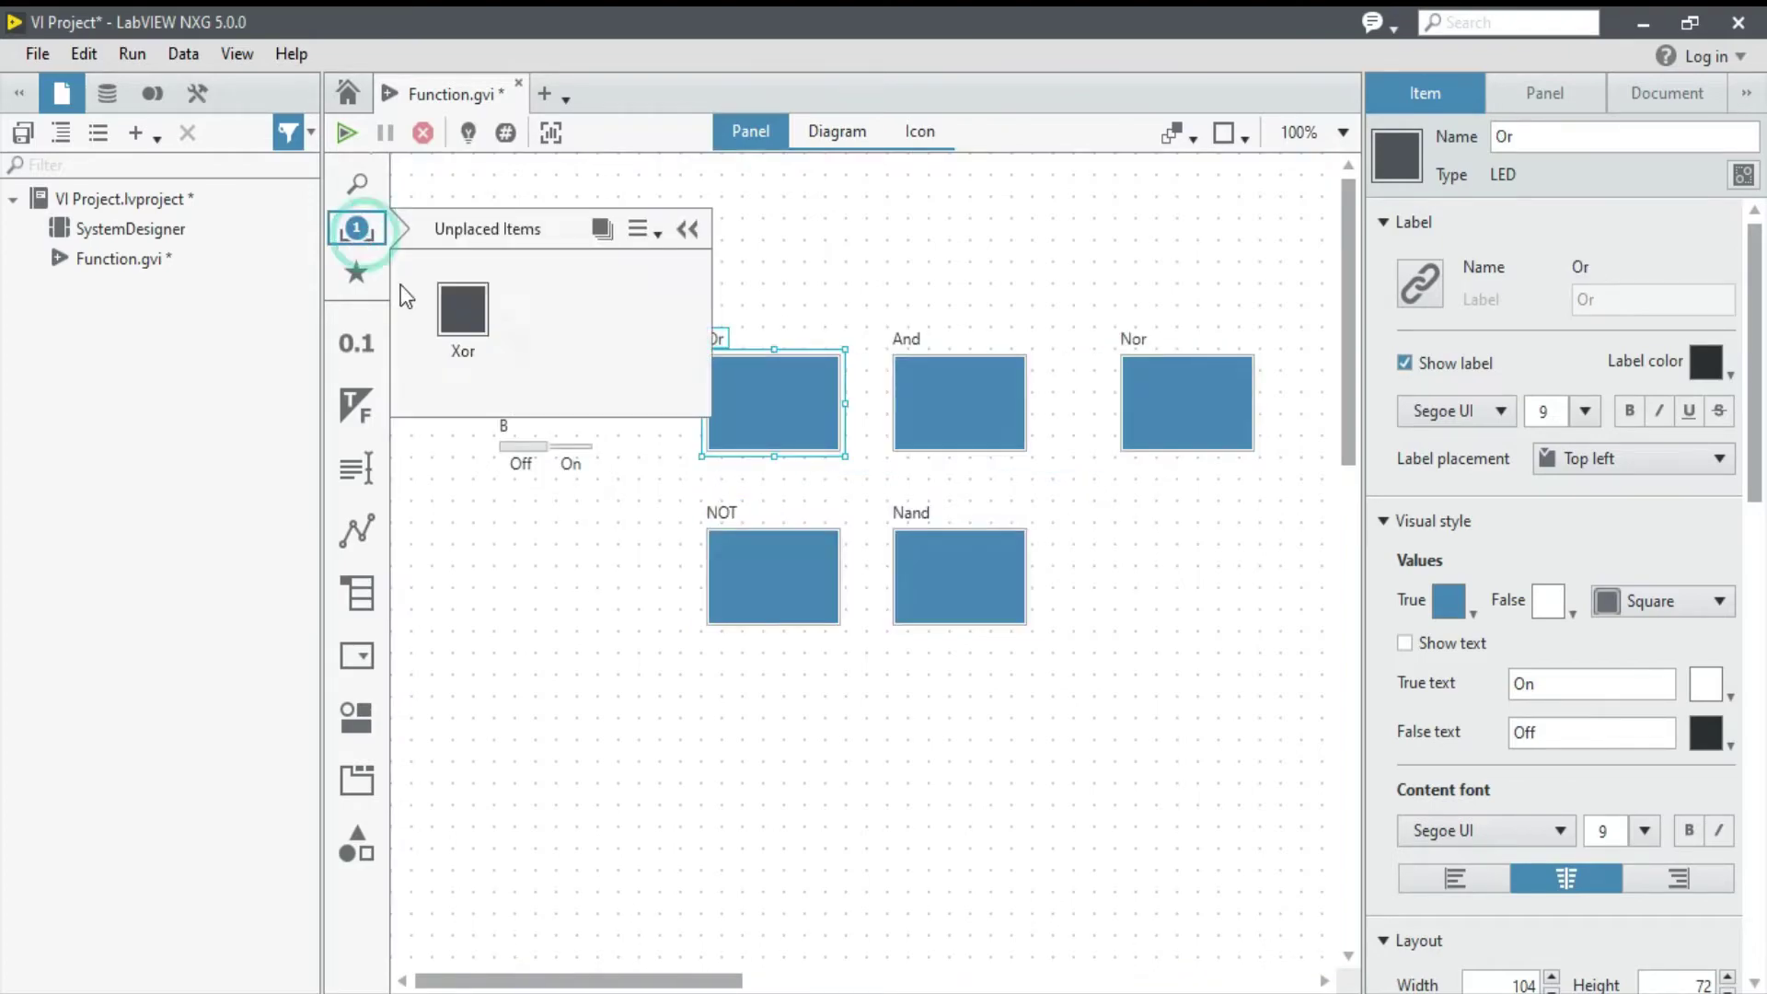
left_click_drag(466, 308, 1175, 576)
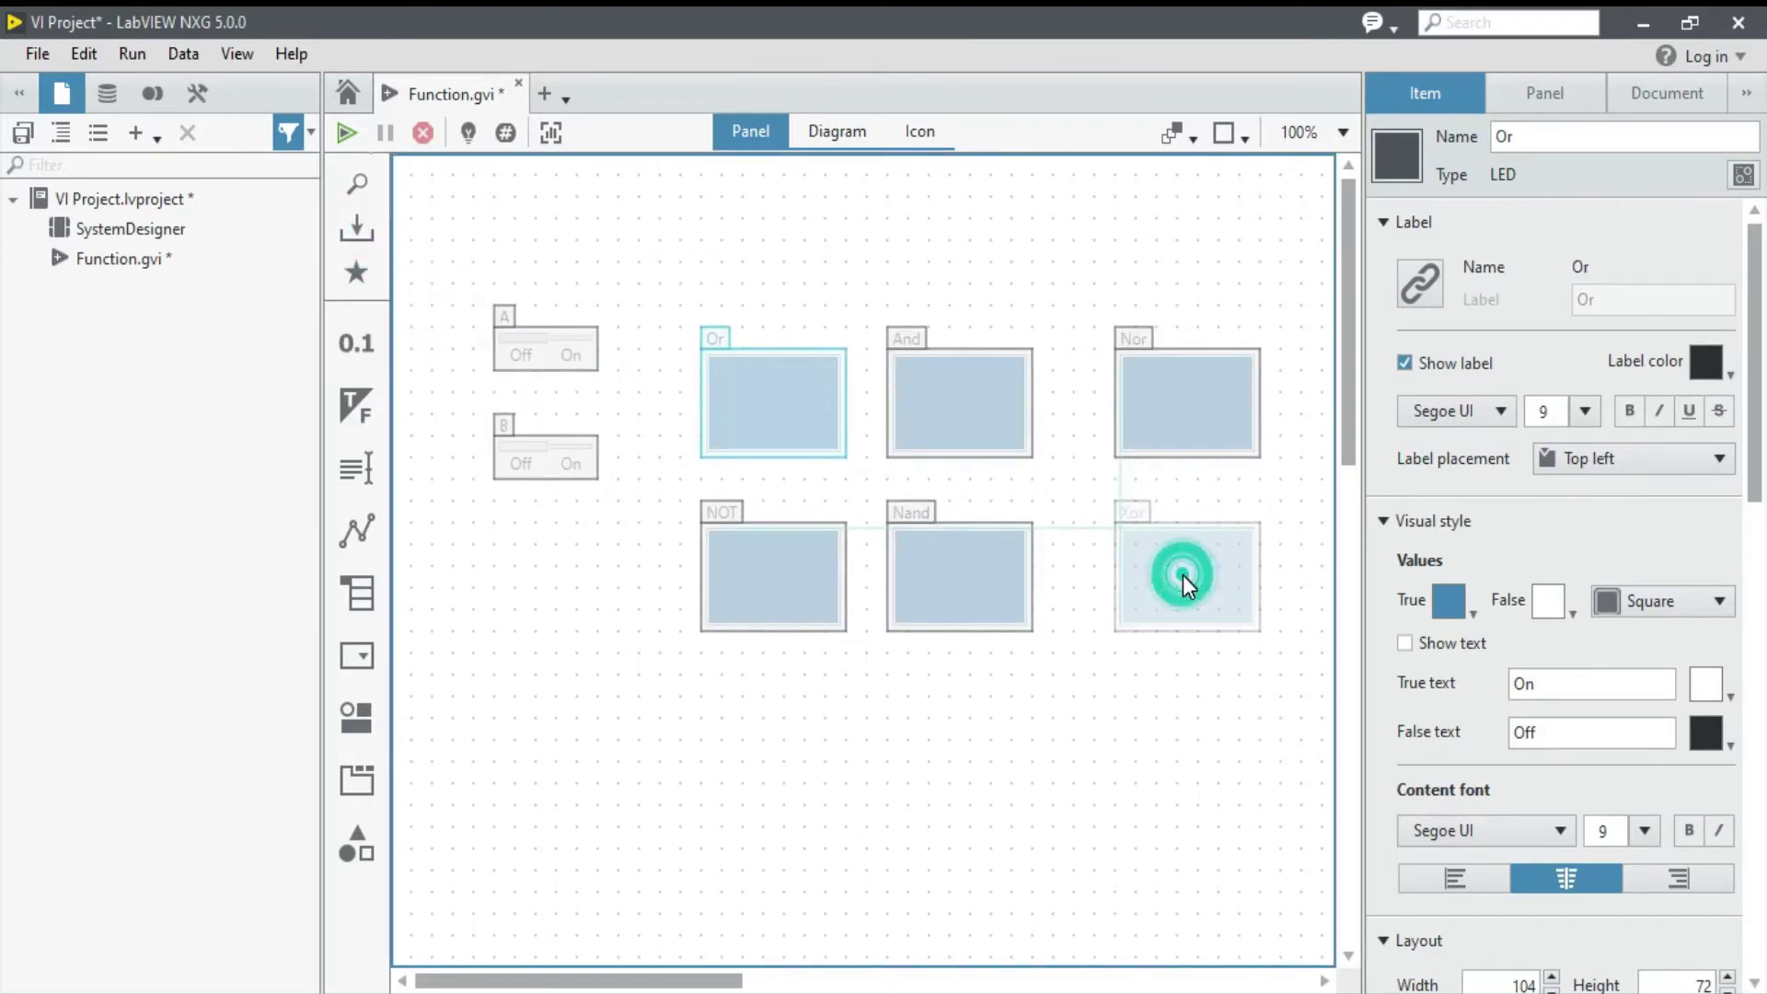
left_click(891, 715)
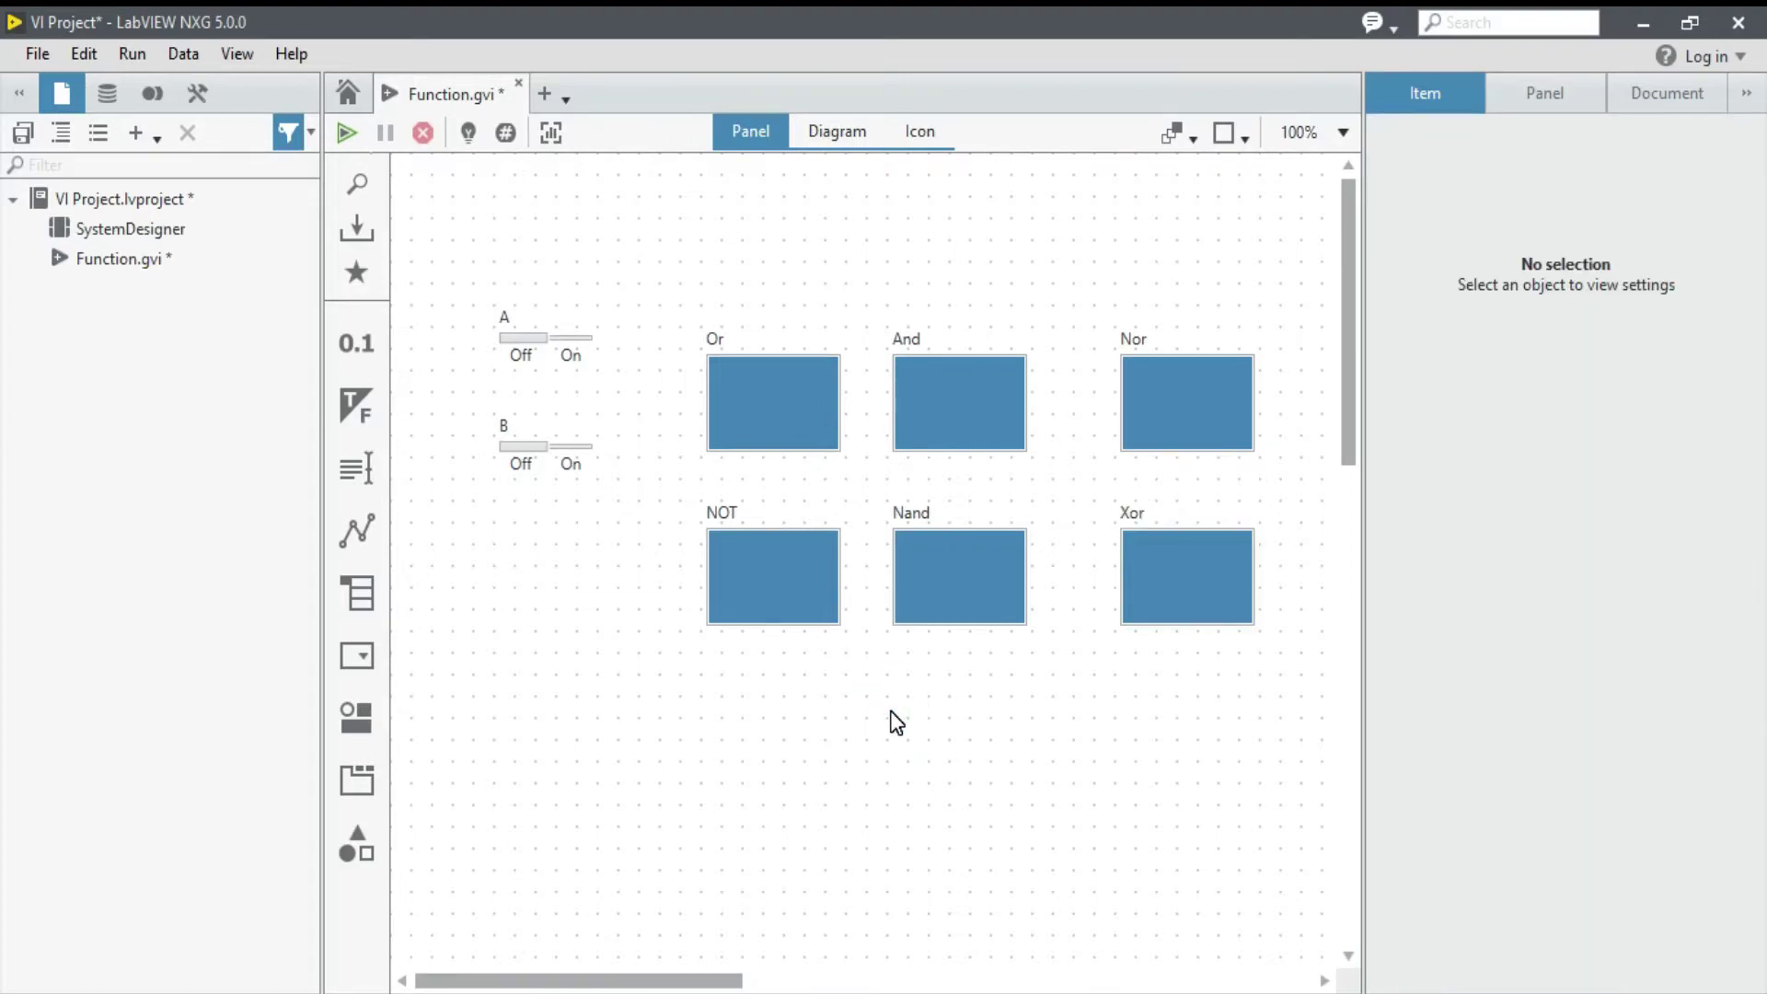
Step: Run the VI with A and B off, so only the Nor, NOT and Nand LEDs light
left_click(351, 134)
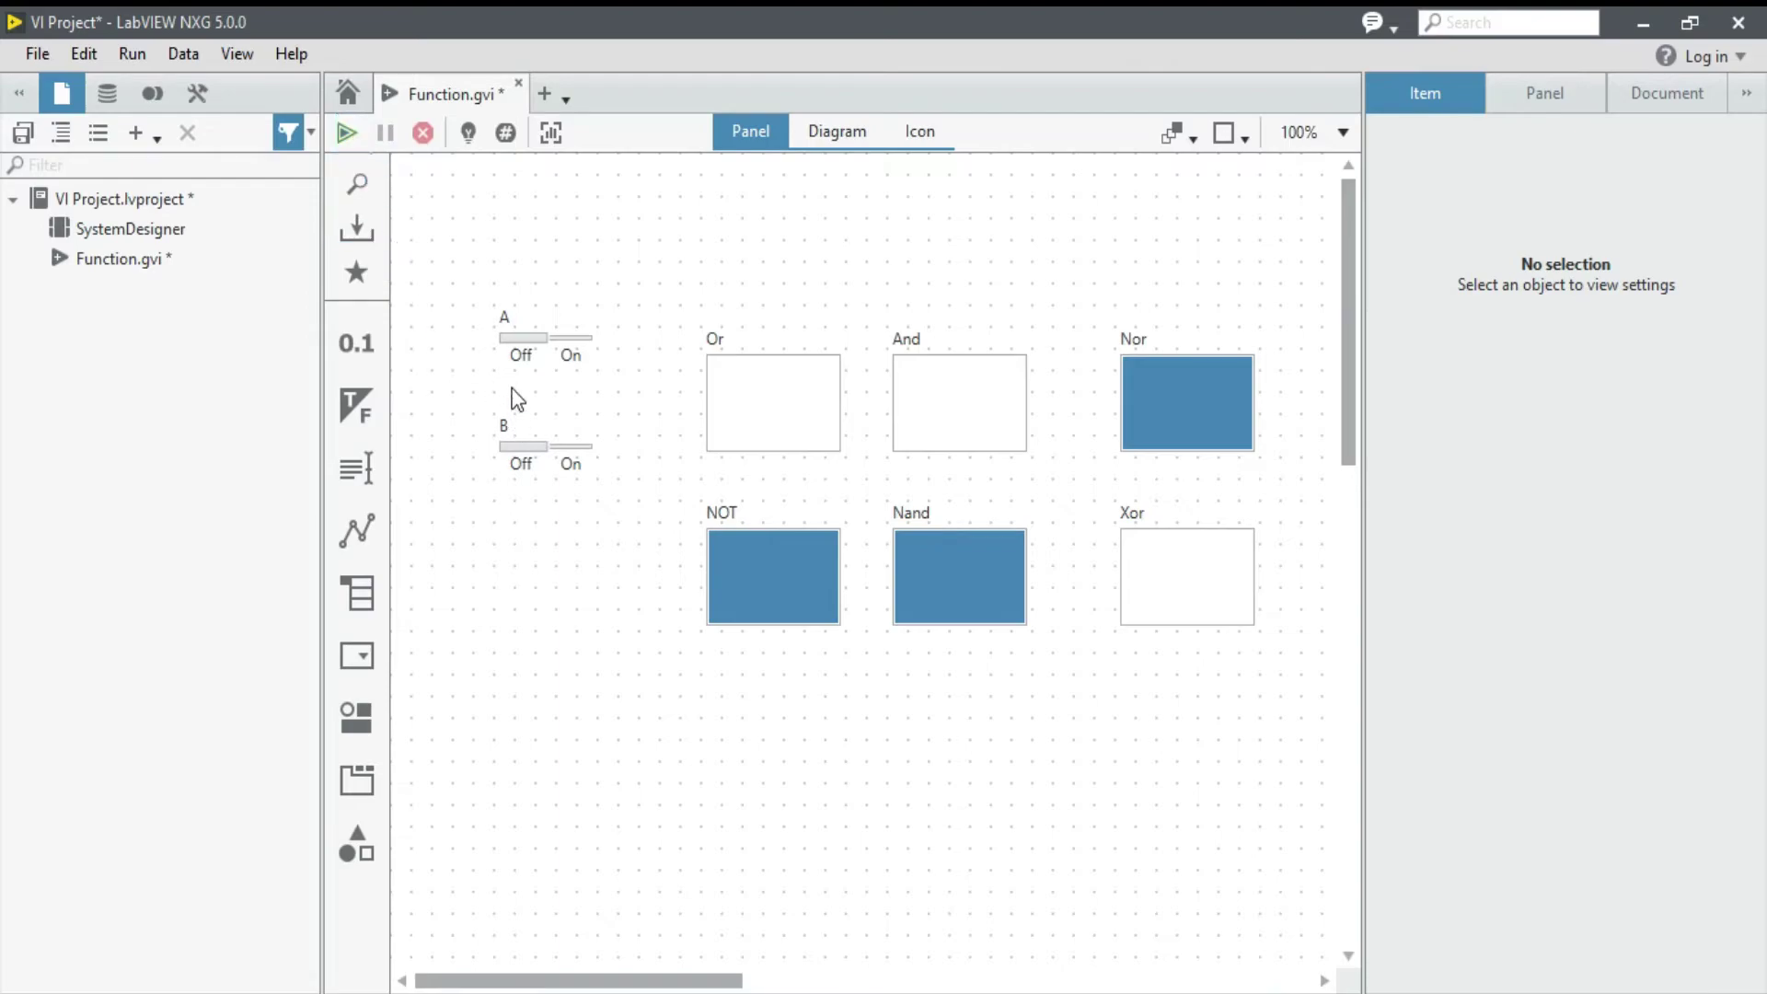
left_click(518, 343)
left_click(534, 461)
left_click(533, 494)
Step: Switch A on with B off, then run the VI to see Or, Nand and Xor lit
left_click(558, 339)
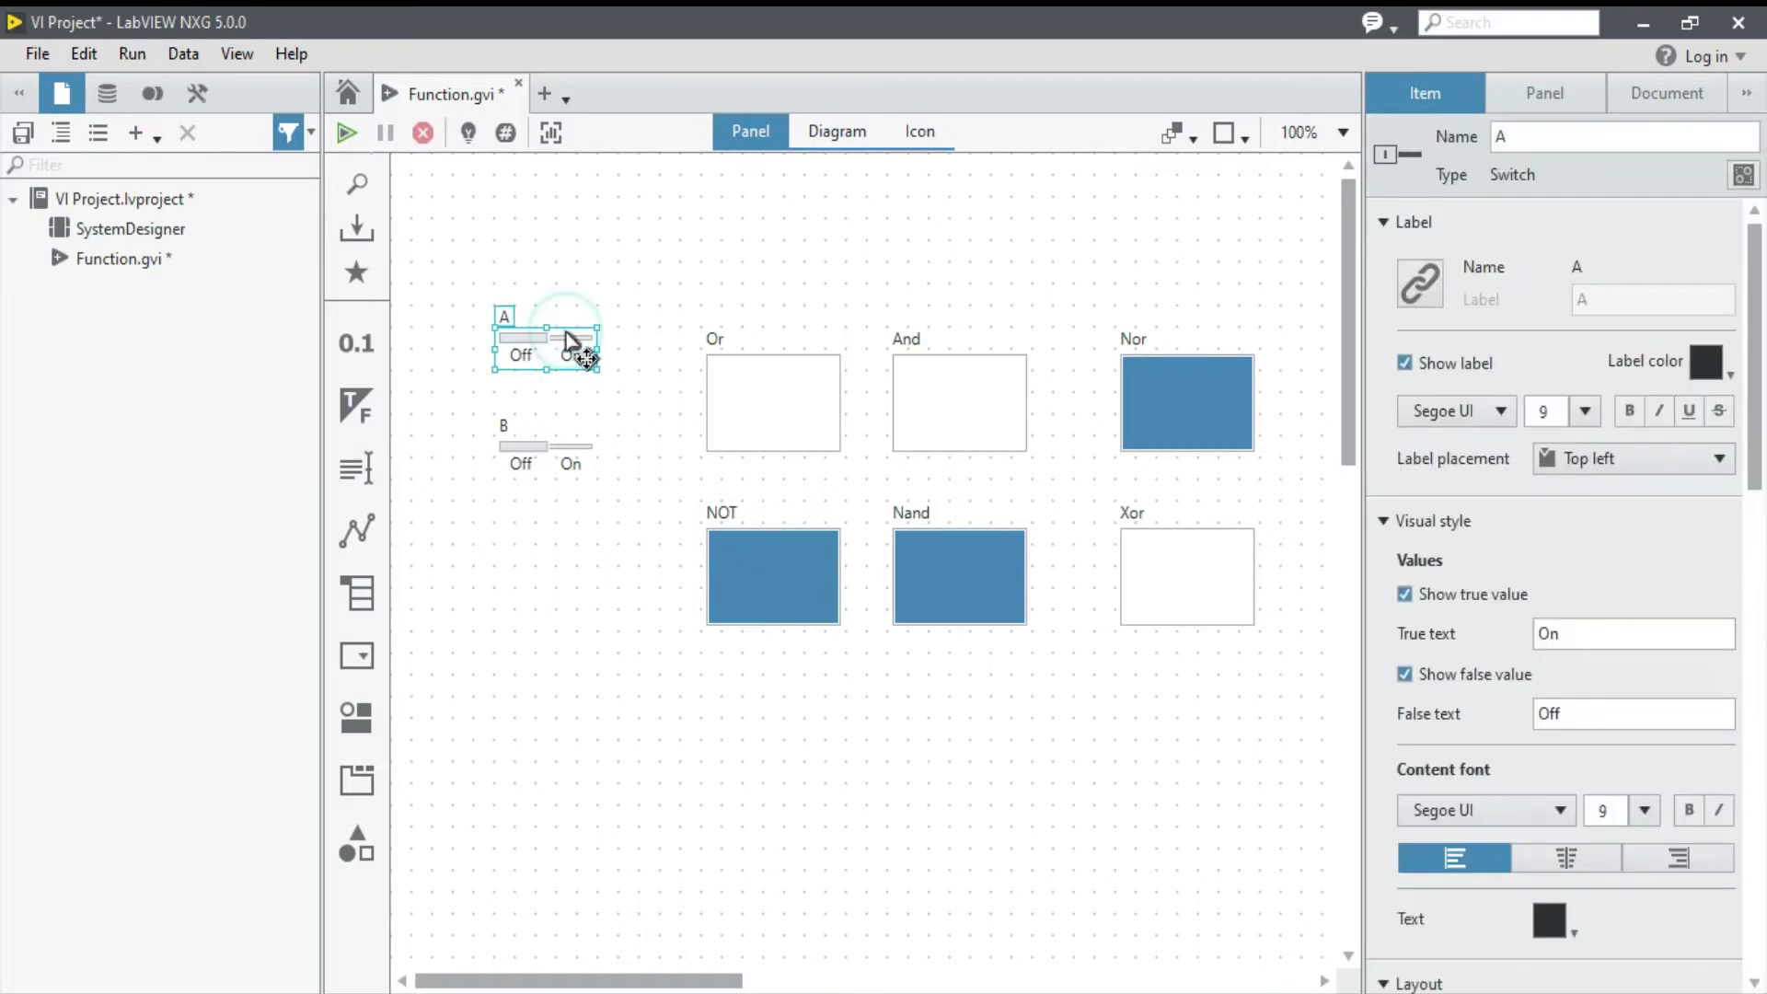
left_click(561, 348)
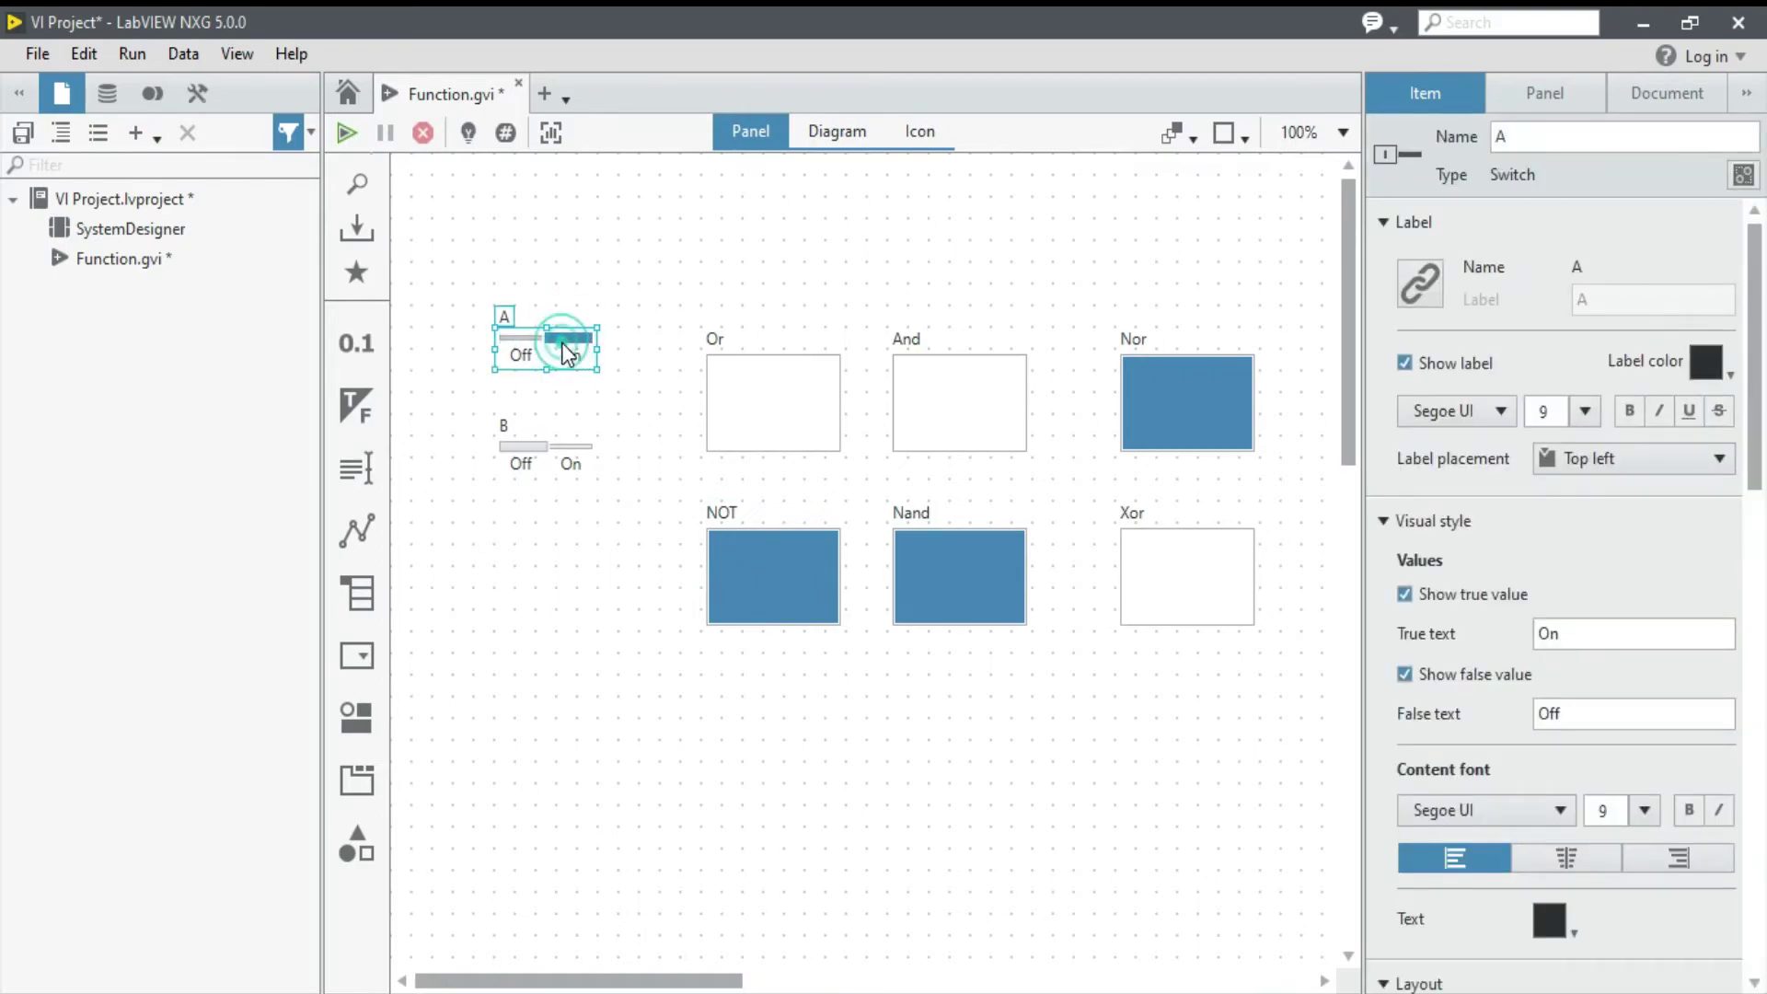
left_click(659, 253)
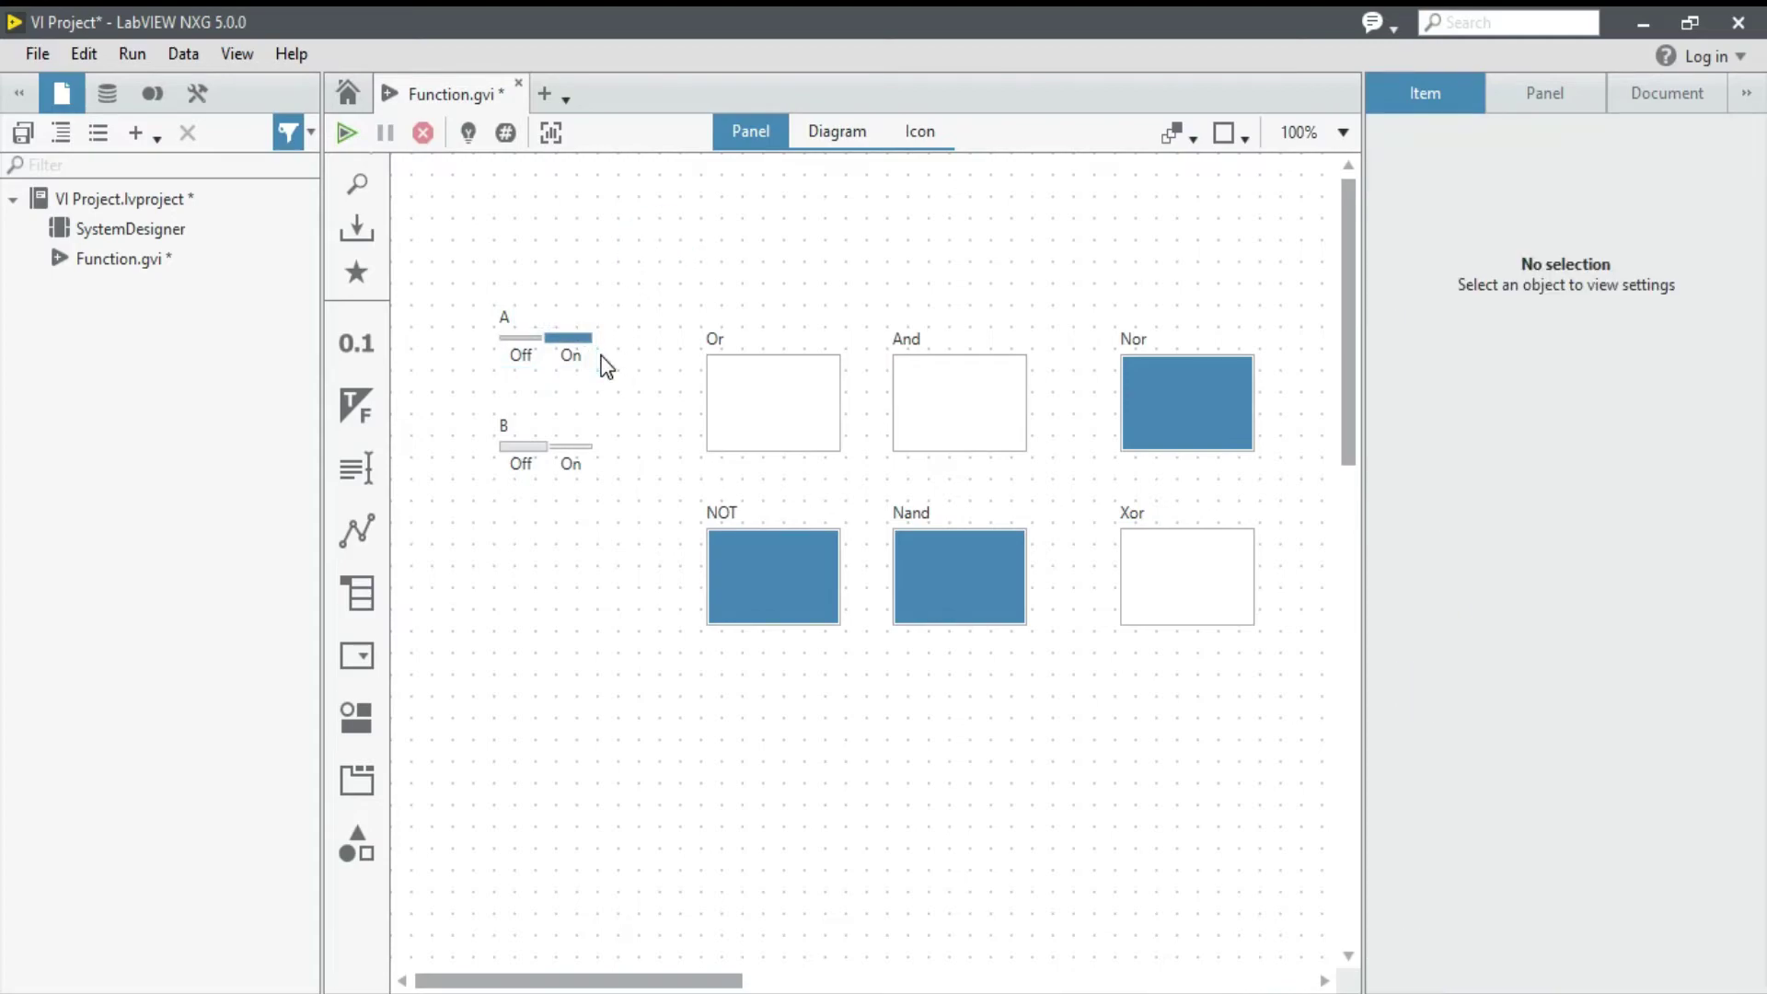
left_click(358, 140)
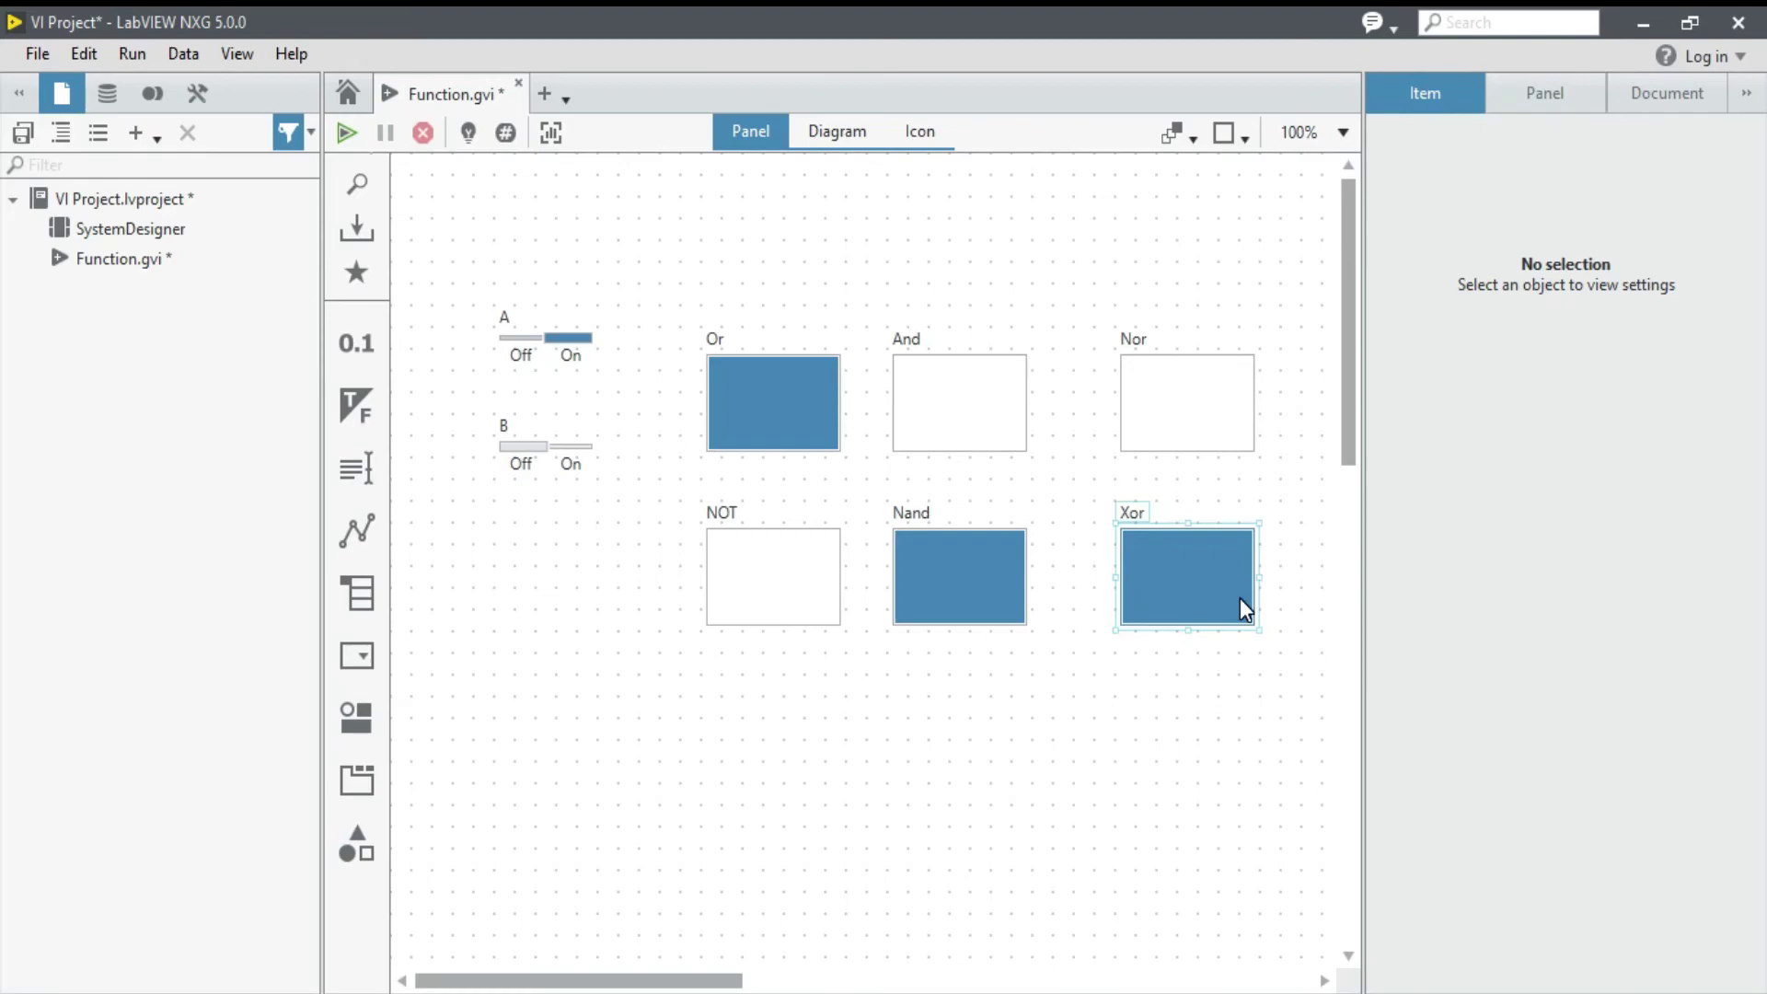
Step: Switch B on alongside A, then run the VI to see only Or and And lit
left_click(574, 459)
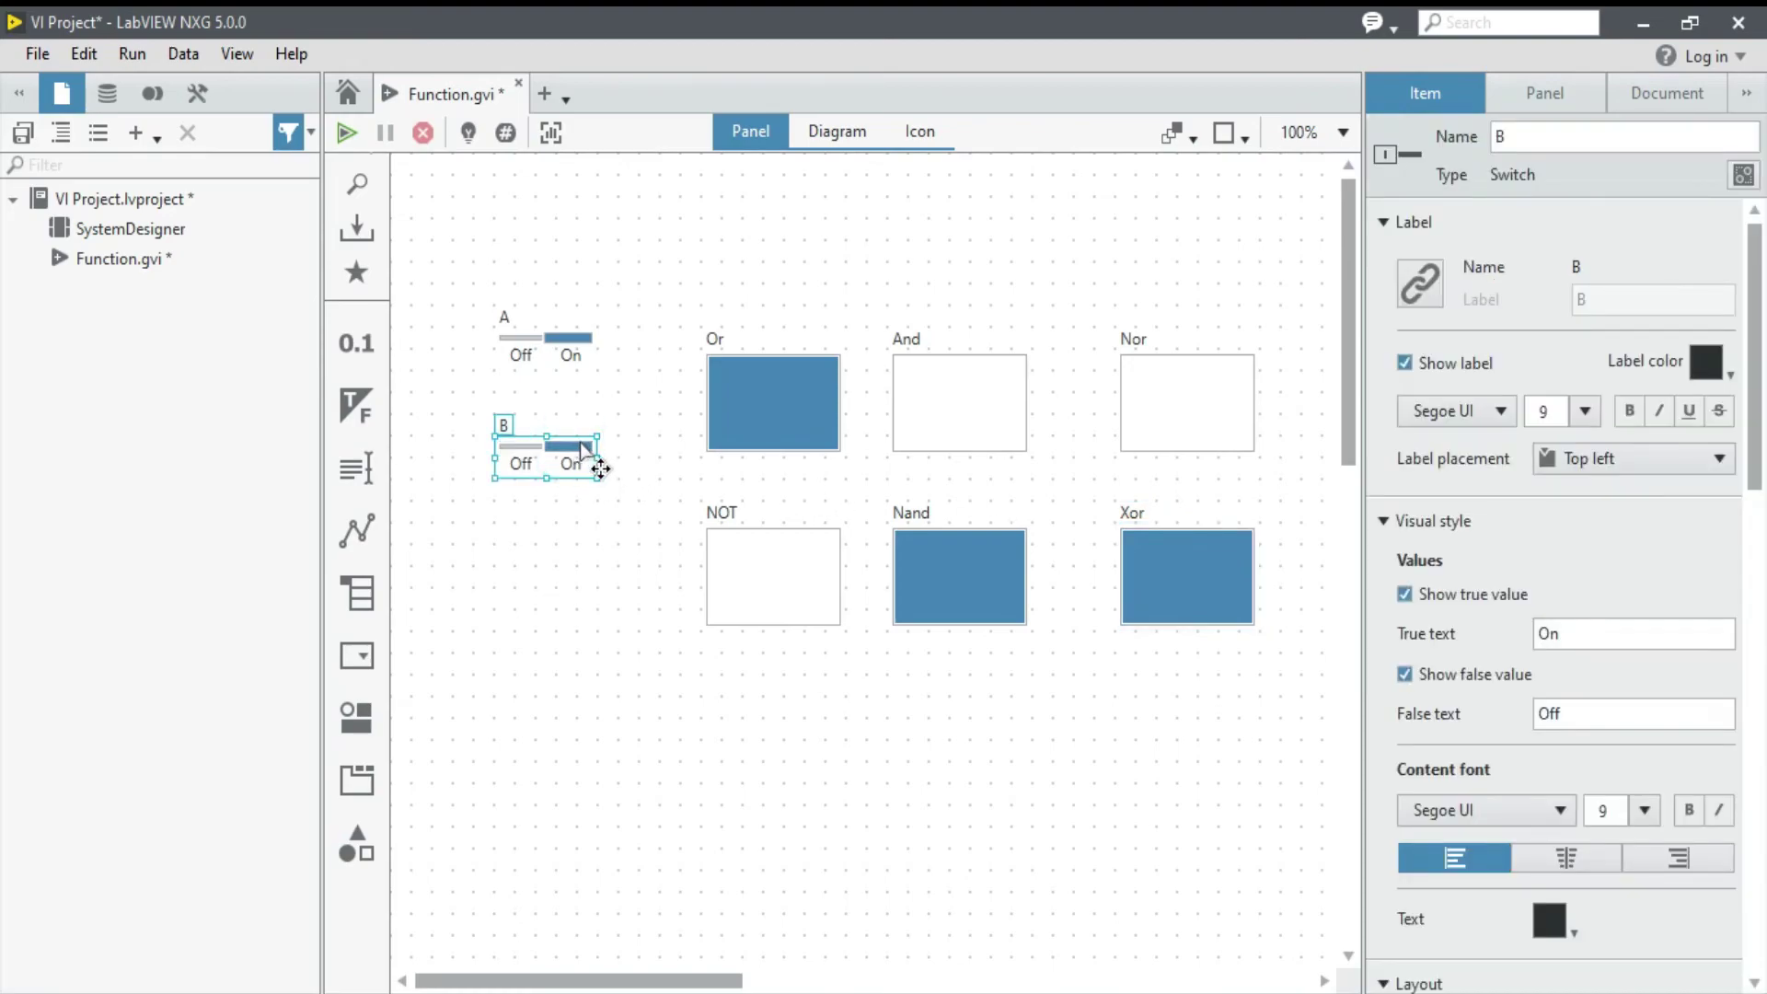
left_click(609, 548)
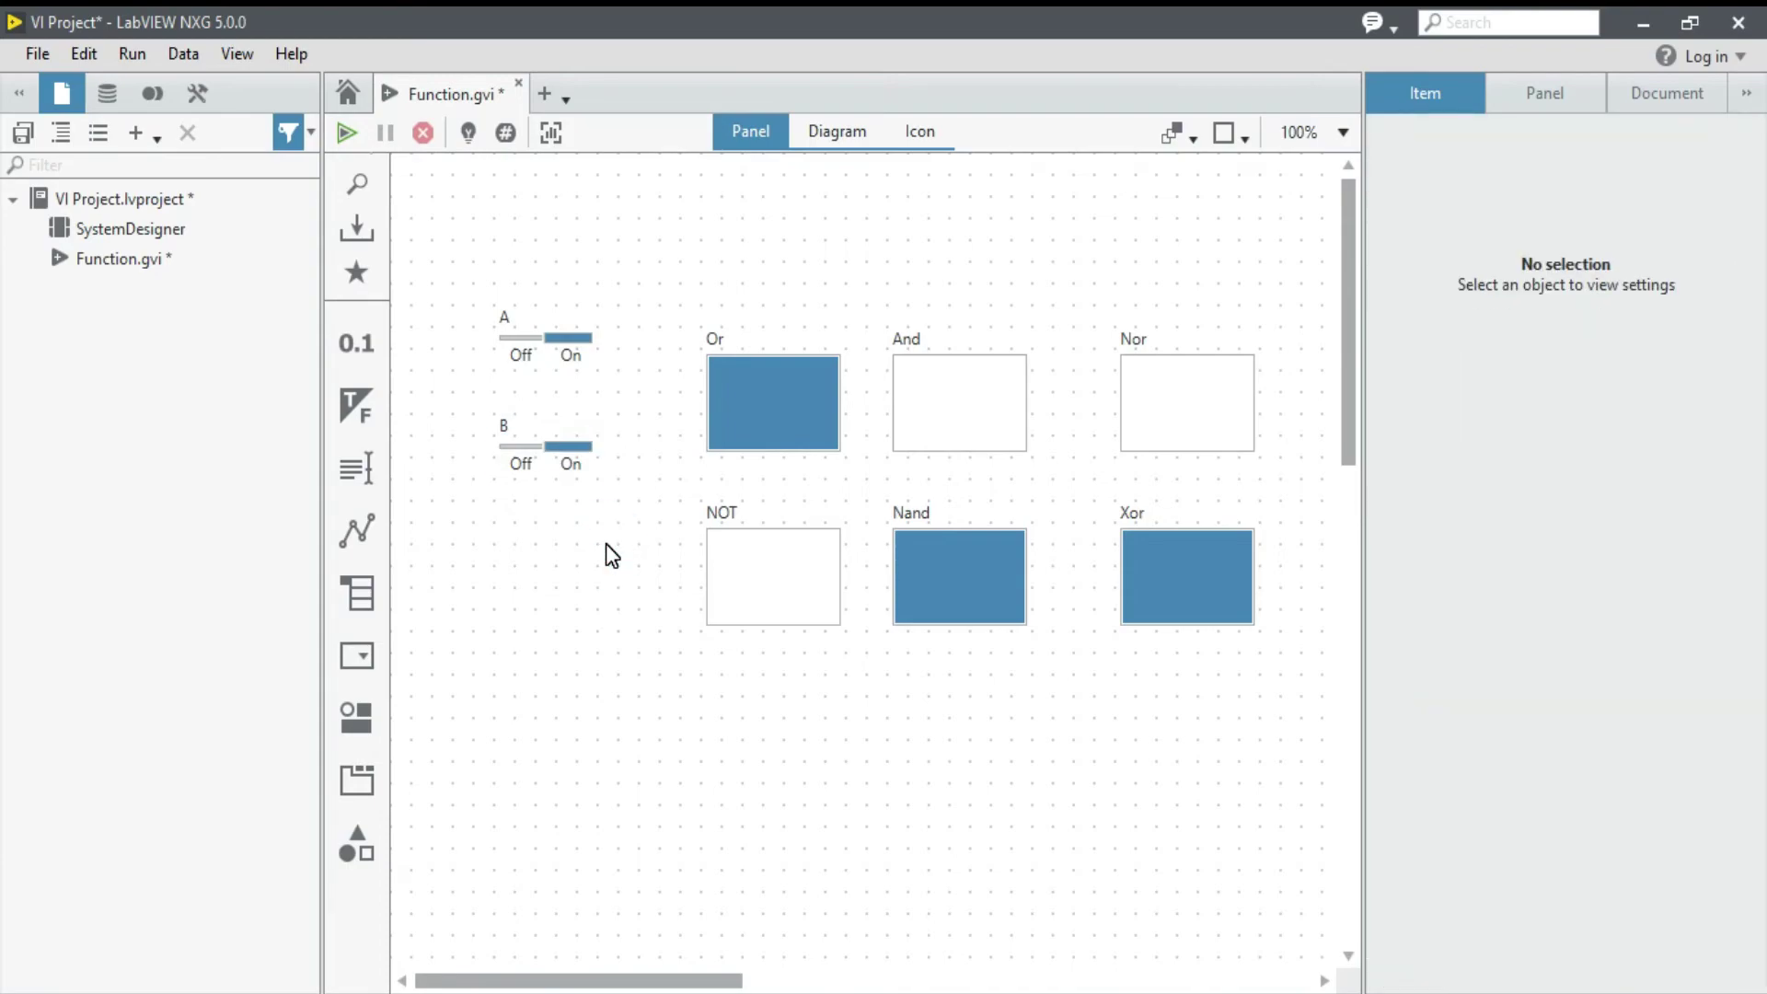
left_click(347, 132)
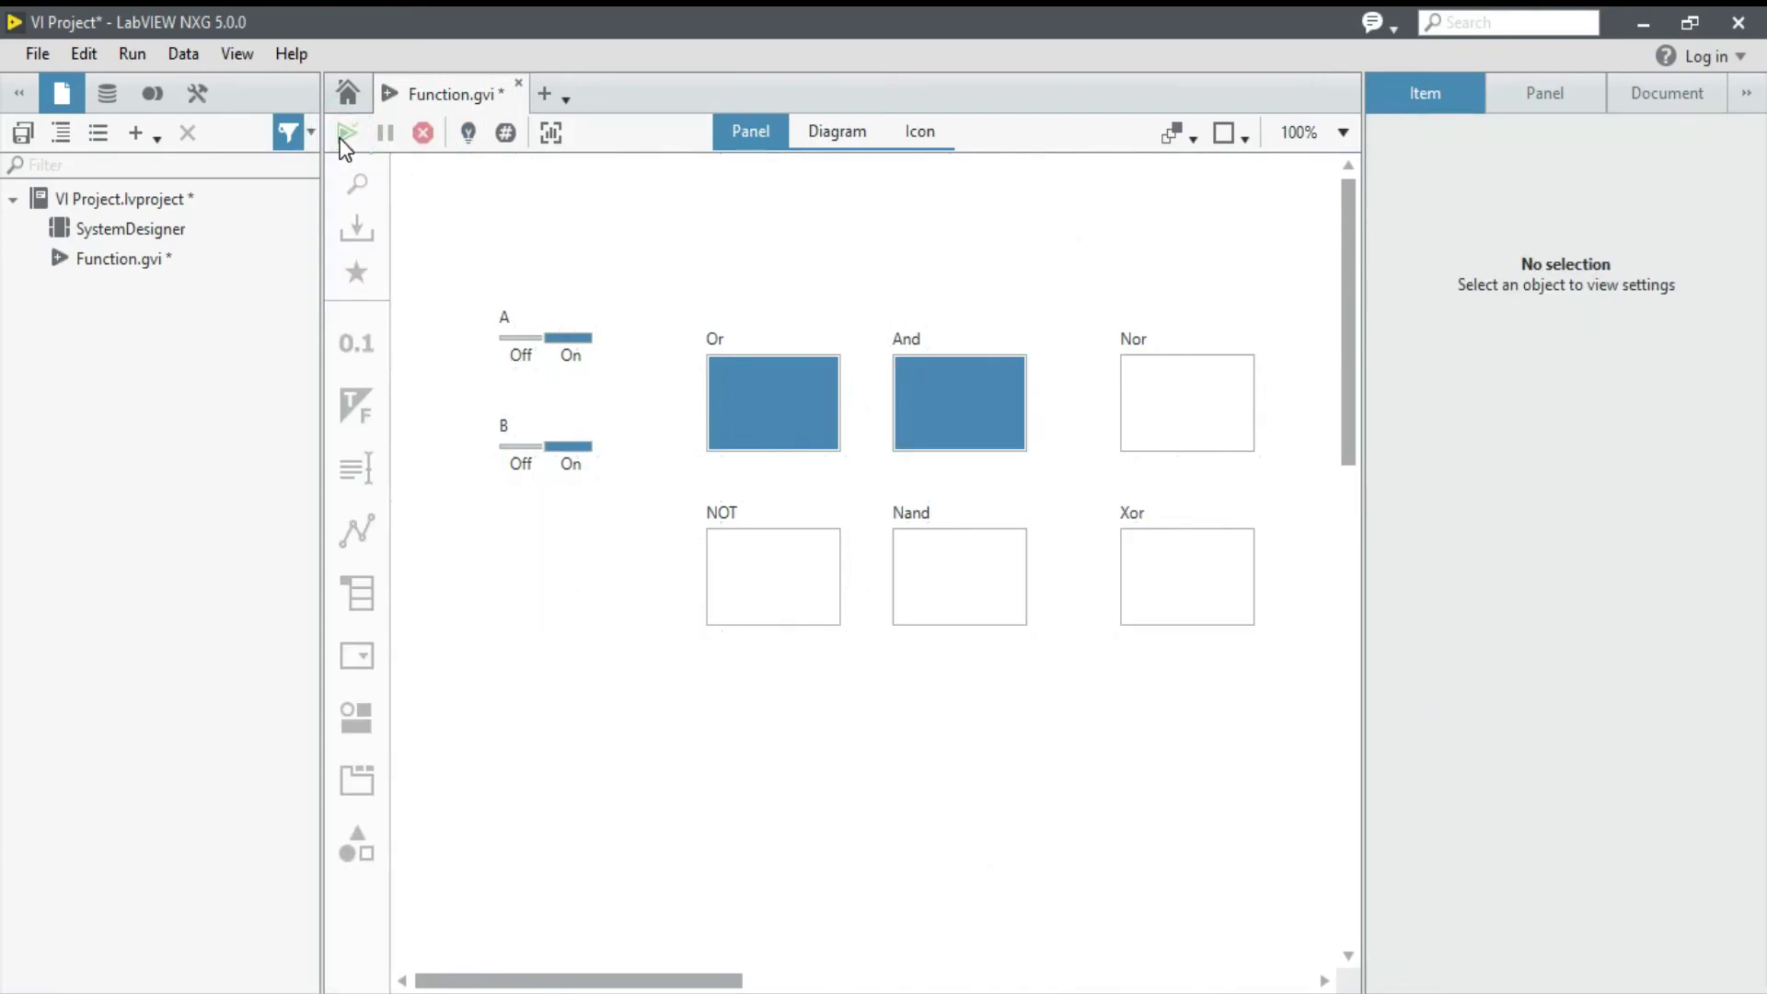